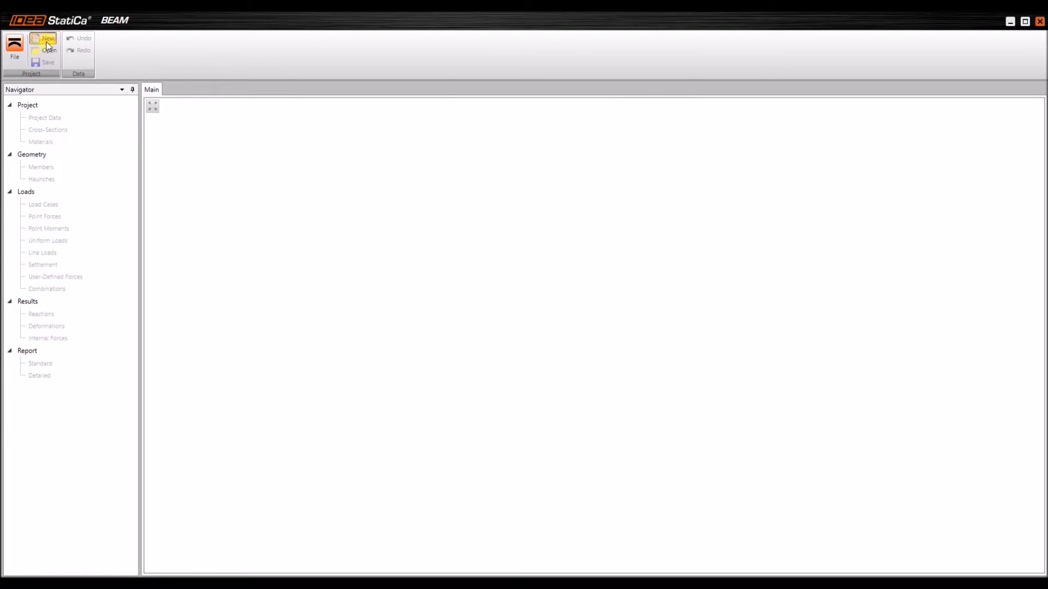
Start a new prestressed beam project in IDEA StatiCa Beam.
click(47, 39)
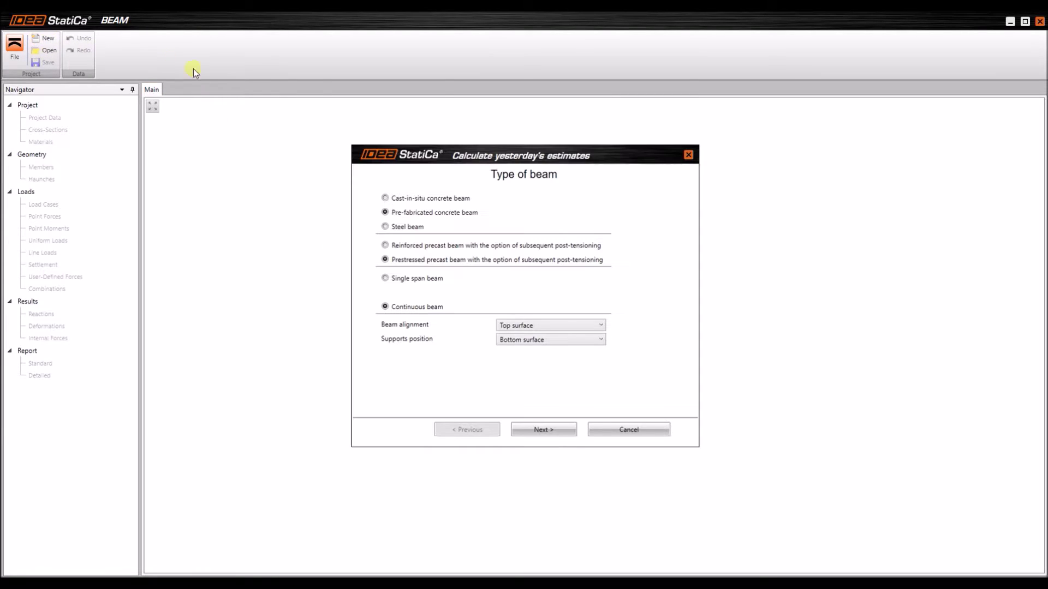
Choose a prestressed precast beam with the T-shaped composite-slab cross-section.
click(415, 263)
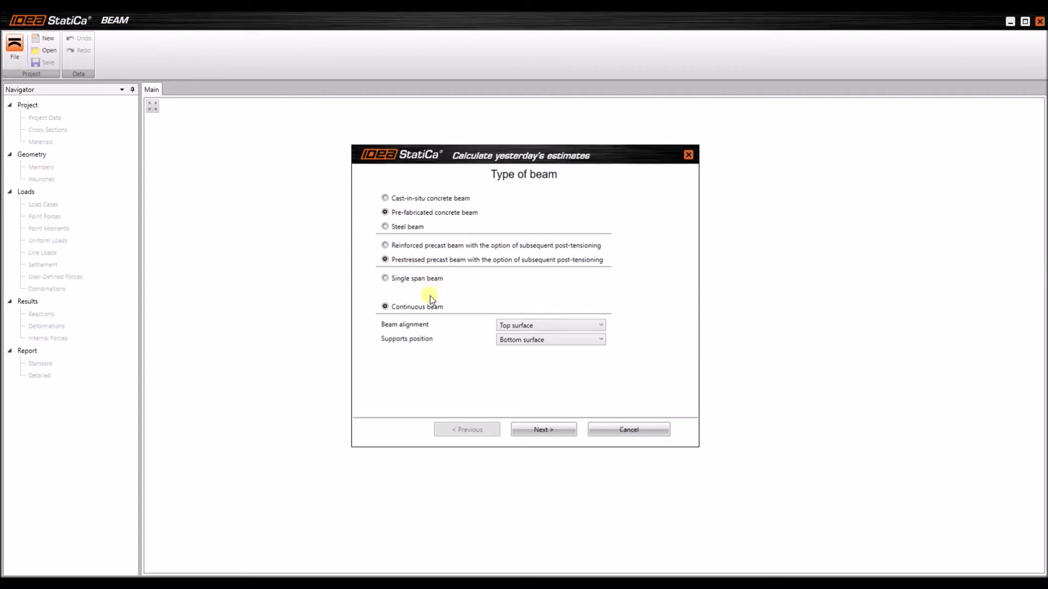
click(540, 427)
click(561, 240)
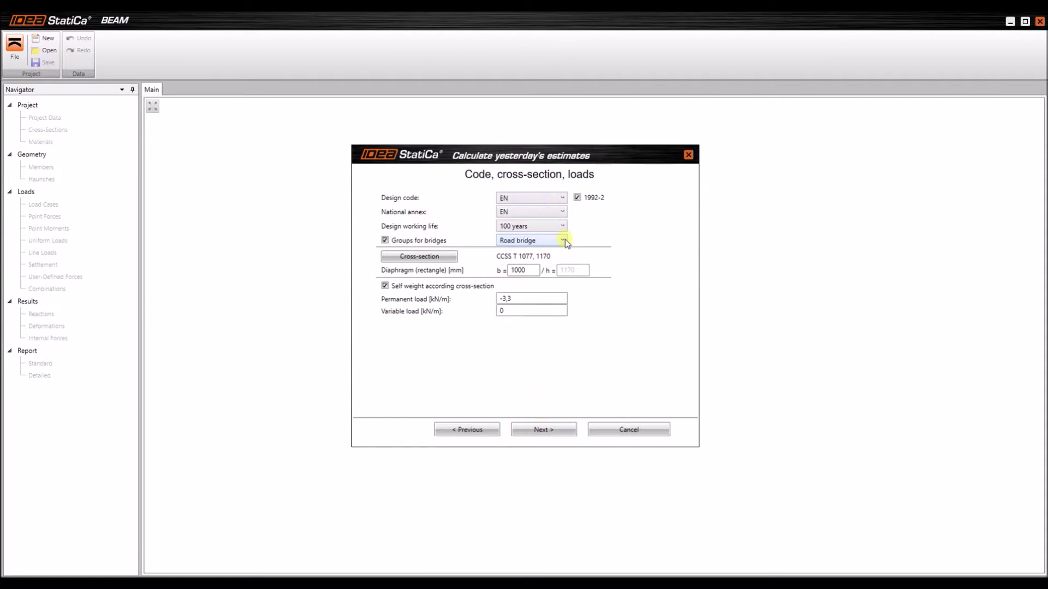
click(429, 260)
click(385, 188)
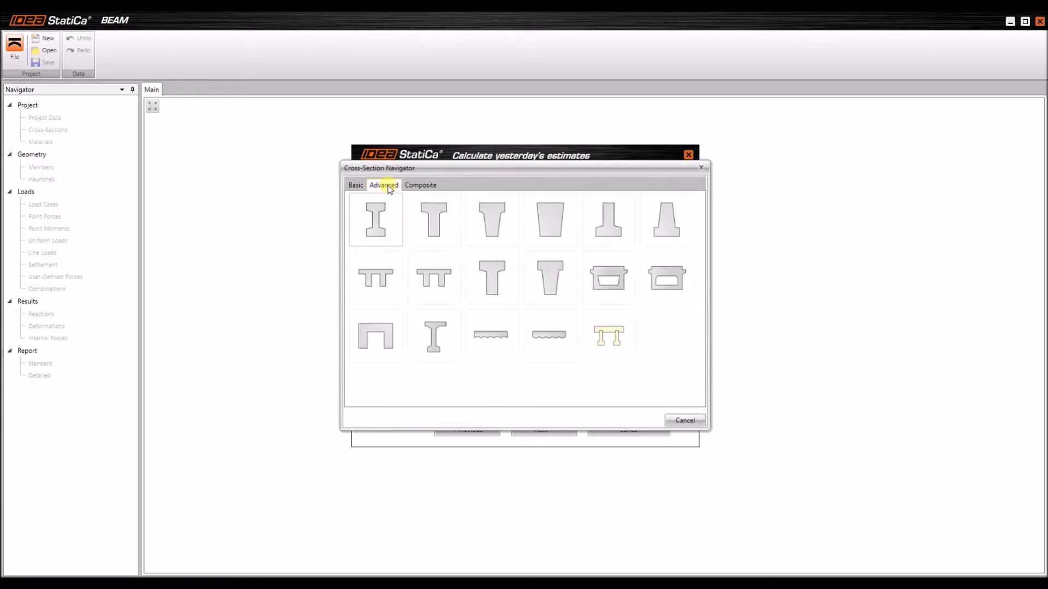
click(388, 284)
text(0)
Set slab width bc 1077 and thickness hc 200, then generate the project.
click(345, 290)
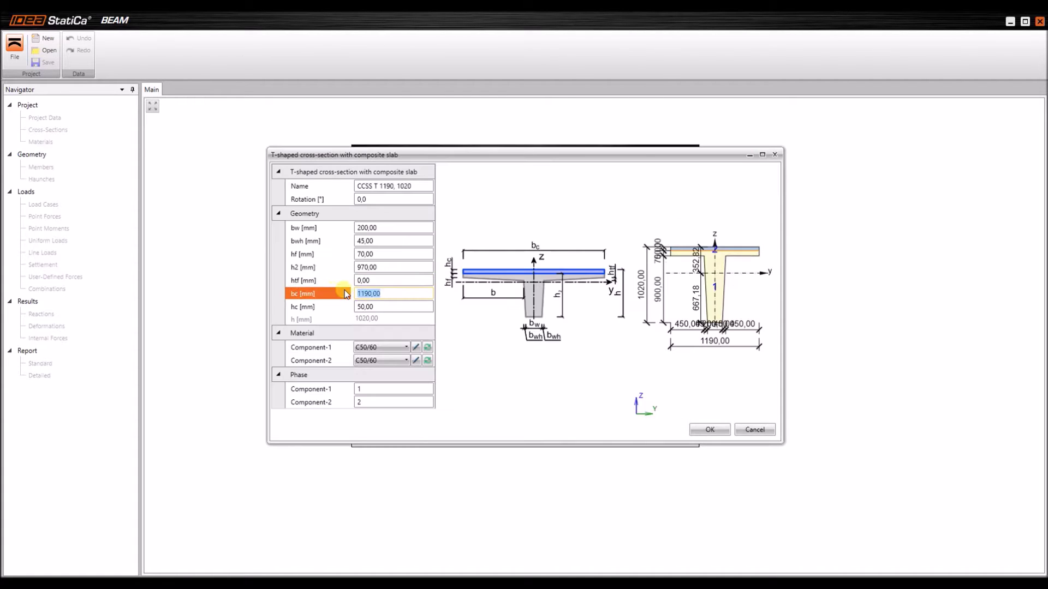
text(1077)
click(346, 307)
text(200)
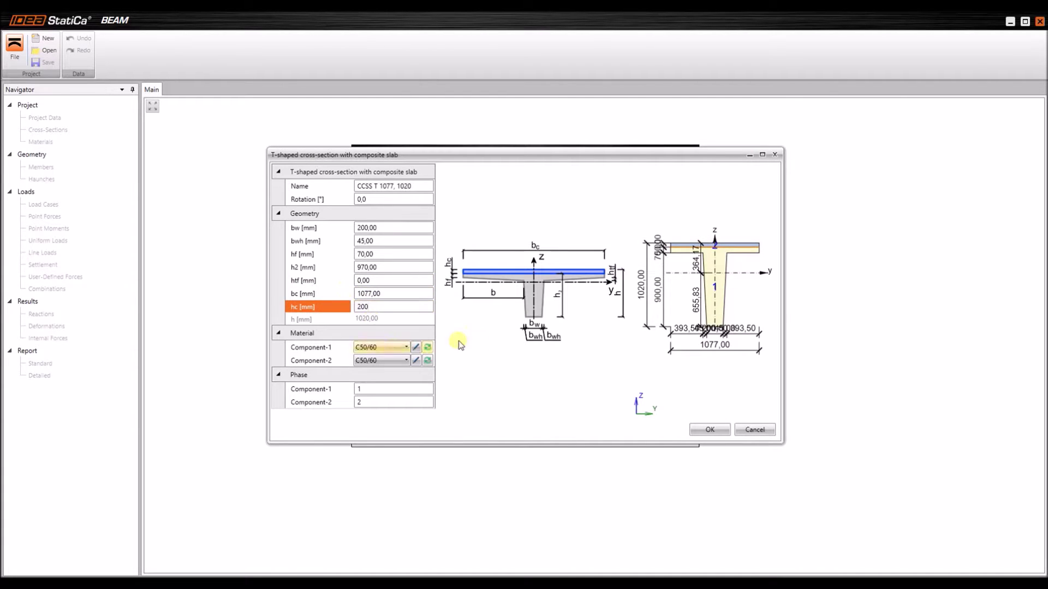
key(Return)
drag(784, 300, 941, 300)
click(380, 347)
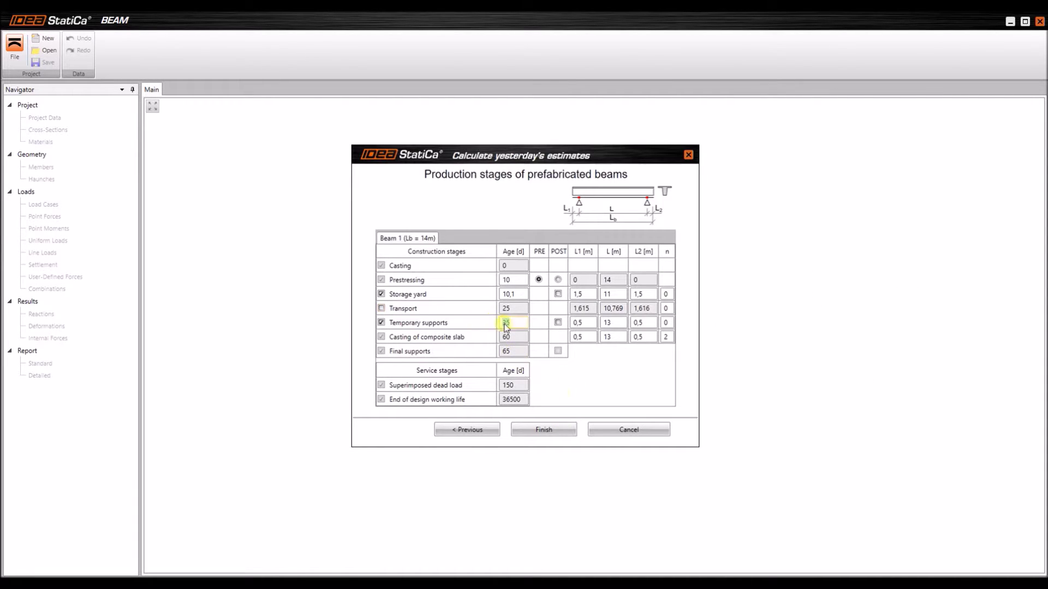
click(555, 428)
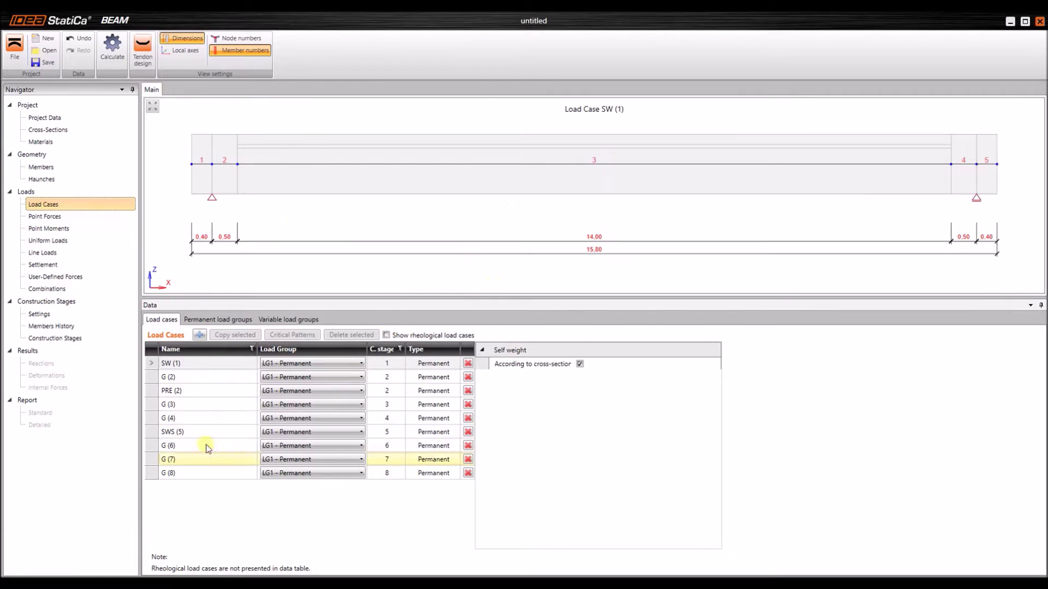
click(191, 322)
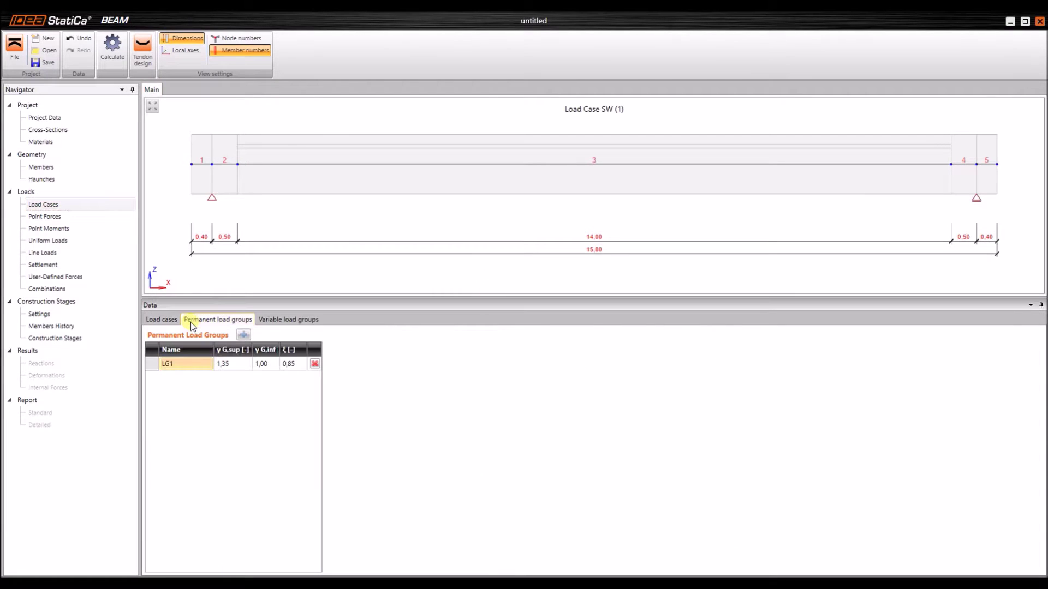
click(271, 321)
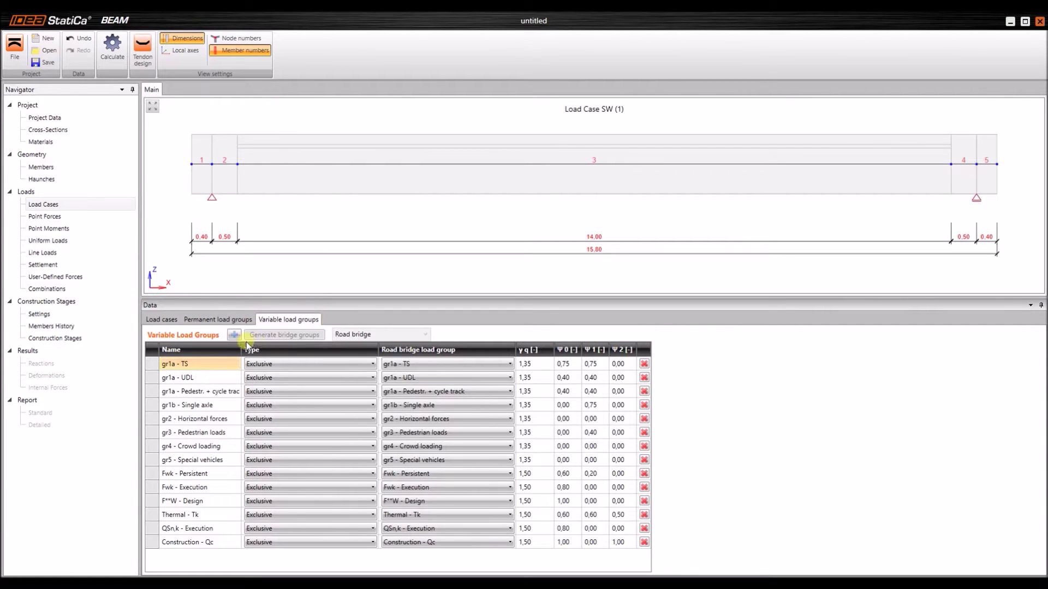
click(603, 368)
text(0)
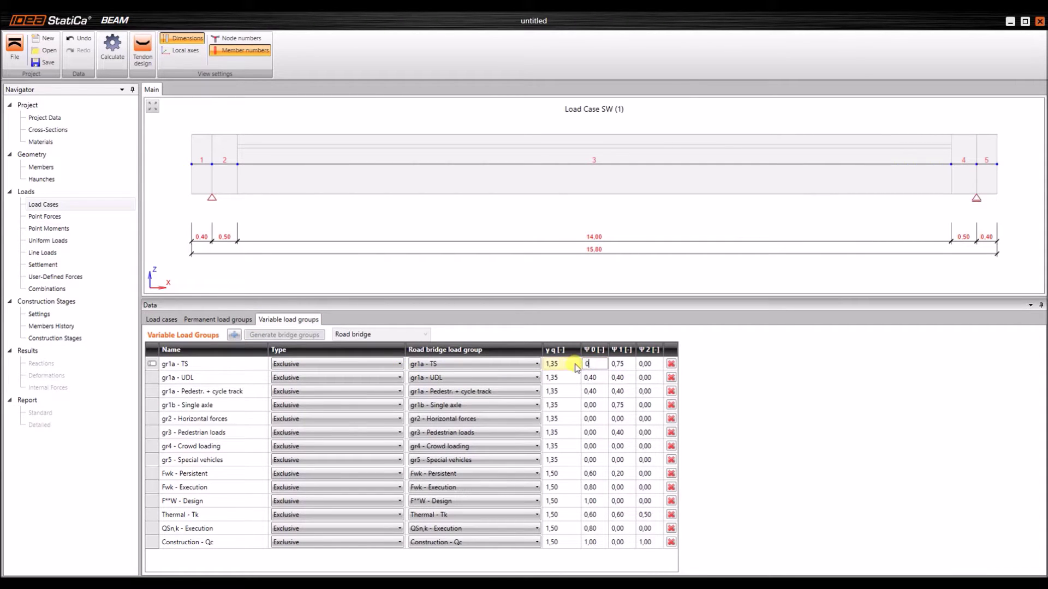
key(Return)
click(161, 320)
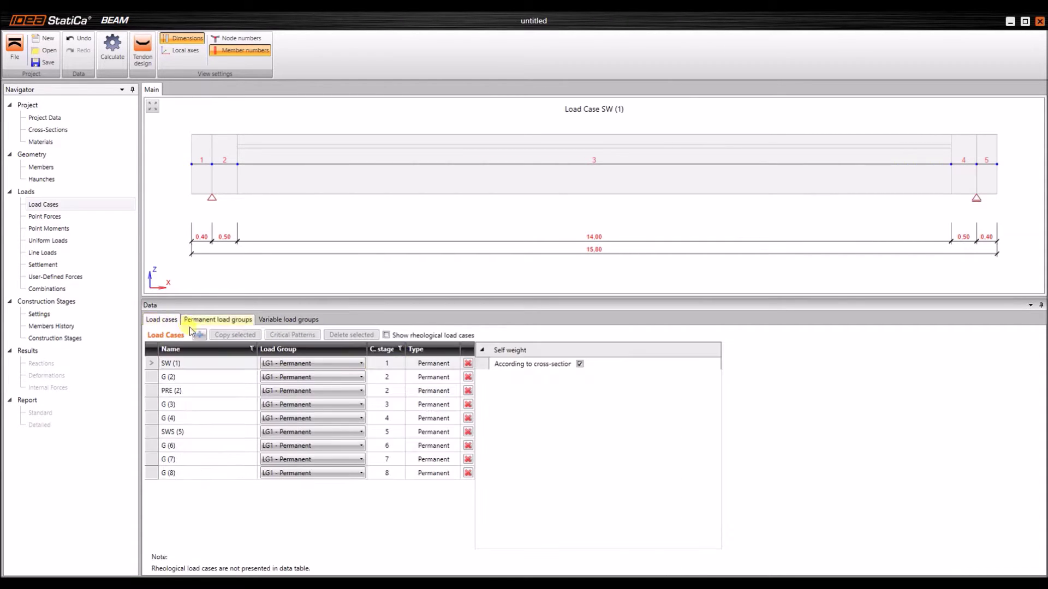
Add four load cases named gr1a-LM1-UDL, TS_maxM, TS_maxV and Sidewalk.
click(200, 335)
click(200, 335)
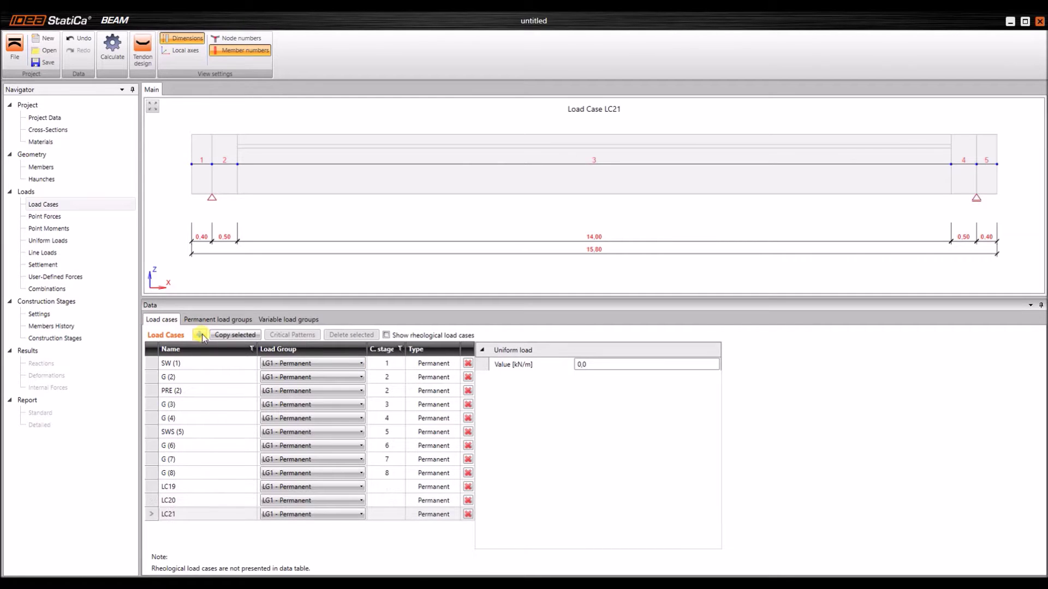
click(188, 473)
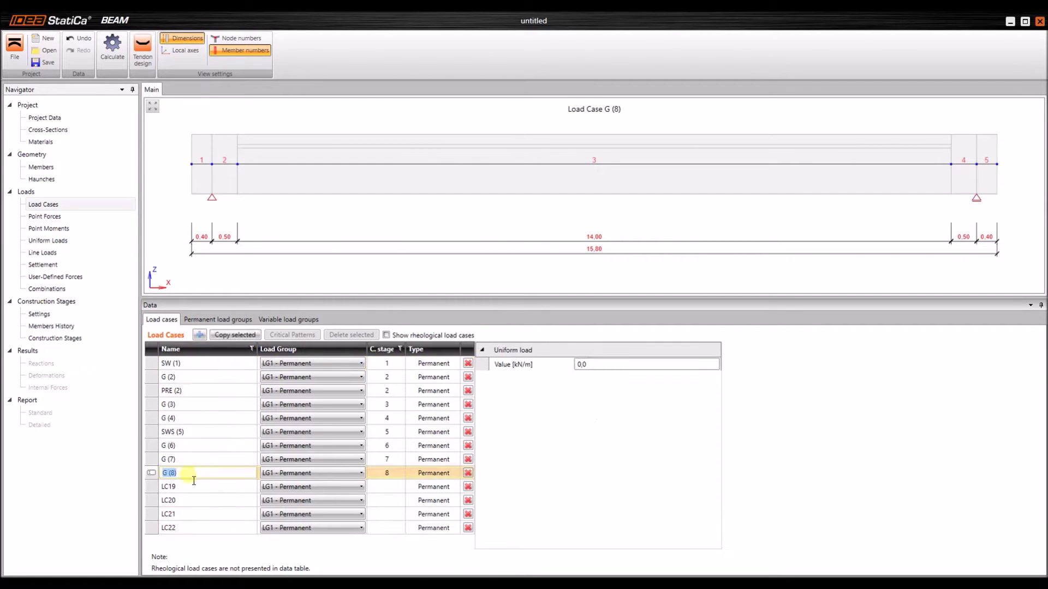
text(1a-LM1-UDL)
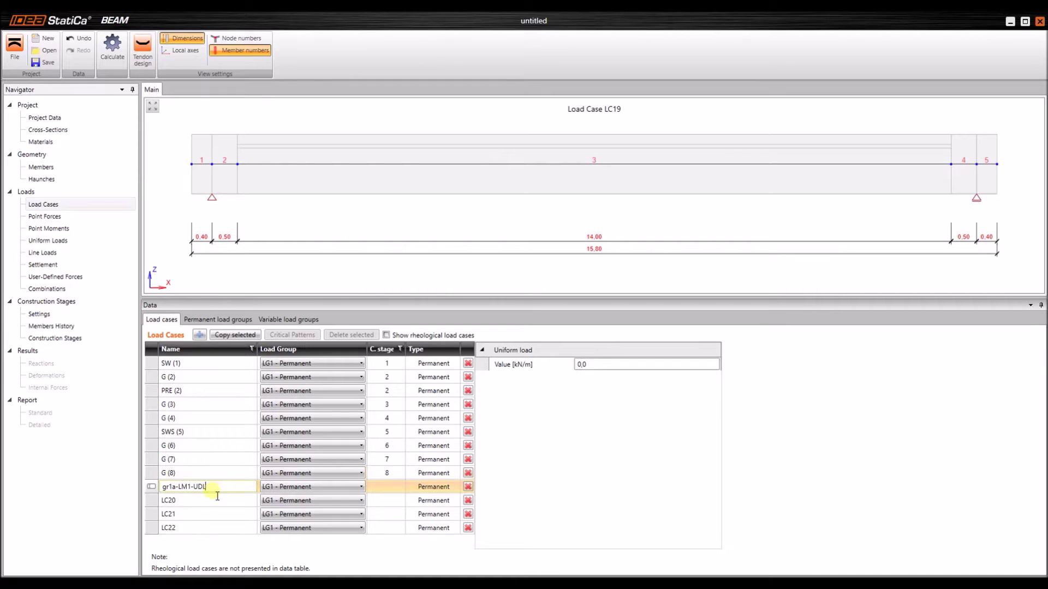
drag(210, 488, 134, 486)
text(gr1a-LM1-TS_maxV)
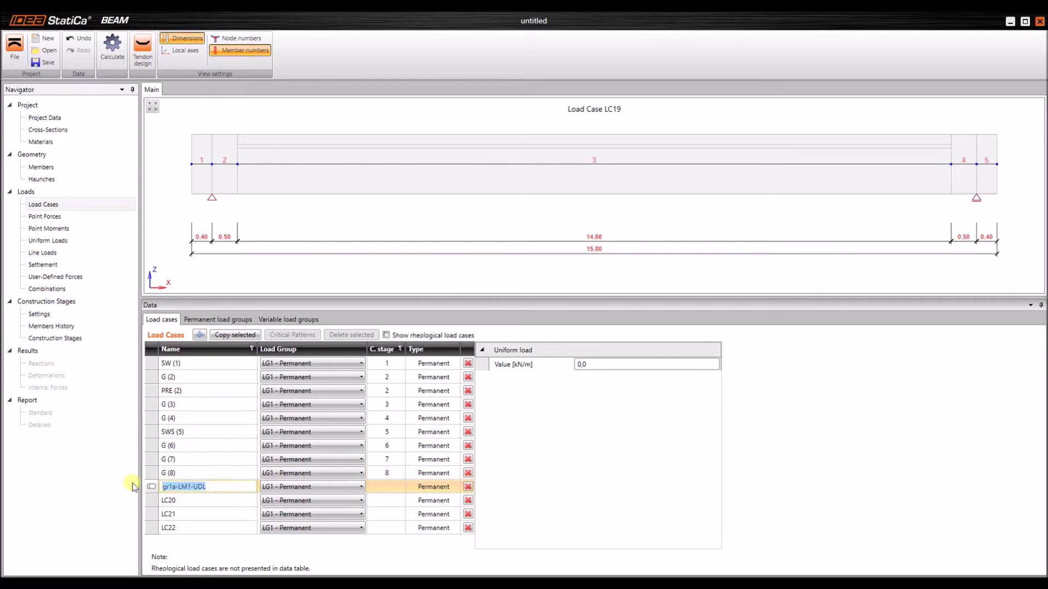
Make the cases Variable and assign gr1a-LM1-UDL to group gr1a - UDL.
click(444, 488)
click(440, 502)
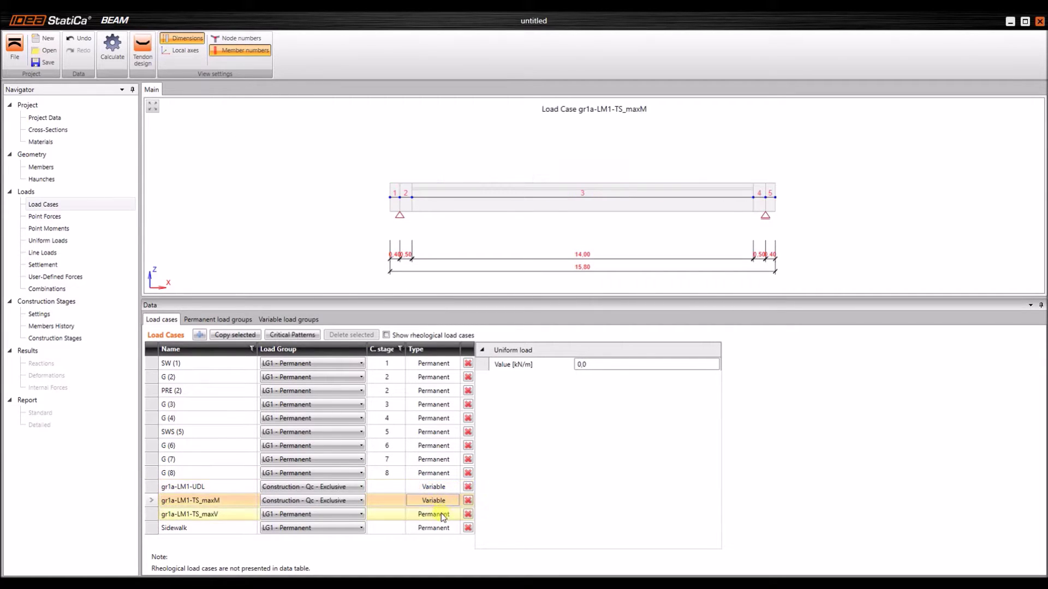
click(439, 528)
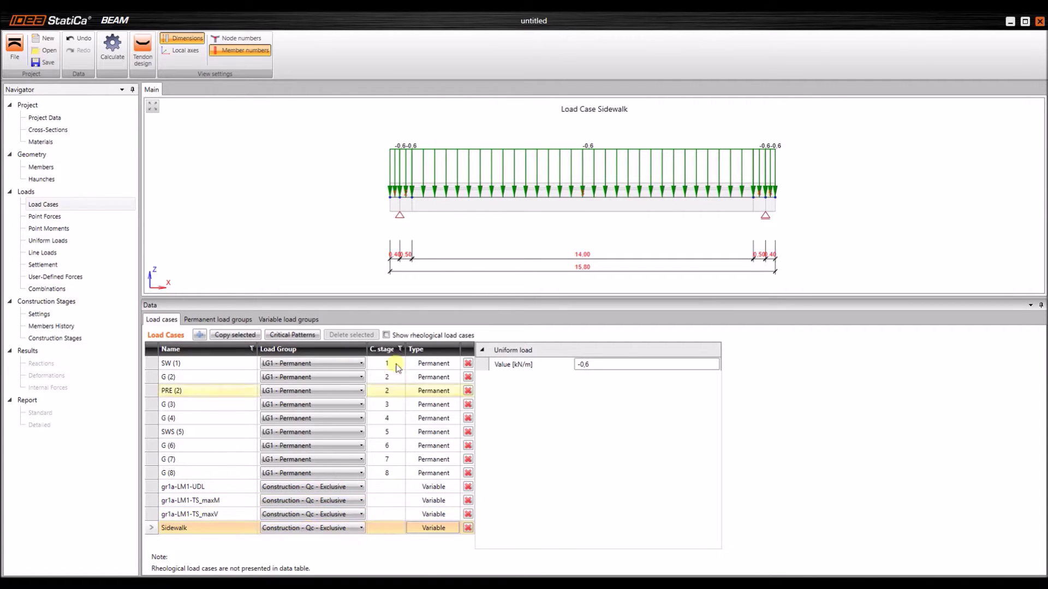
click(288, 320)
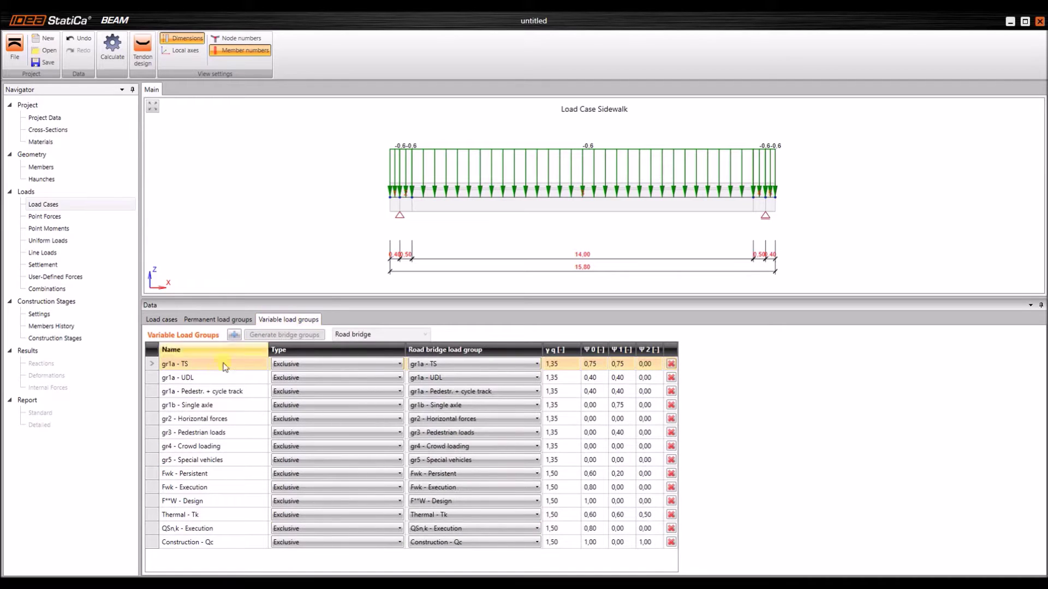
double_click(220, 380)
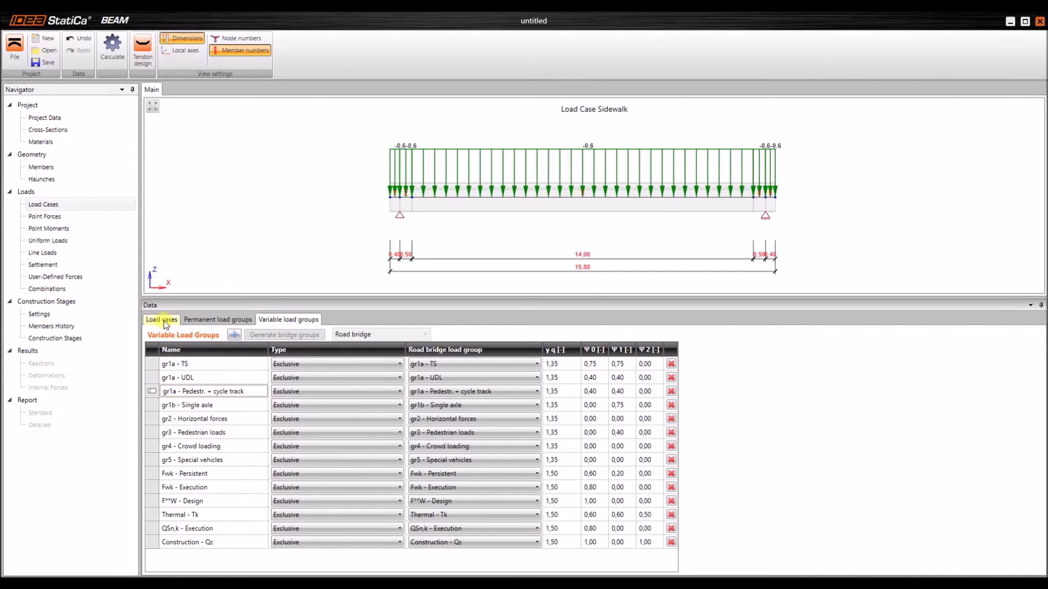
click(165, 321)
click(327, 487)
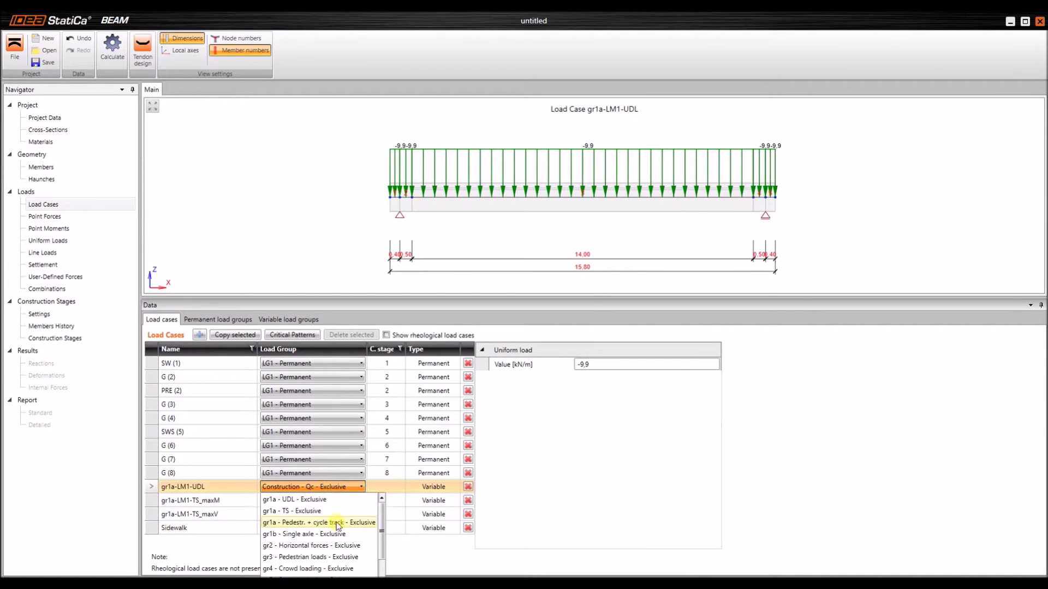
click(328, 499)
Add two -90 kN point forces on member 3 in case gr1a-LM1-TS_maxM.
click(63, 215)
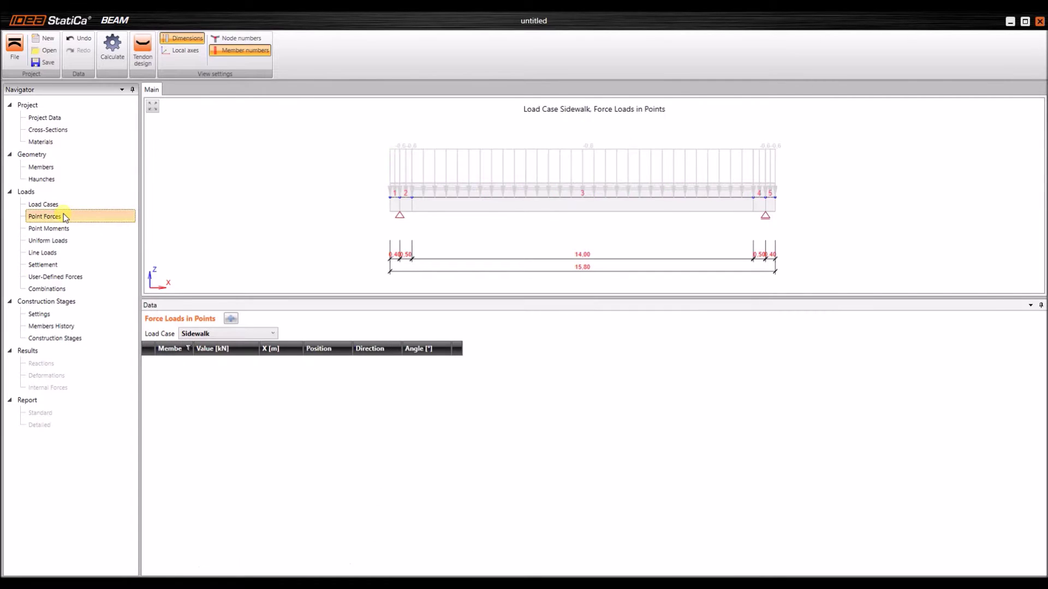
click(234, 333)
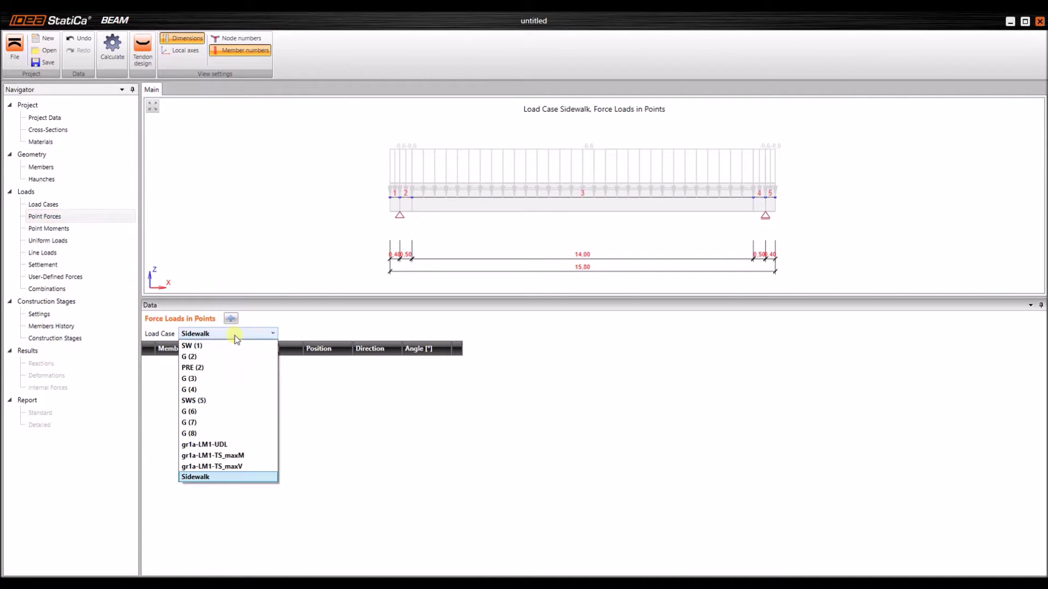
click(235, 456)
click(232, 319)
click(232, 319)
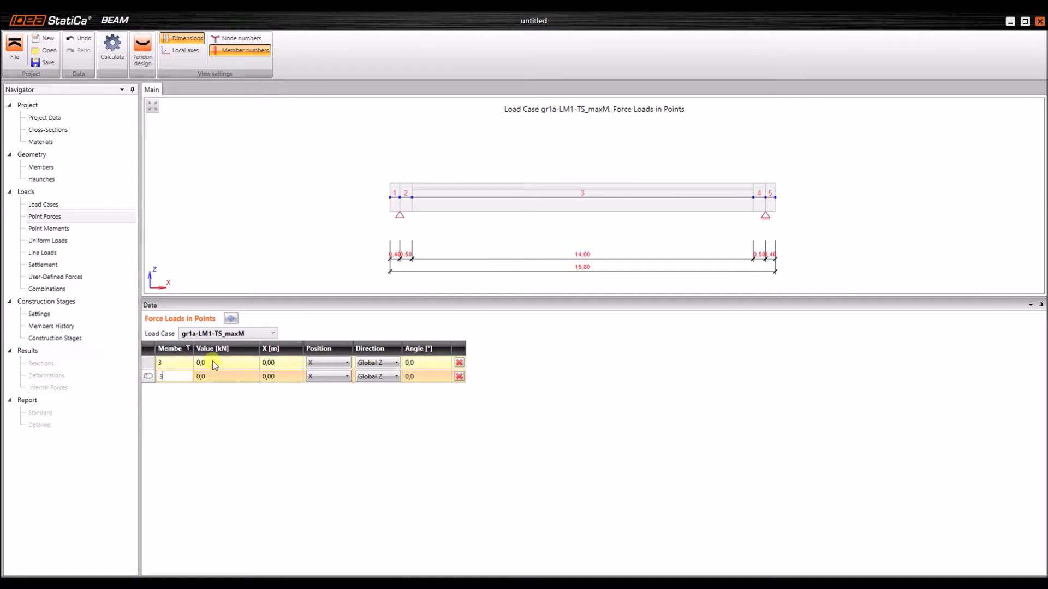
click(232, 363)
text(-90)
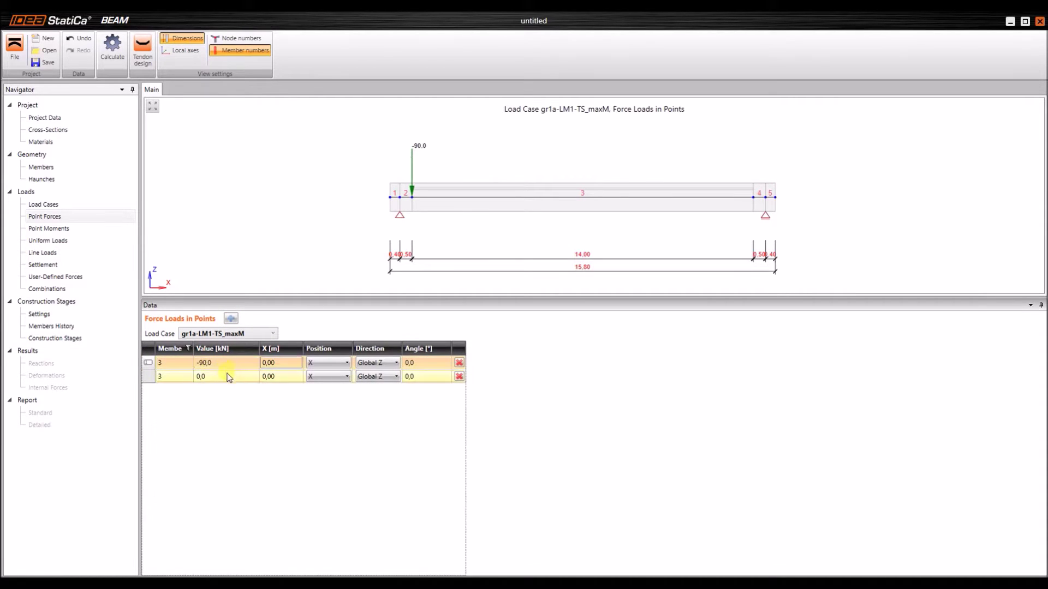
click(203, 376)
text(-90)
Place the forces at 6,40 and 7,60 m, then show case gr1a-LM1-TS_maxV.
click(270, 363)
text(6,4)
key(Return)
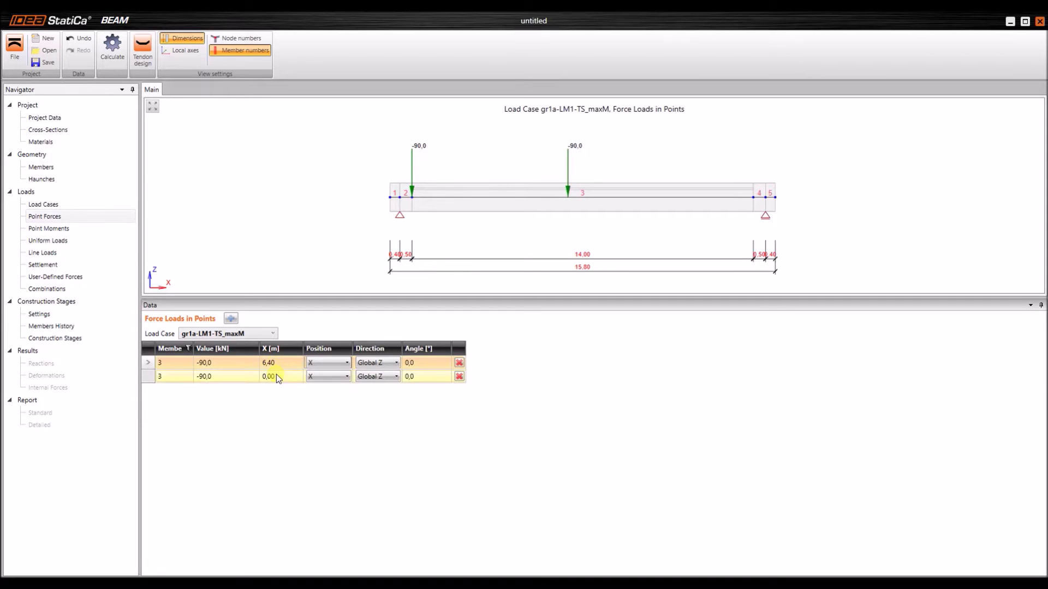
click(276, 374)
text(7,6)
key(Return)
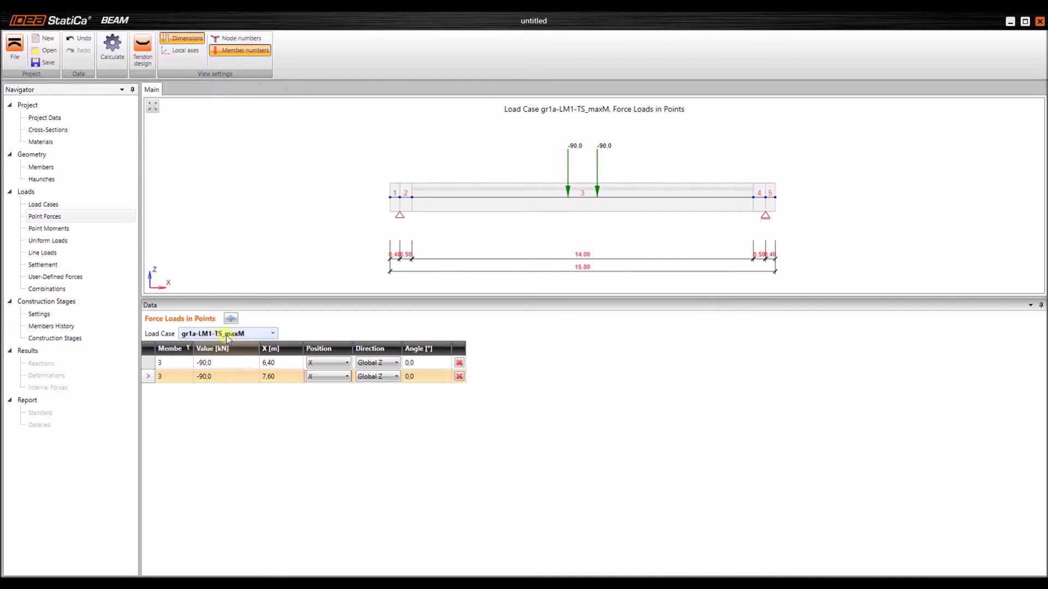
click(238, 333)
click(229, 468)
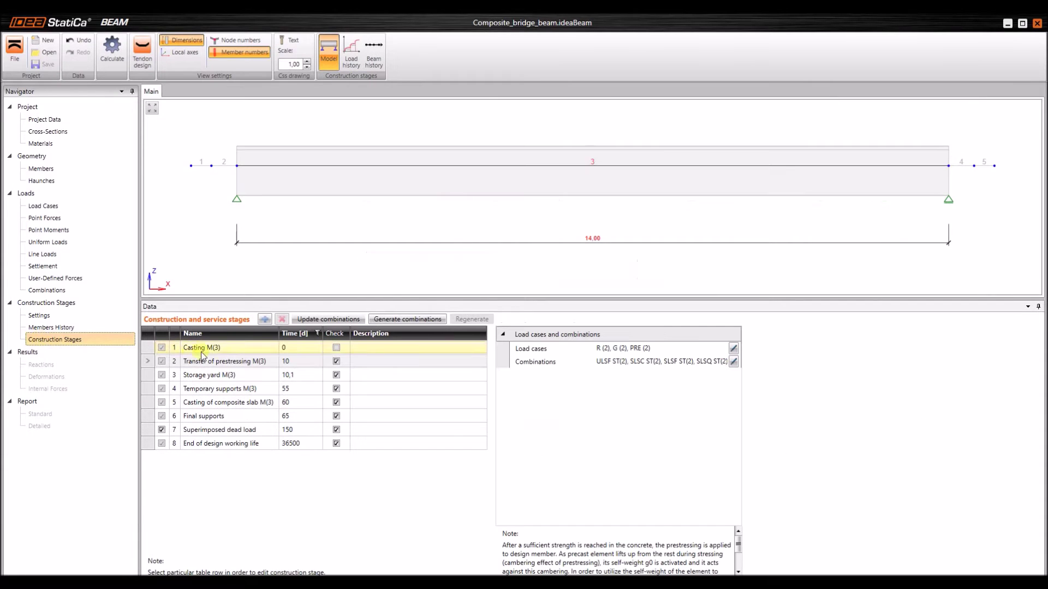
Review each stage from Transfer of prestressing through End of design working life.
click(233, 362)
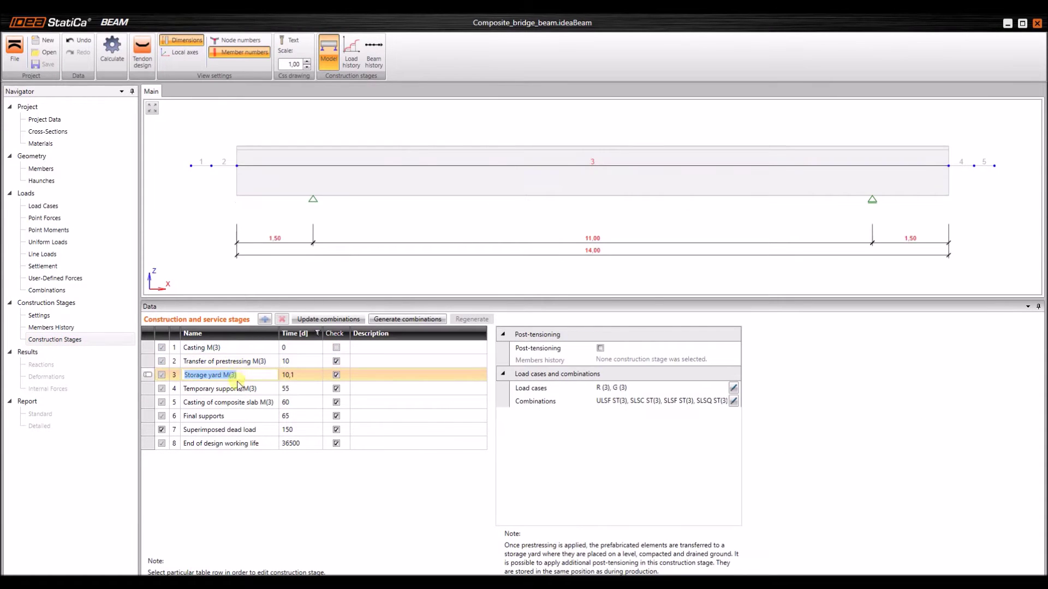
click(238, 389)
click(234, 402)
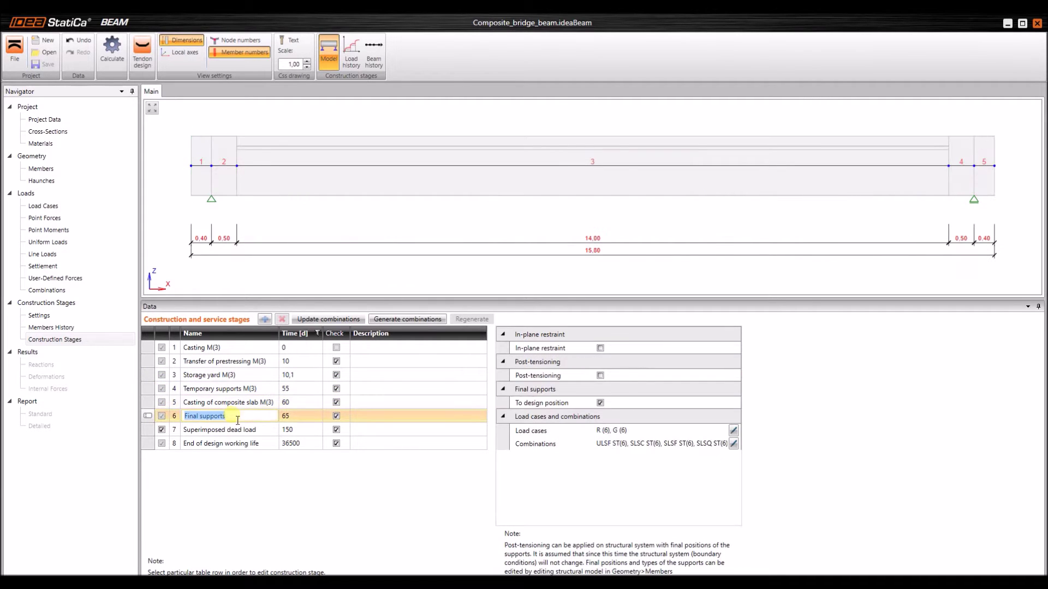
click(235, 429)
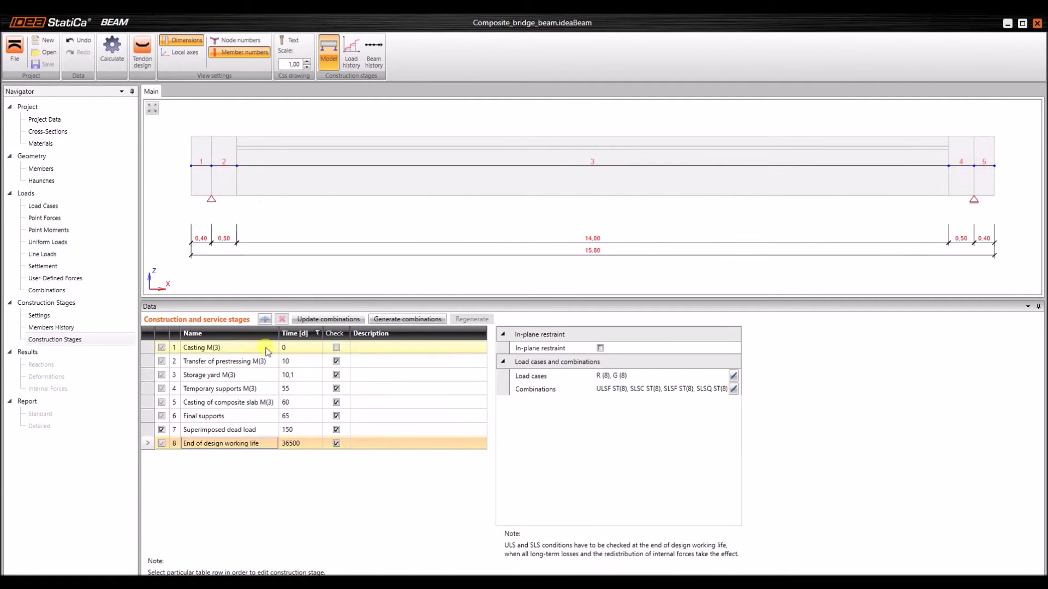
click(298, 361)
click(296, 375)
click(292, 402)
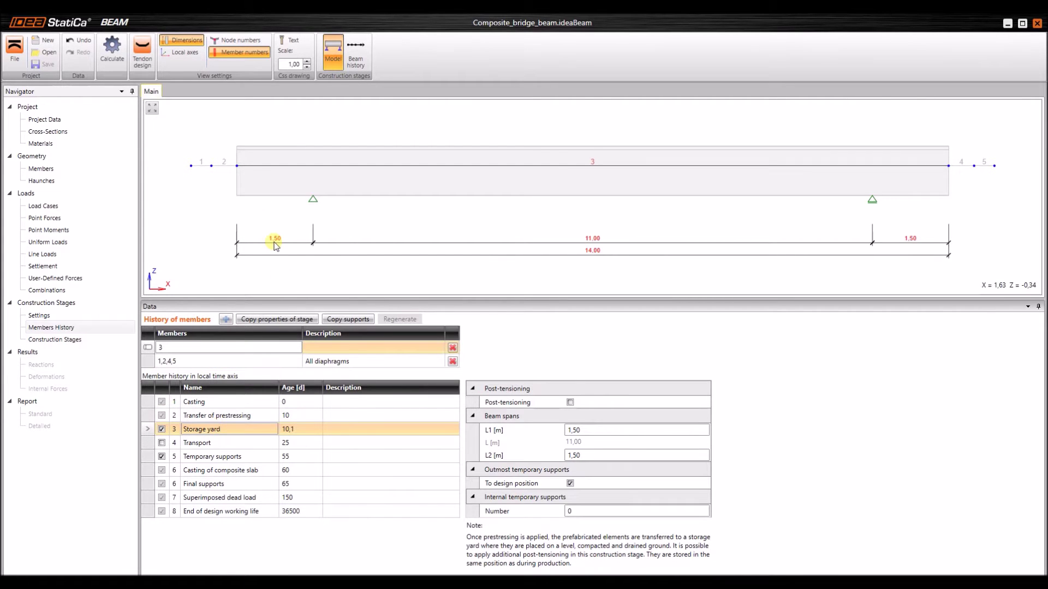
Edit the Storage yard L1 span and restore it to 1,50 m.
click(597, 431)
text(2)
key(Tab)
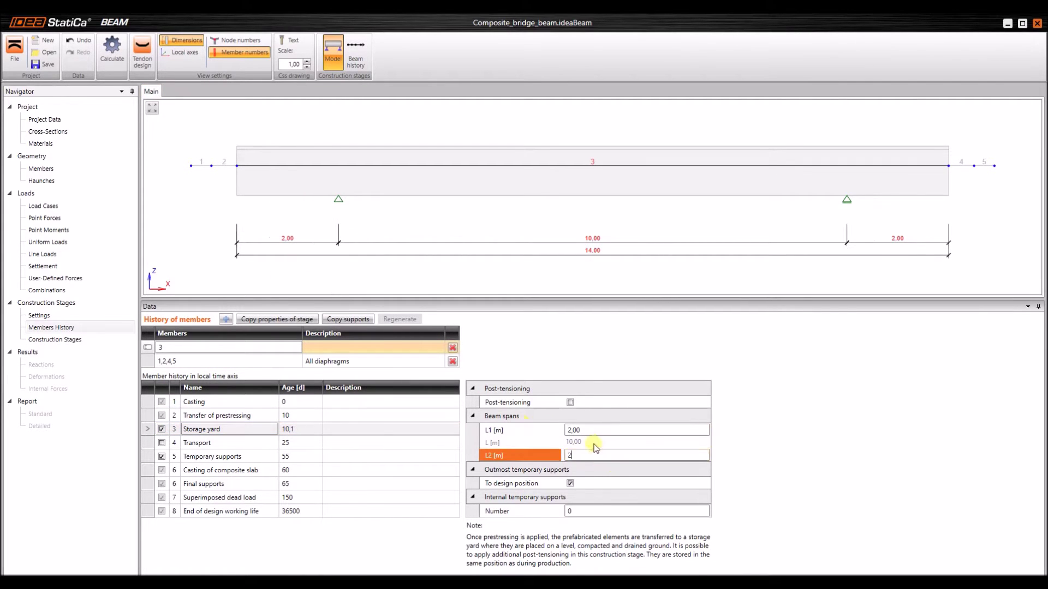
key(Tab)
click(592, 432)
click(595, 457)
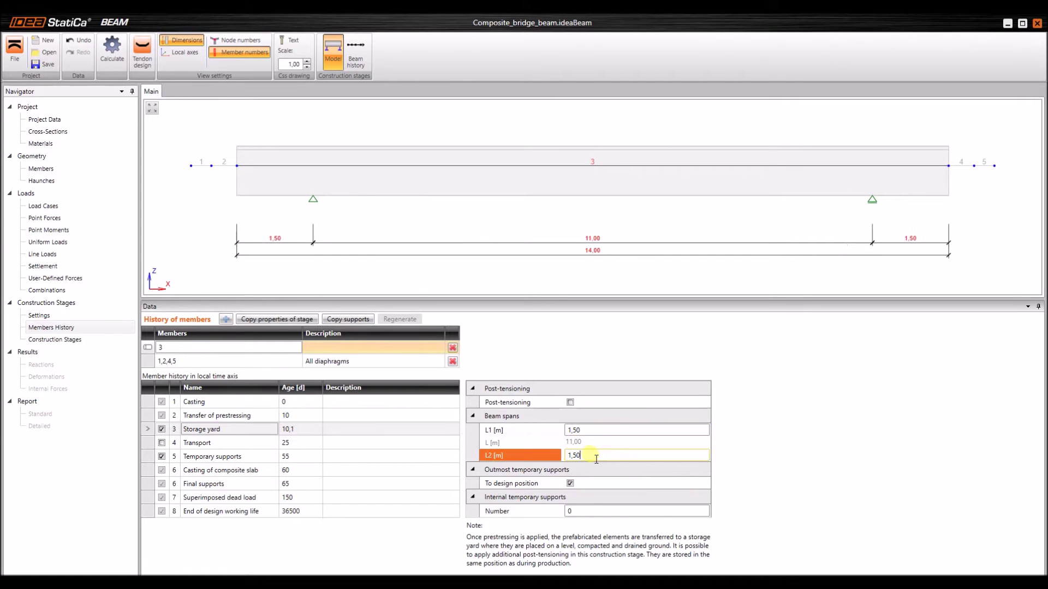
Review supports in the Transport, Temporary supports and Casting of composite slab stages.
click(190, 443)
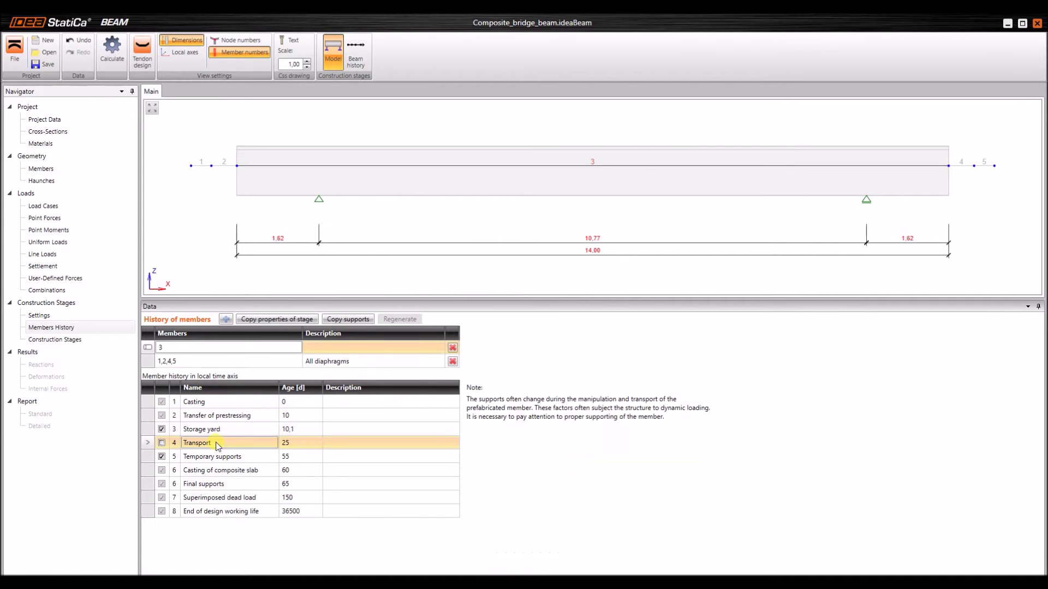
click(210, 459)
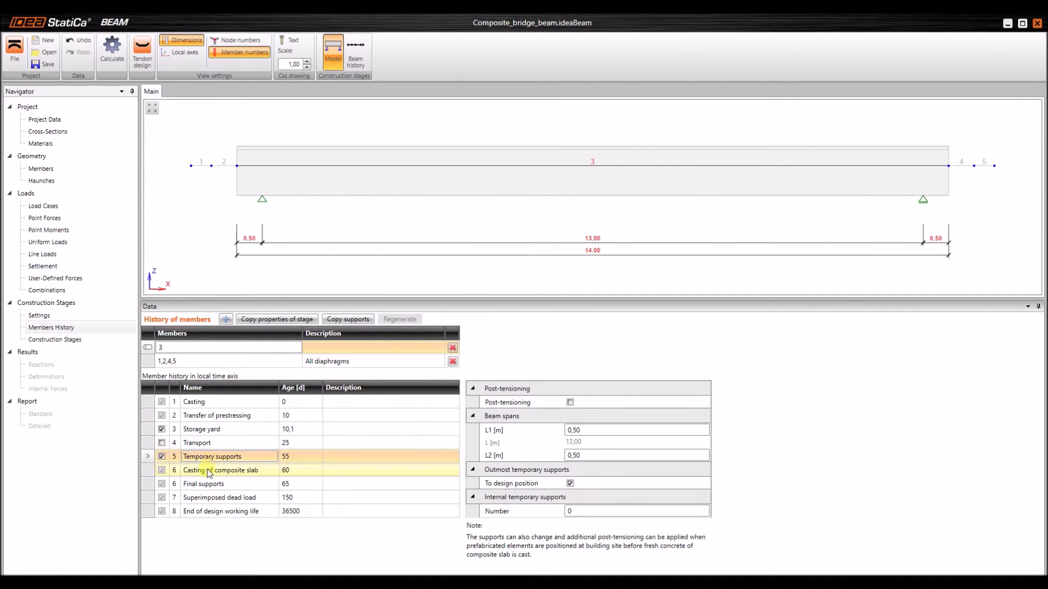
click(209, 474)
click(47, 289)
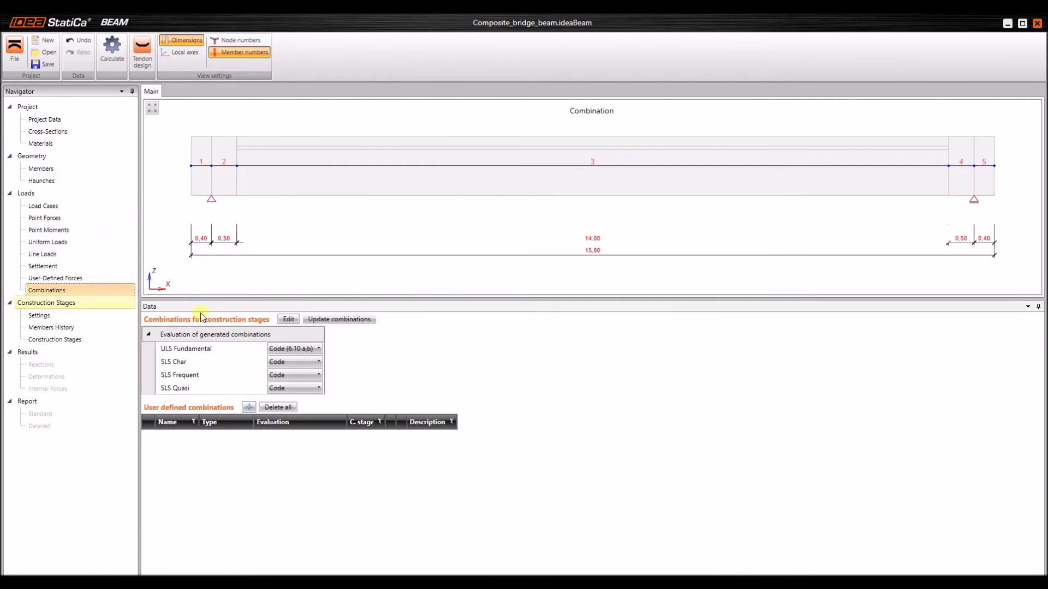
Inspect combinations ULSF ST(7) and ULSF ST(8) in the Load Combinations Manager.
click(288, 319)
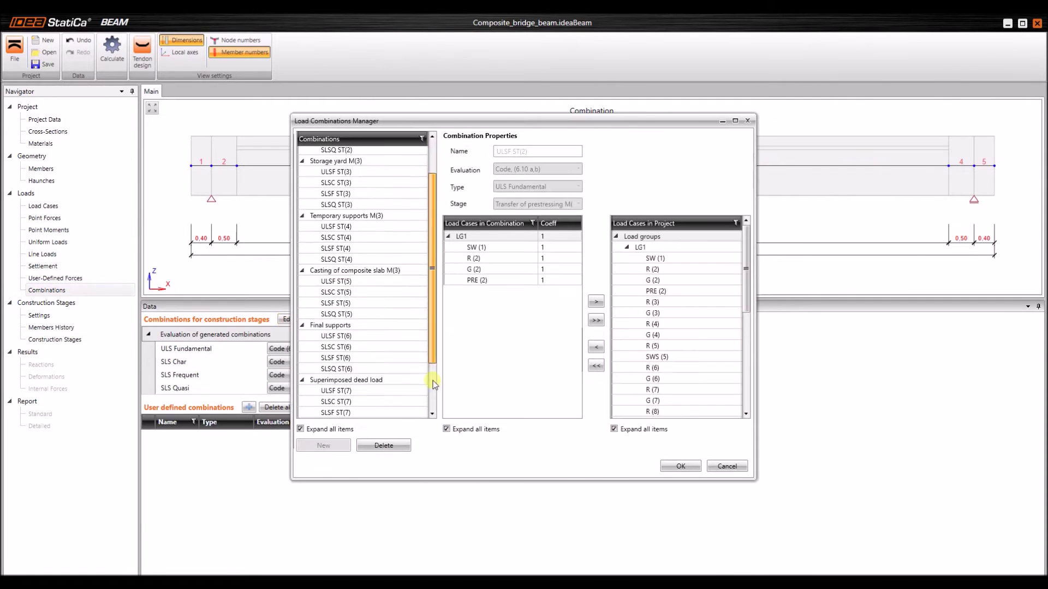
scroll(434, 385, down, 2)
click(336, 325)
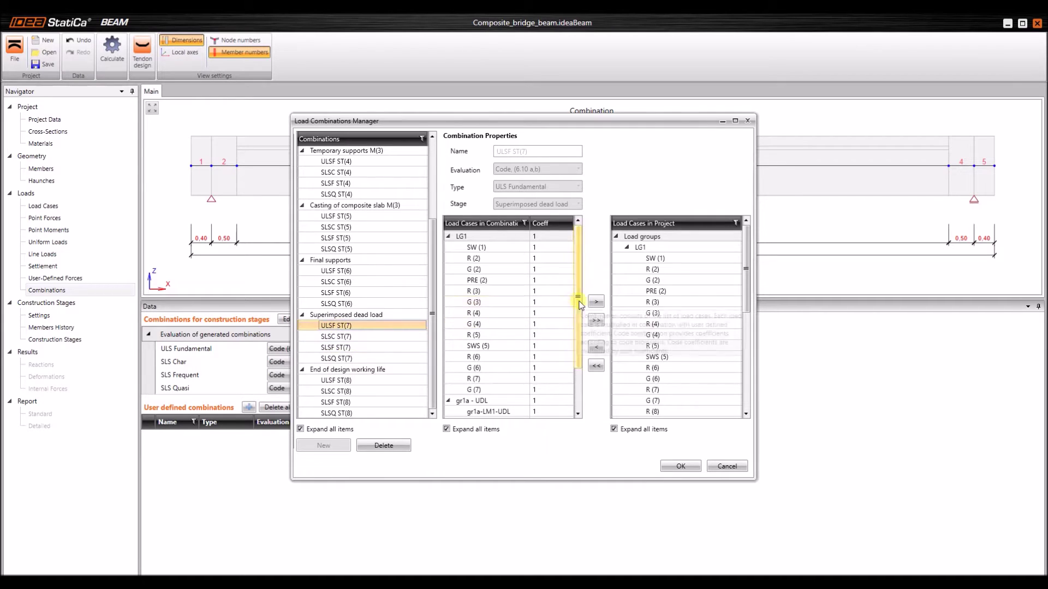
scroll(578, 304, down, 3)
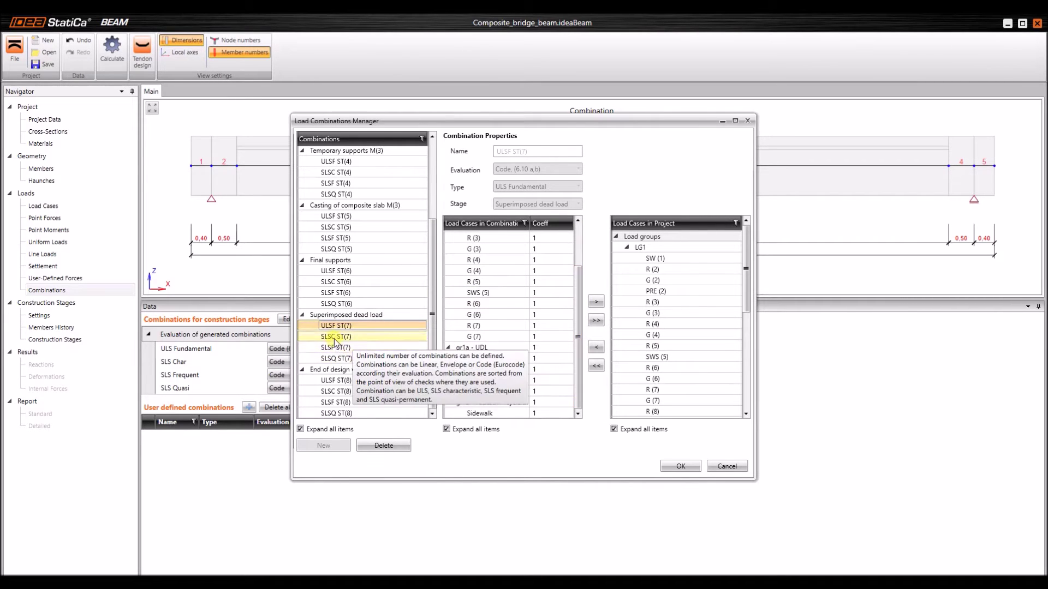
click(335, 379)
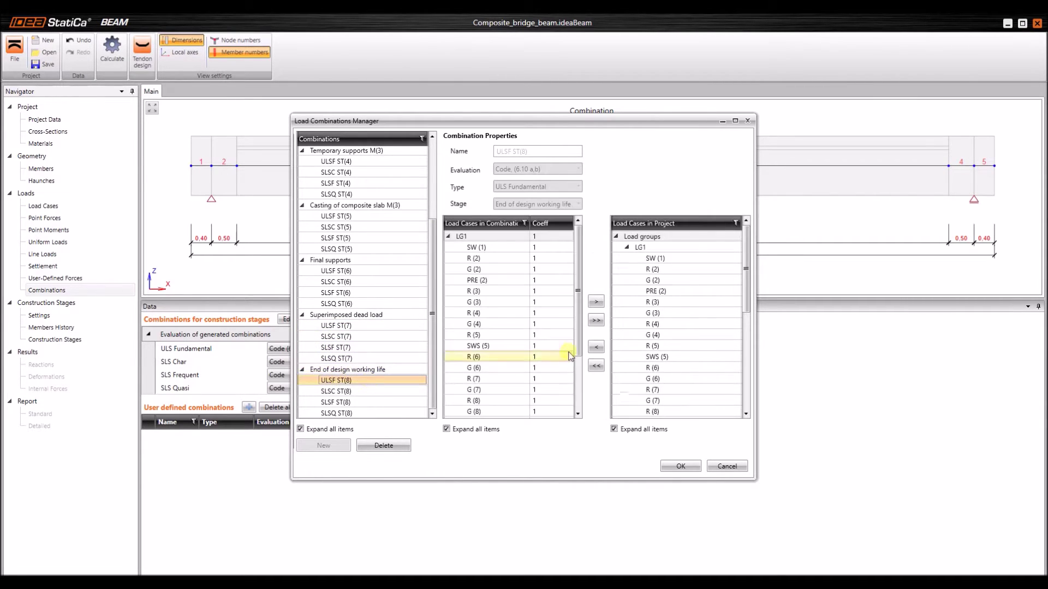
scroll(569, 355, down, 3)
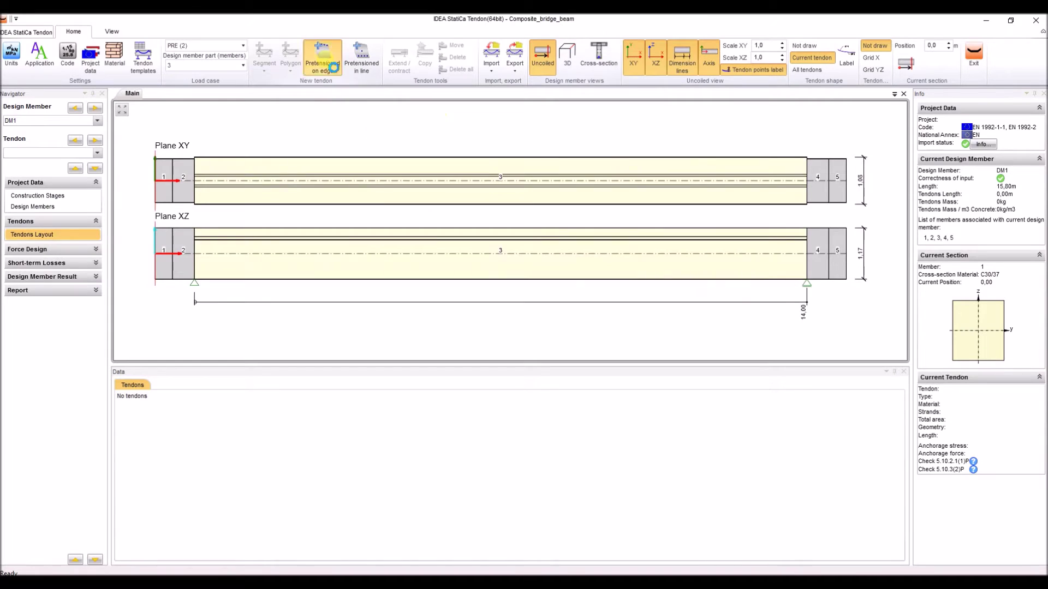
Add pretensioned group G1 using Y1860S7-12.5 strand material.
click(321, 57)
key(BackSpace)
text(1)
key(Tab)
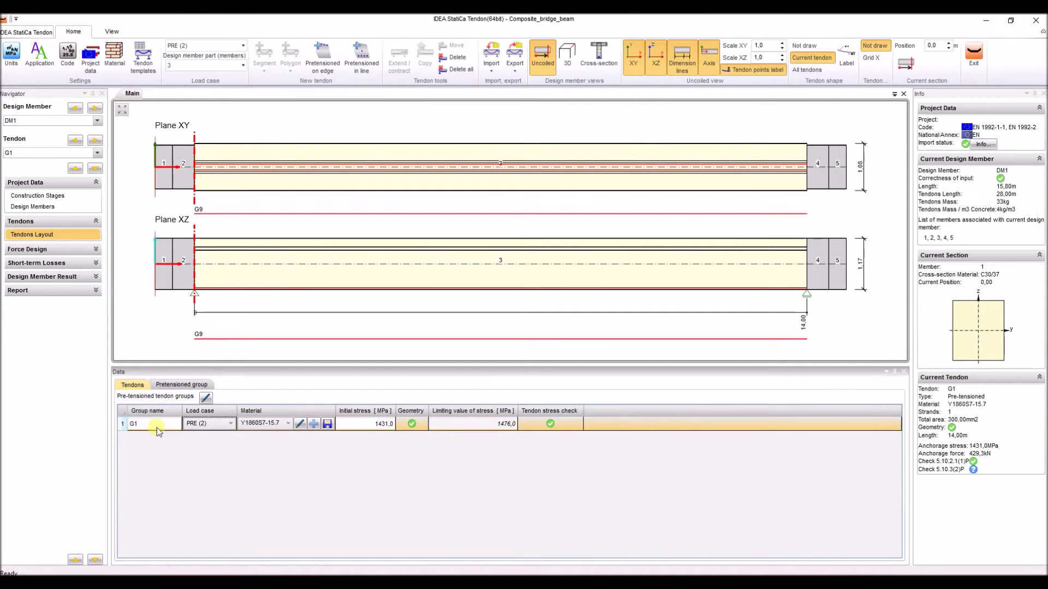
click(275, 424)
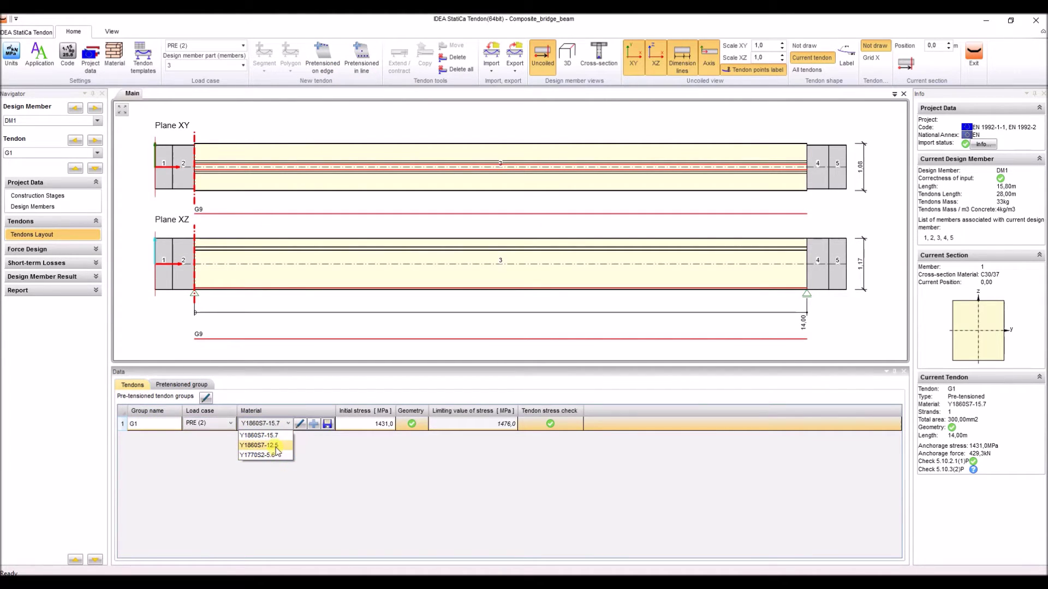
click(265, 442)
click(314, 423)
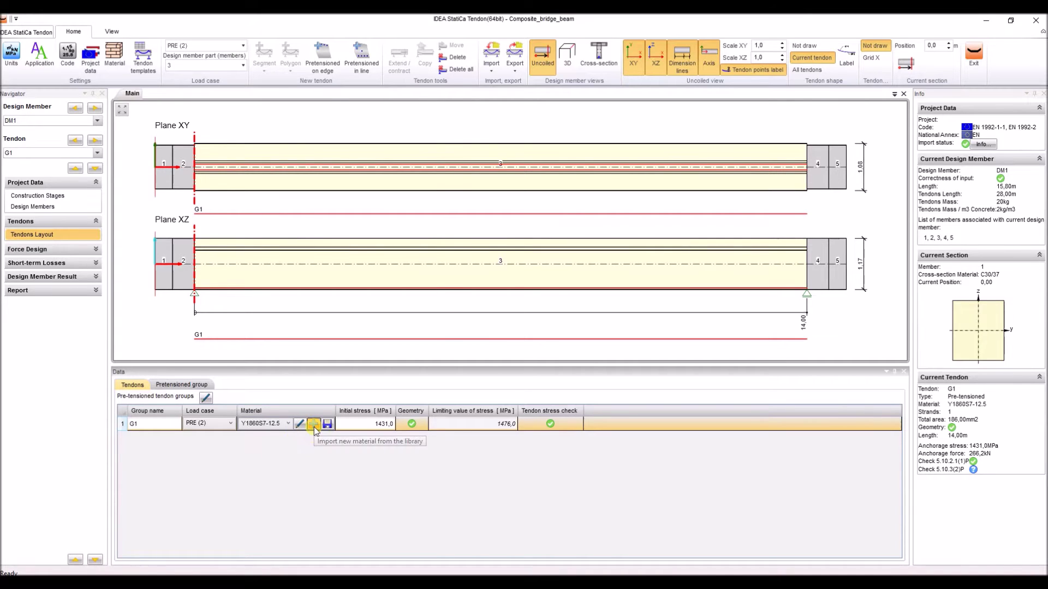
mouse_move(173, 77)
mouse_down()
mouse_move(170, 252)
mouse_move(173, 77)
mouse_up()
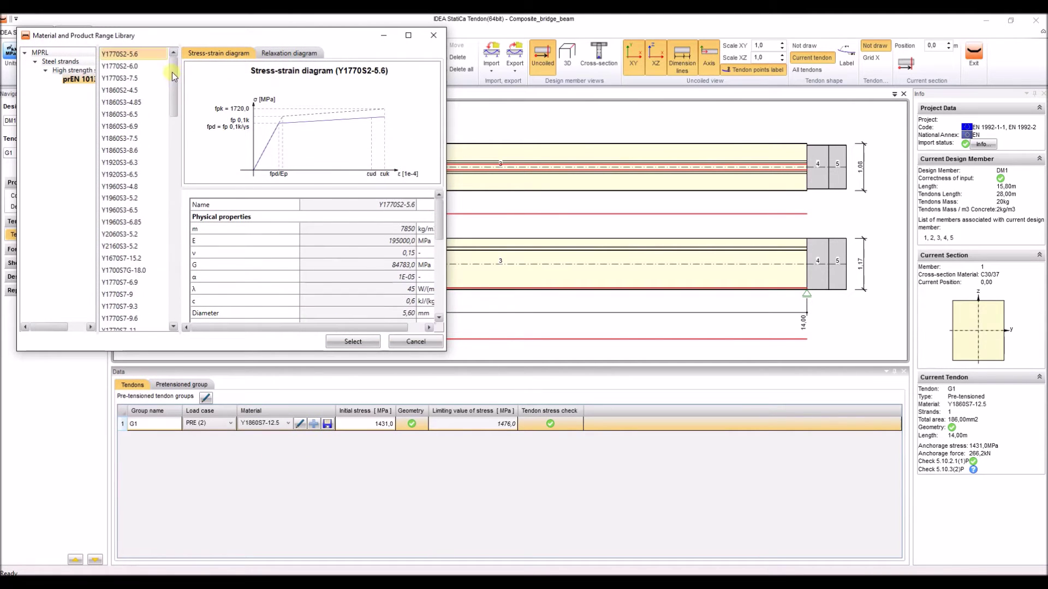
click(416, 341)
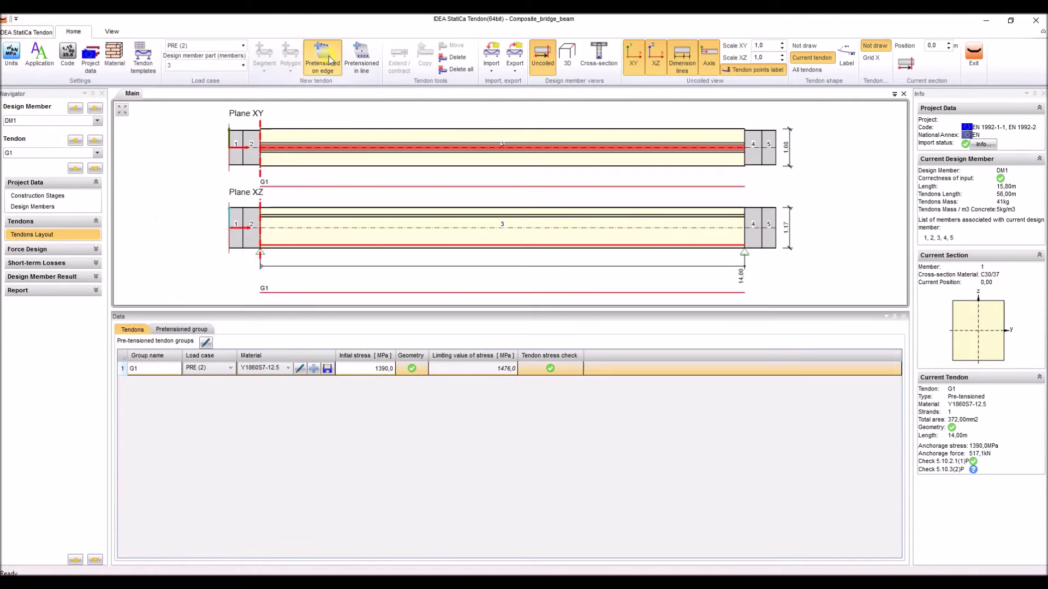
Add more pretensioned groups and rename the second one G2.
click(330, 60)
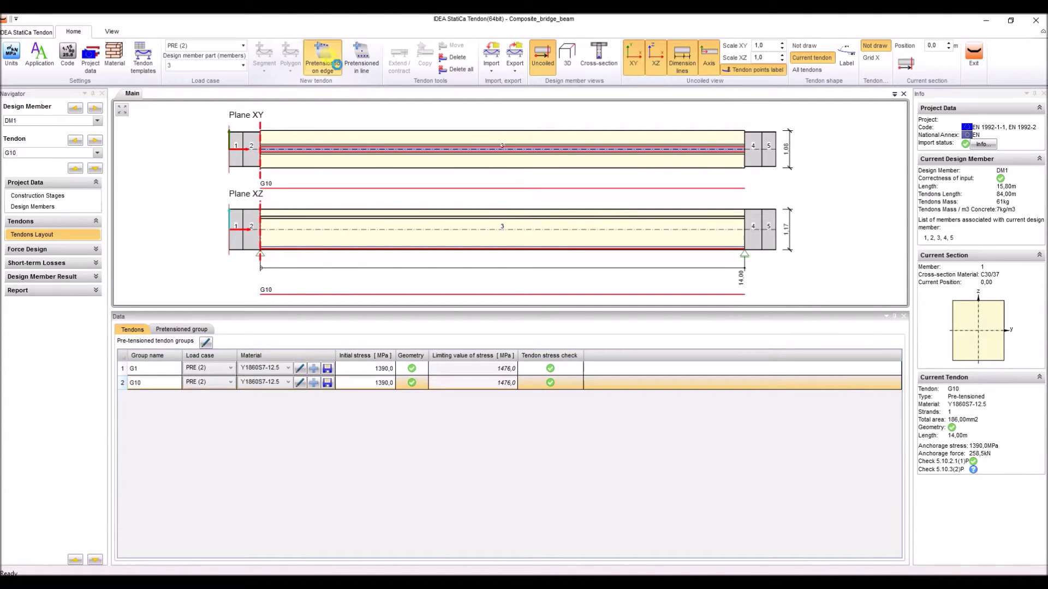
click(330, 59)
click(330, 59)
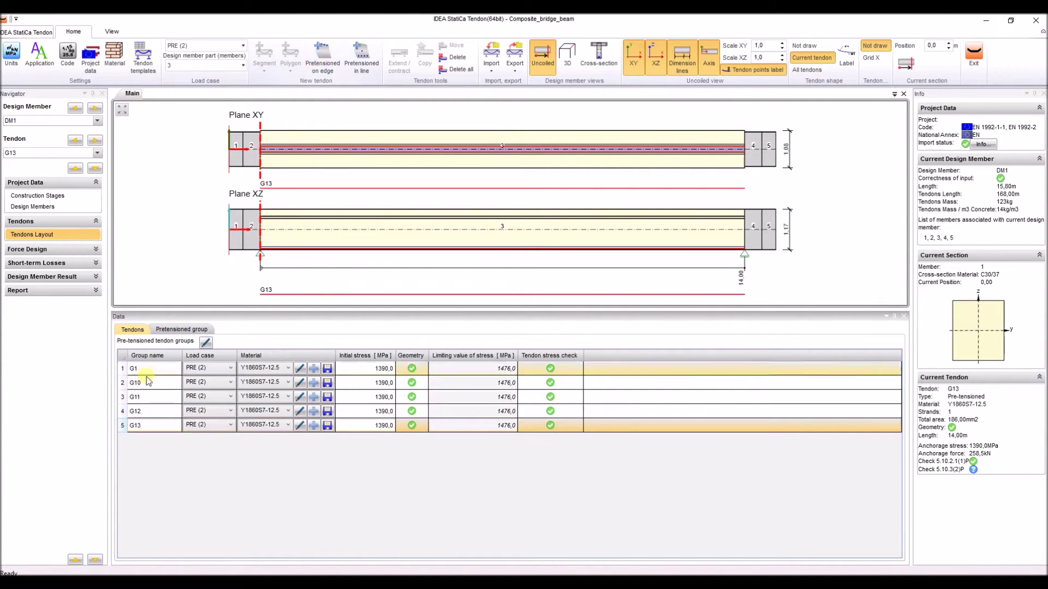
double_click(155, 385)
text(G2)
key(Return)
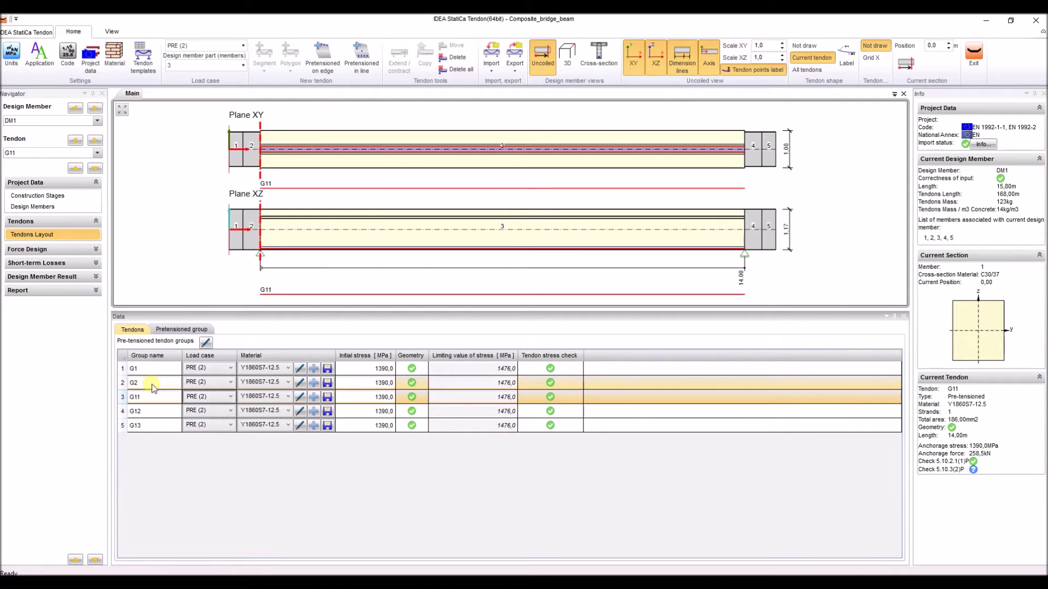
double_click(150, 397)
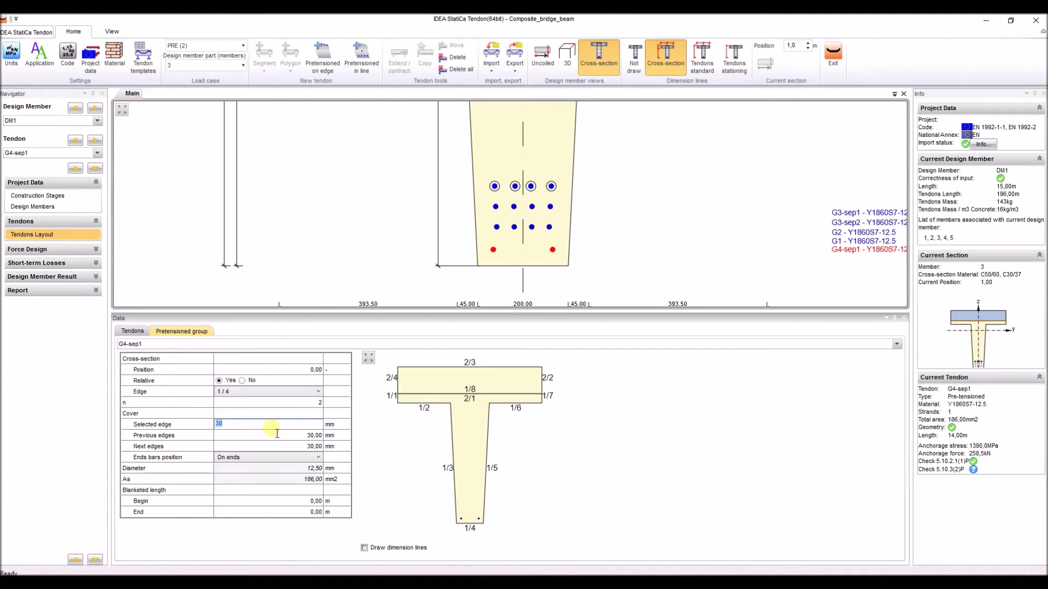
Give G4-sep1 a 215 mm edge cover and a 5 m beginning blanked length.
click(273, 432)
text(40)
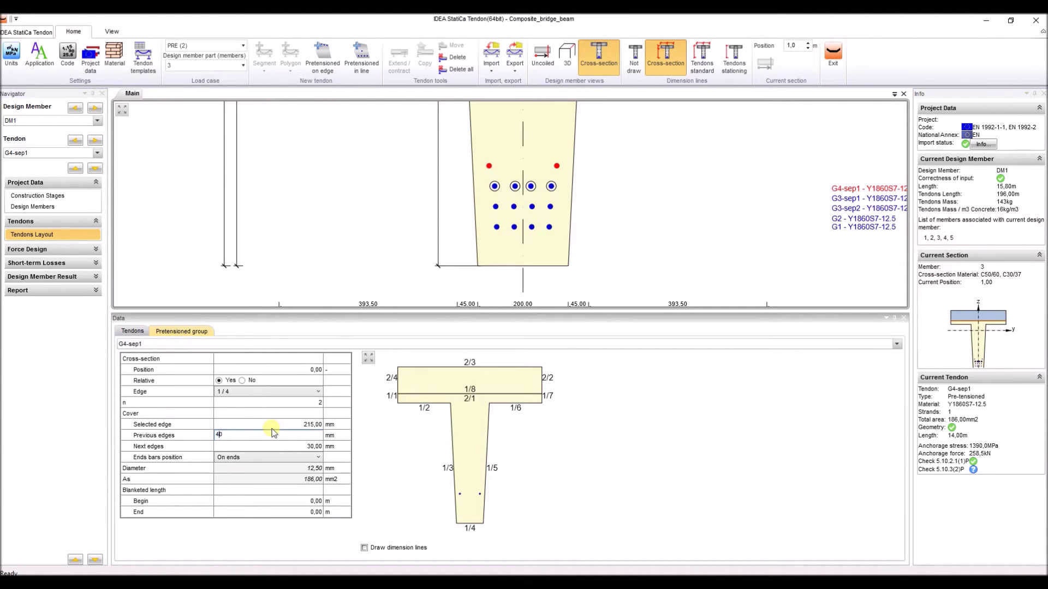
key(Tab)
text(40)
key(Tab)
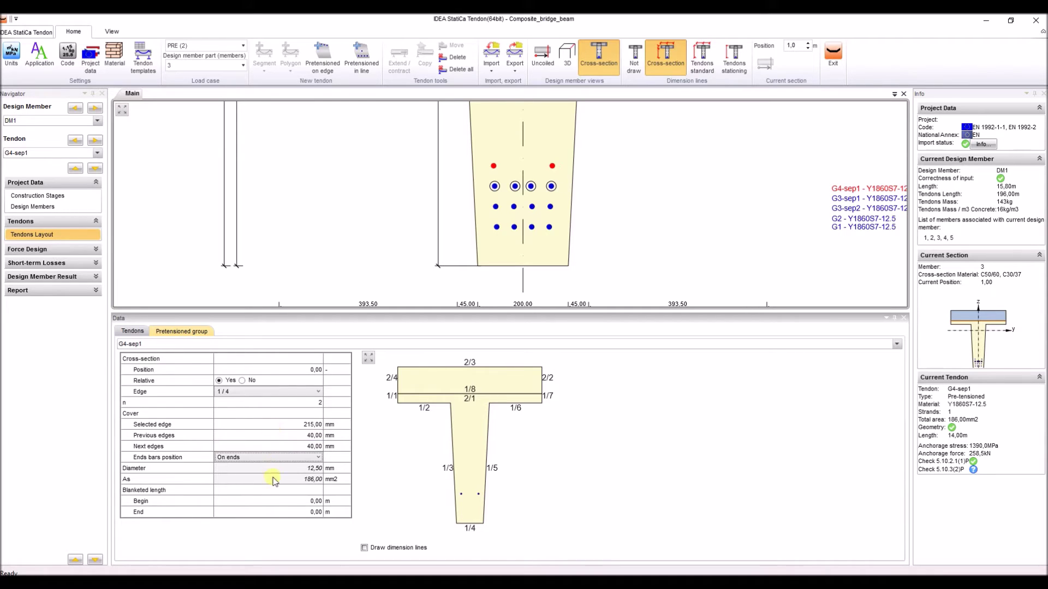
click(276, 501)
text(5)
key(Tab)
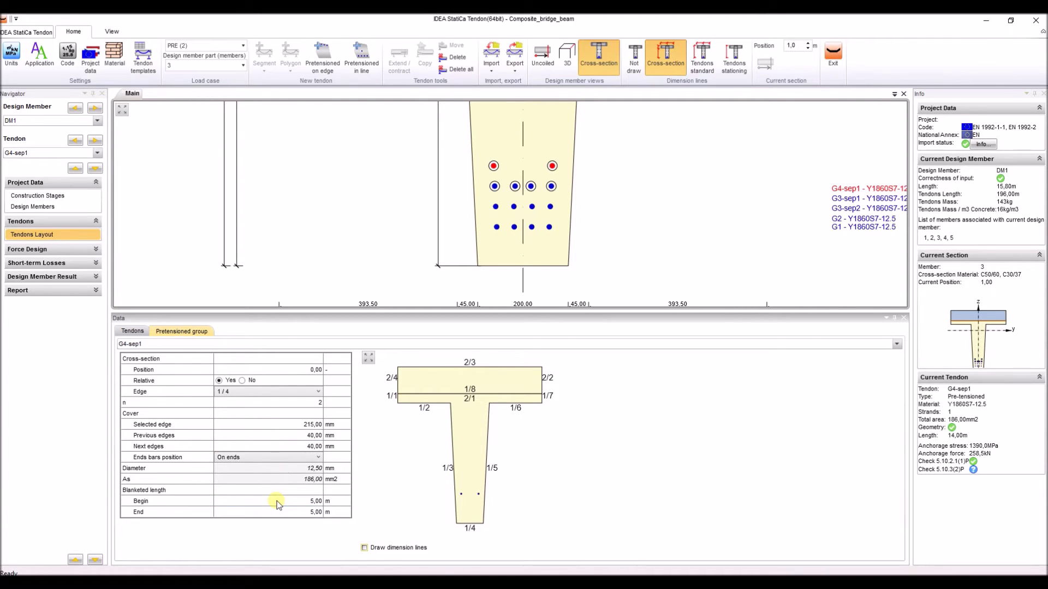
Review the table of all tendon groups.
middle_drag(608, 194, 540, 228)
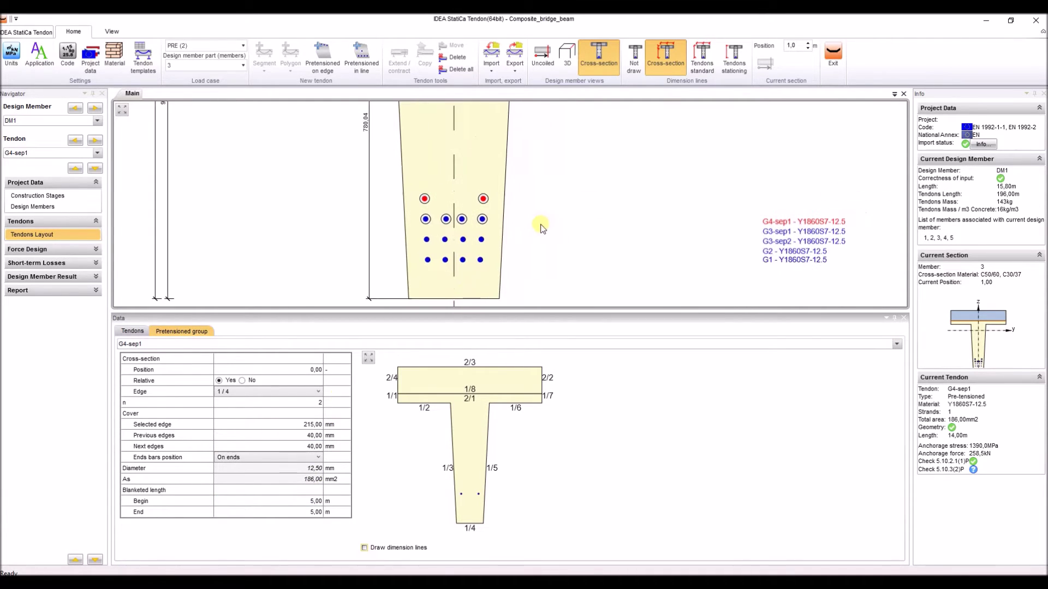
click(132, 332)
middle_drag(497, 251, 509, 229)
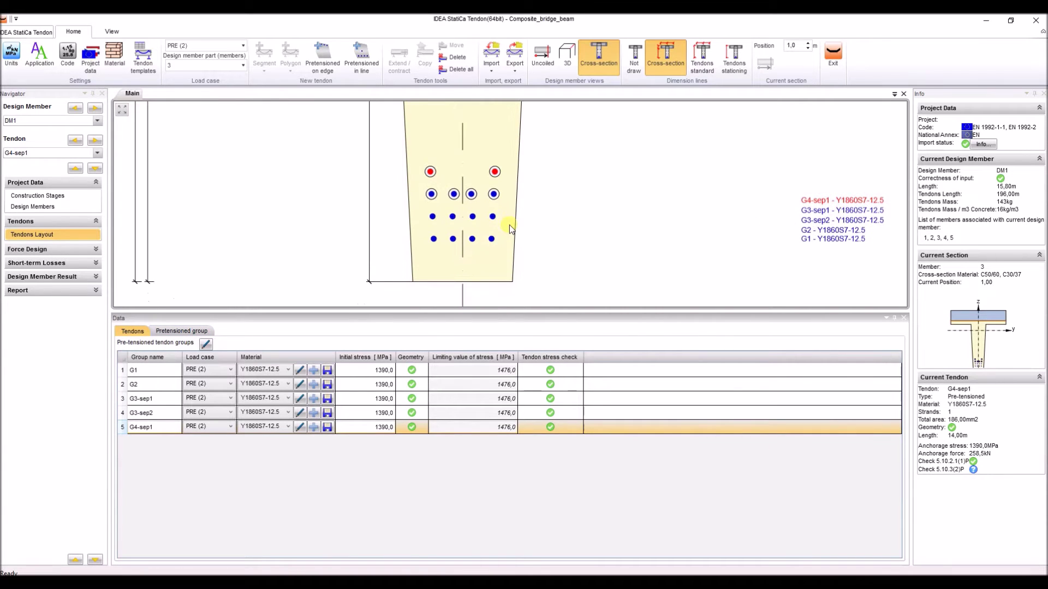
scroll(509, 229, down, 1)
scroll(509, 230, down, 1)
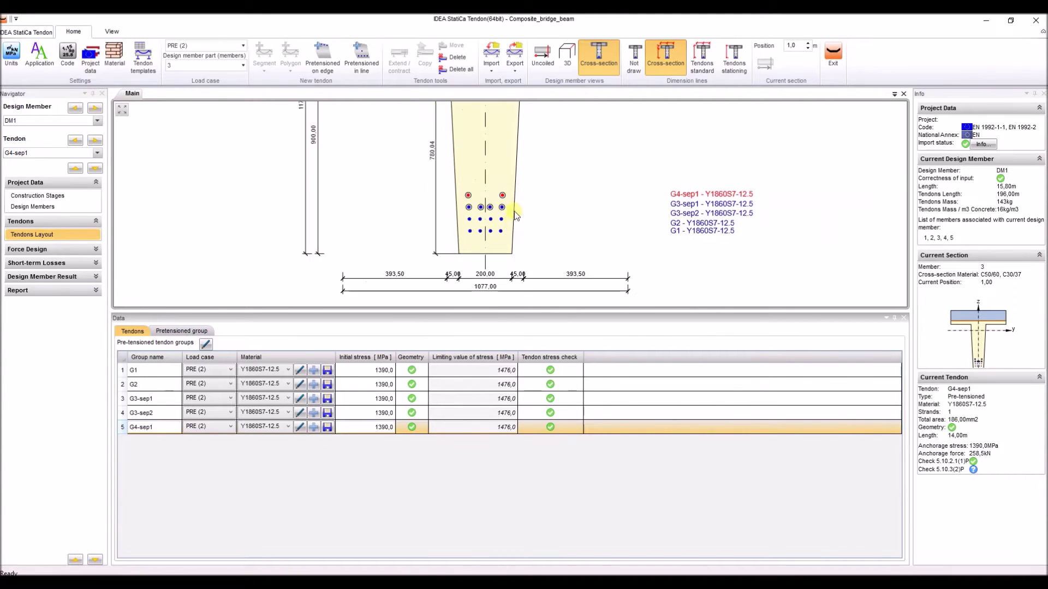
scroll(509, 230, down, 1)
Inspect the beam and tendons in 3D, including an end-on view along the axis.
drag(572, 311, 572, 419)
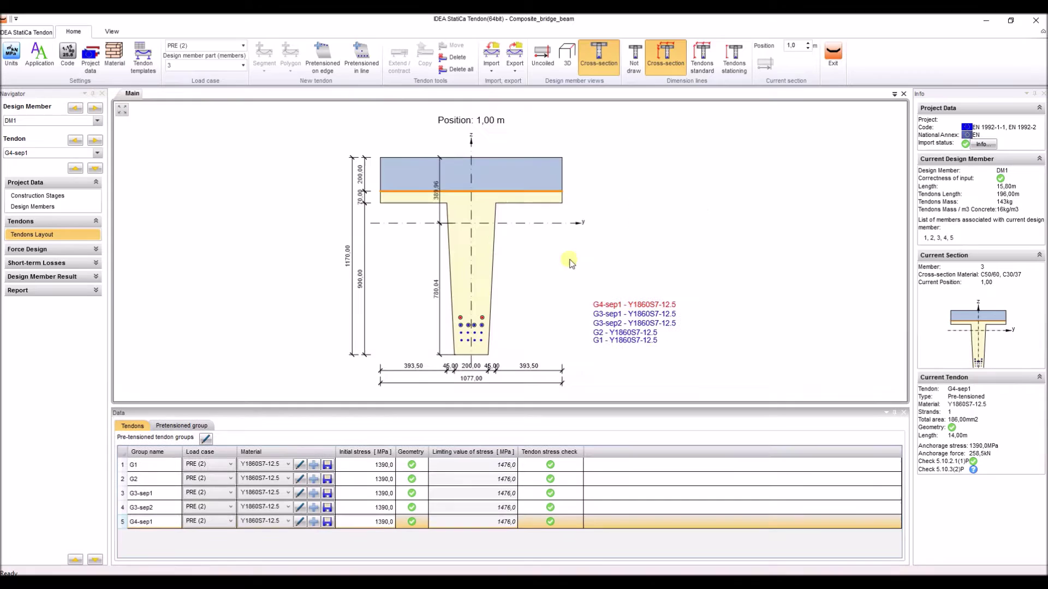
click(578, 58)
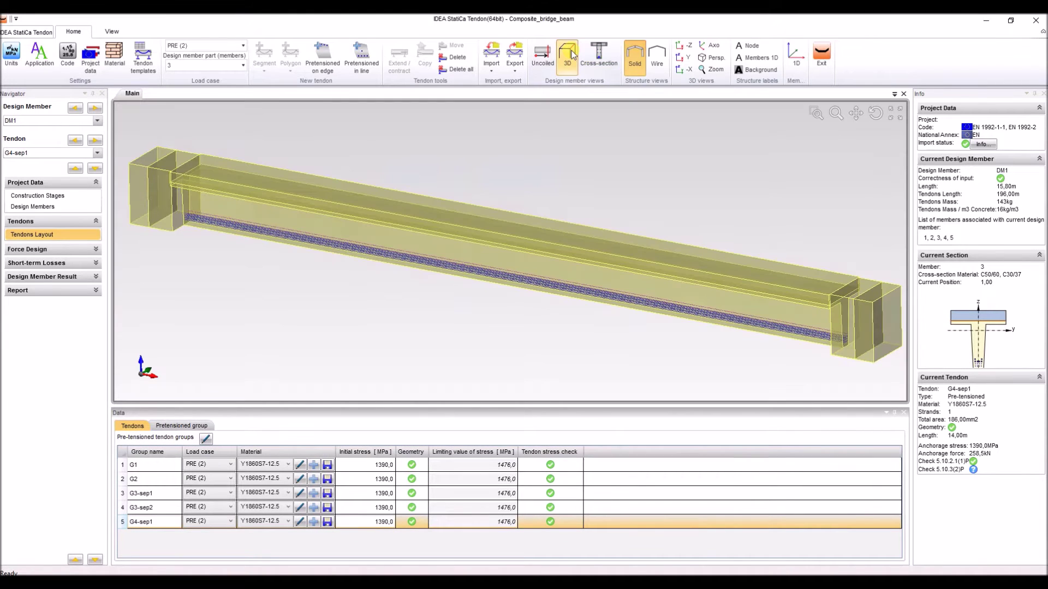
scroll(681, 285, up, 2)
scroll(681, 294, up, 2)
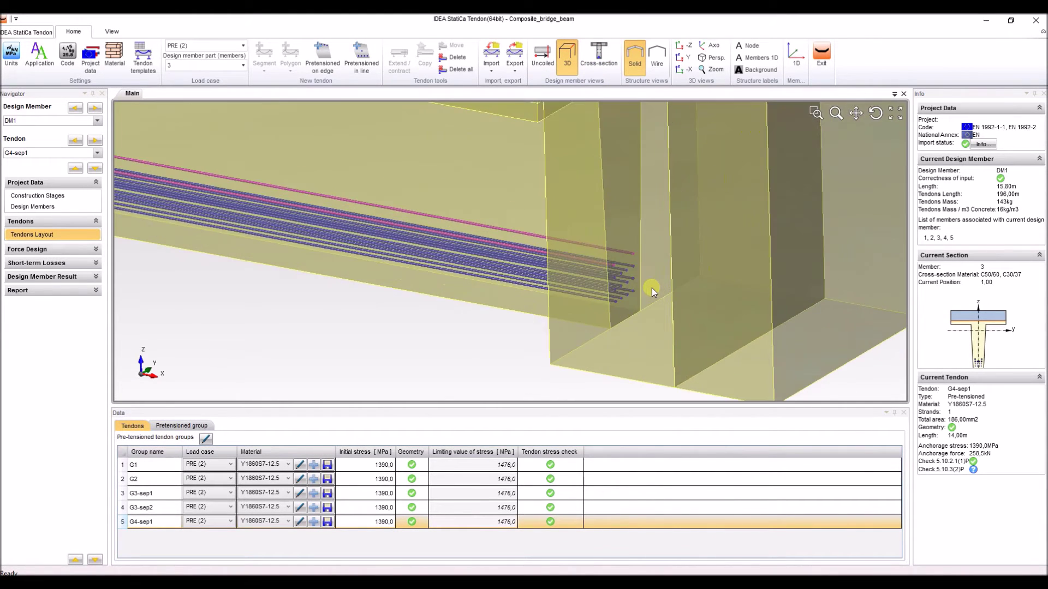
scroll(652, 288, up, 2)
scroll(504, 232, down, 1)
scroll(503, 233, down, 2)
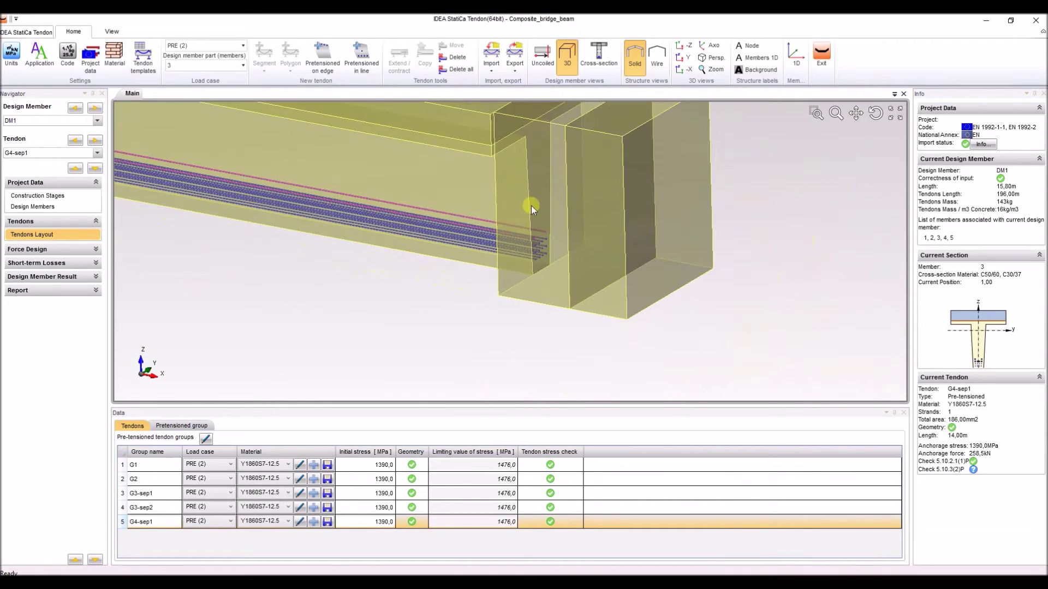
click(705, 59)
click(682, 71)
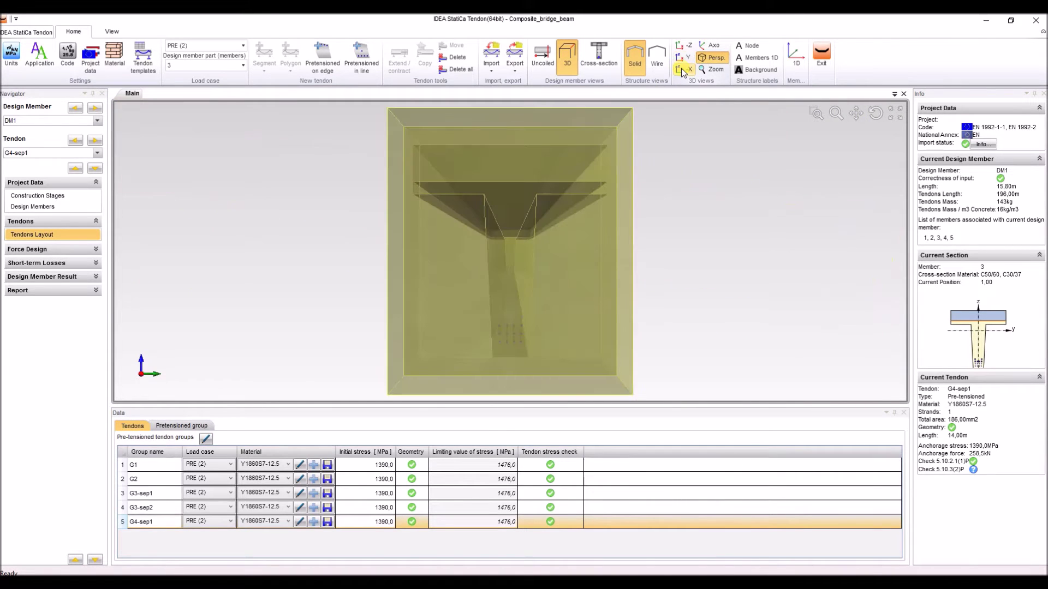
middle_drag(514, 328, 508, 286)
scroll(510, 232, up, 3)
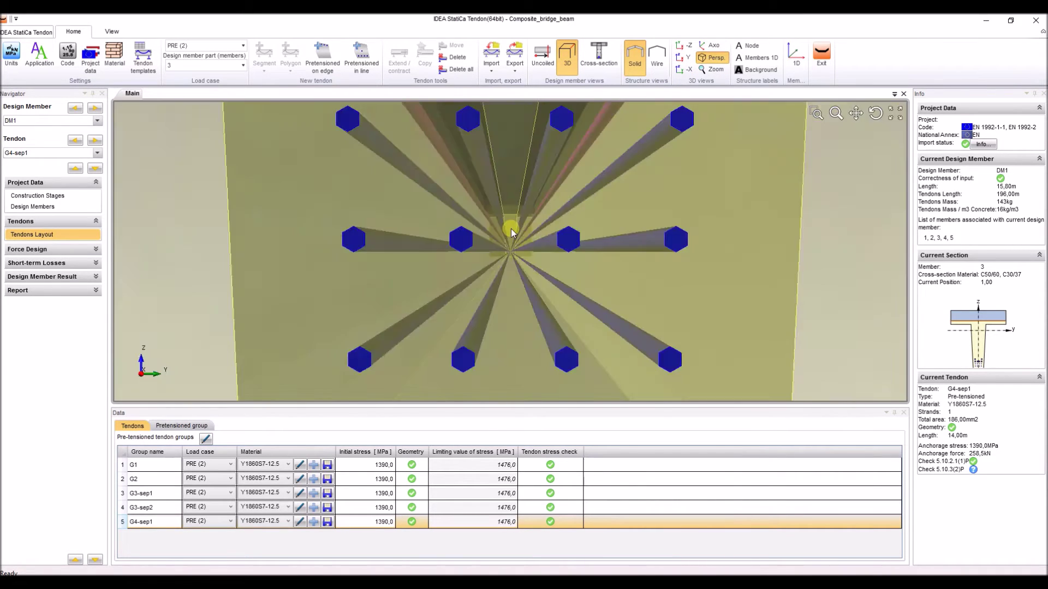
scroll(510, 226, down, 2)
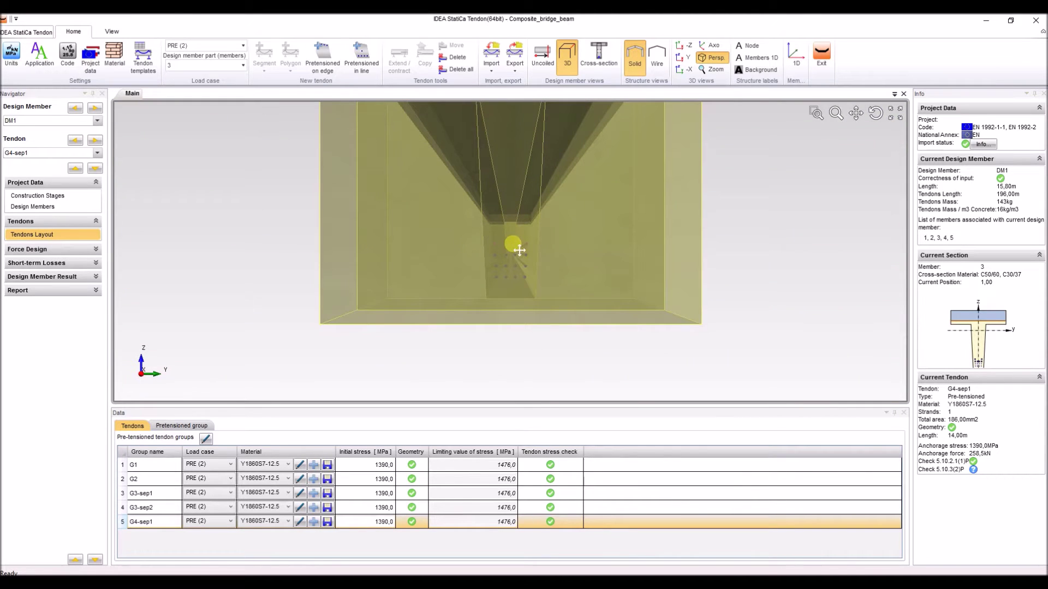
scroll(495, 200, down, 3)
mouse_move(501, 219)
middle_down()
mouse_move(601, 286)
mouse_move(467, 247)
middle_up()
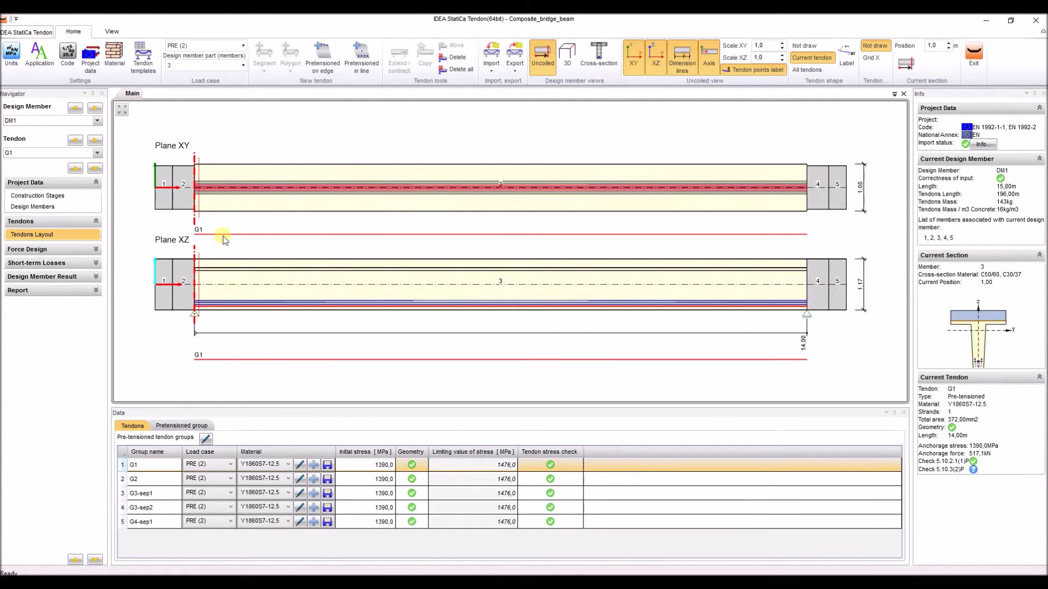
Show the Fx, Mx, My and Mz equivalent load diagrams, then expand Short-term Losses.
click(58, 249)
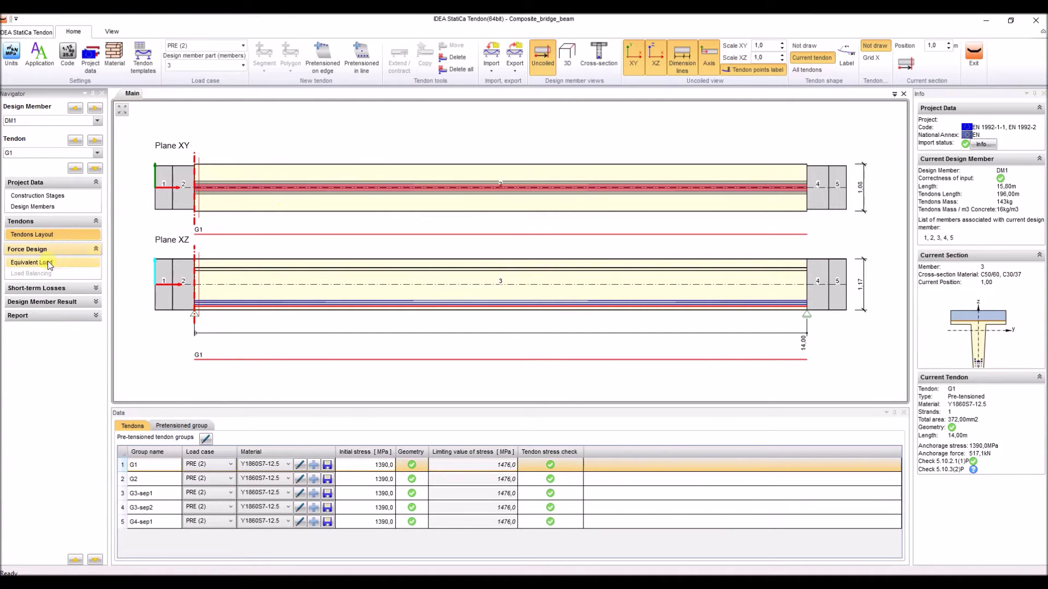
click(48, 264)
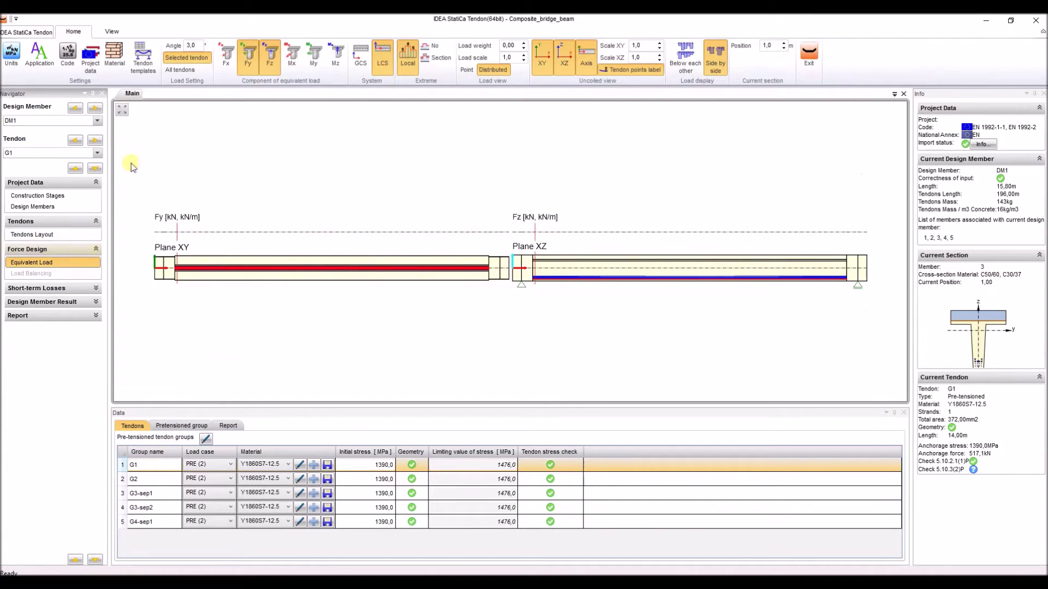
click(226, 57)
click(291, 56)
click(335, 56)
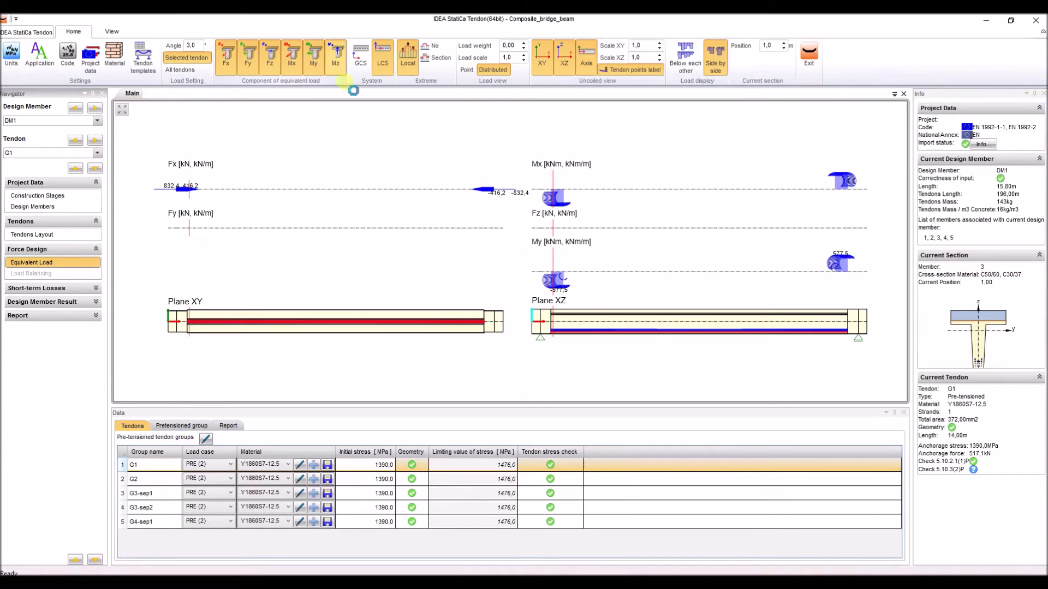
click(32, 289)
Show the losses summary, then G1's tendon stress graph labelled at all points.
click(25, 302)
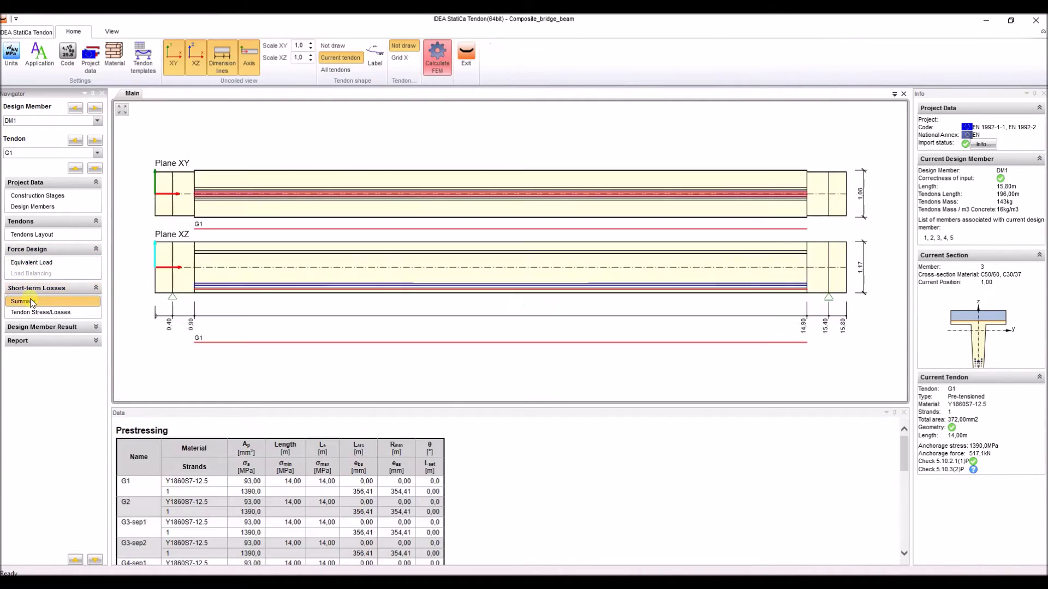
scroll(468, 398, down, 10)
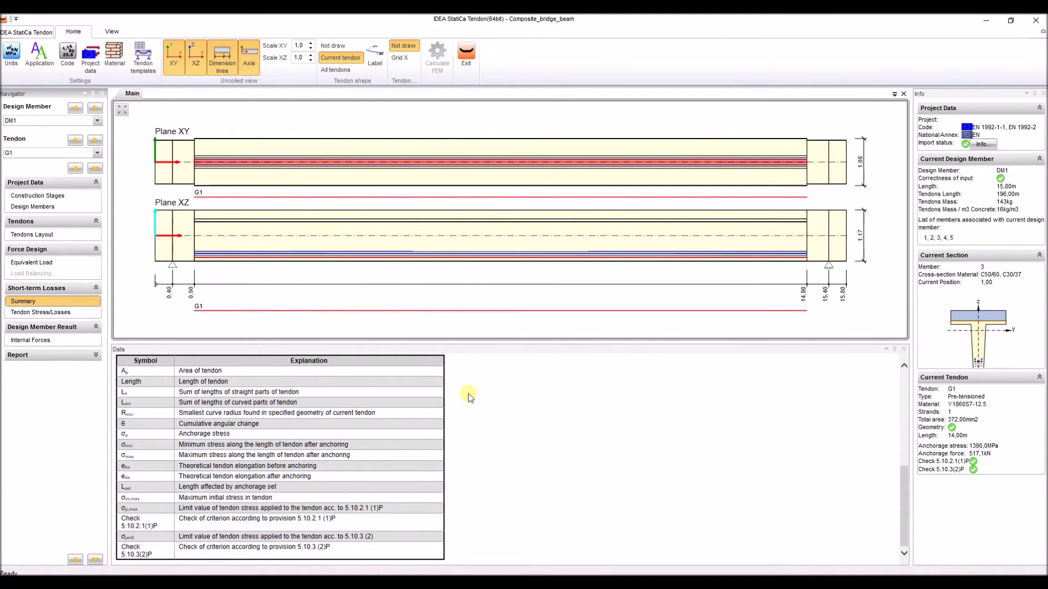
scroll(468, 397, up, 5)
click(49, 312)
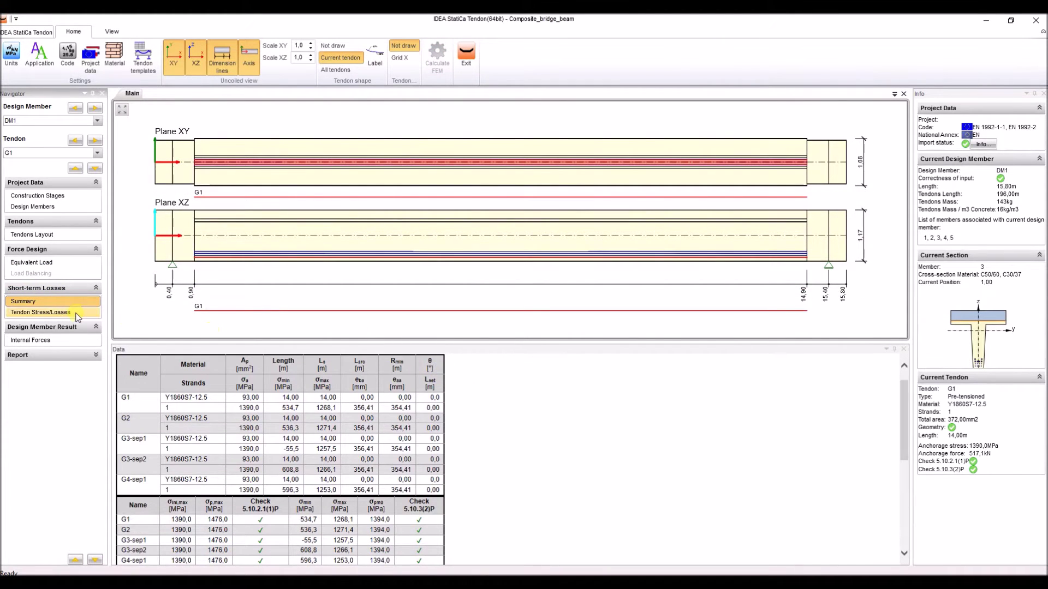
click(322, 65)
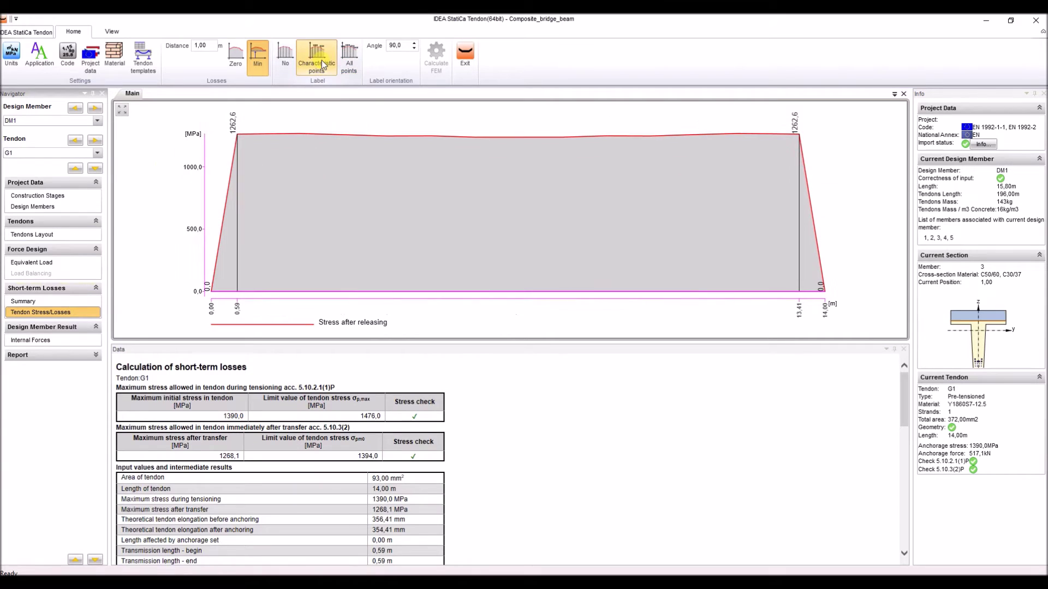
click(350, 56)
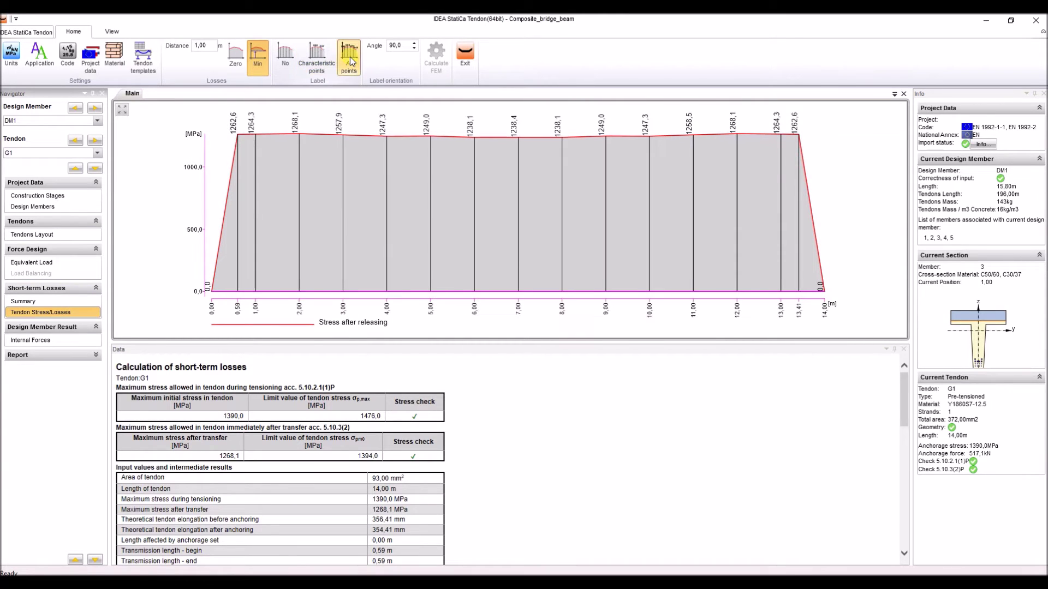
Filter the code settings by Shear and review the Chapter 6 shear values.
click(68, 54)
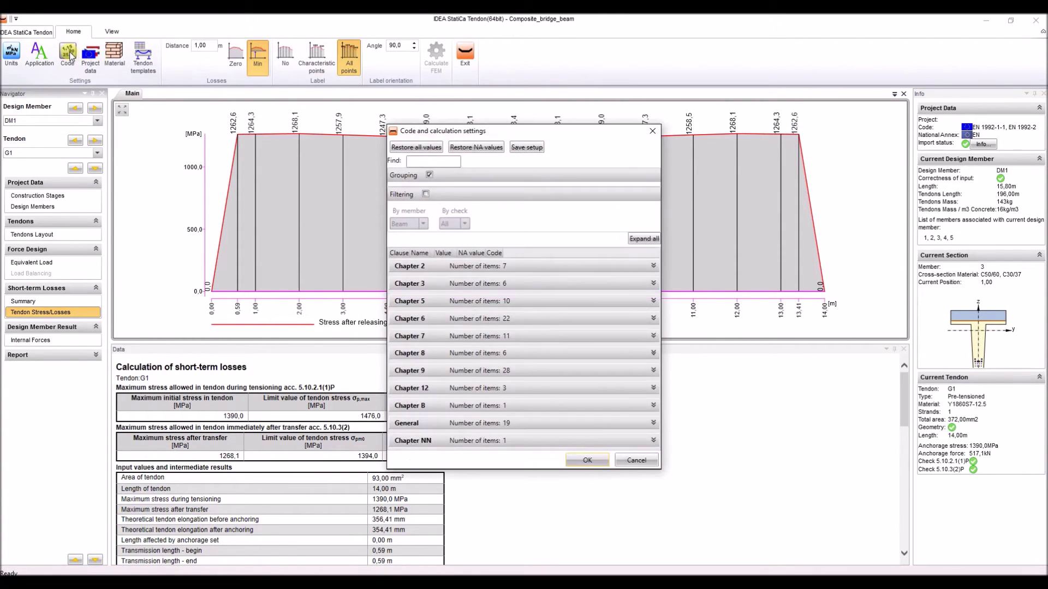
click(425, 195)
click(463, 223)
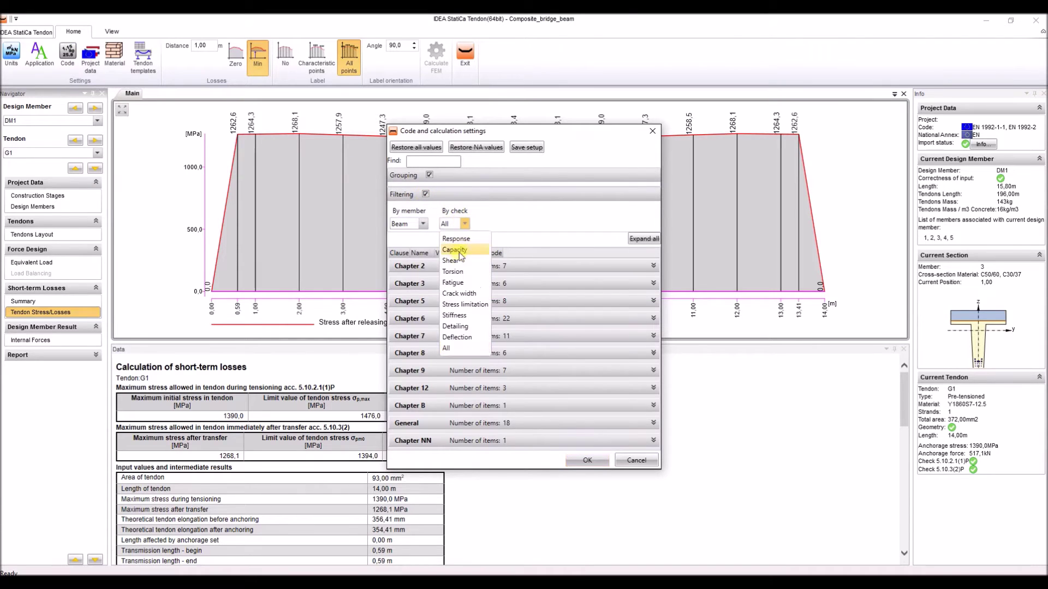
click(458, 254)
click(536, 335)
click(512, 321)
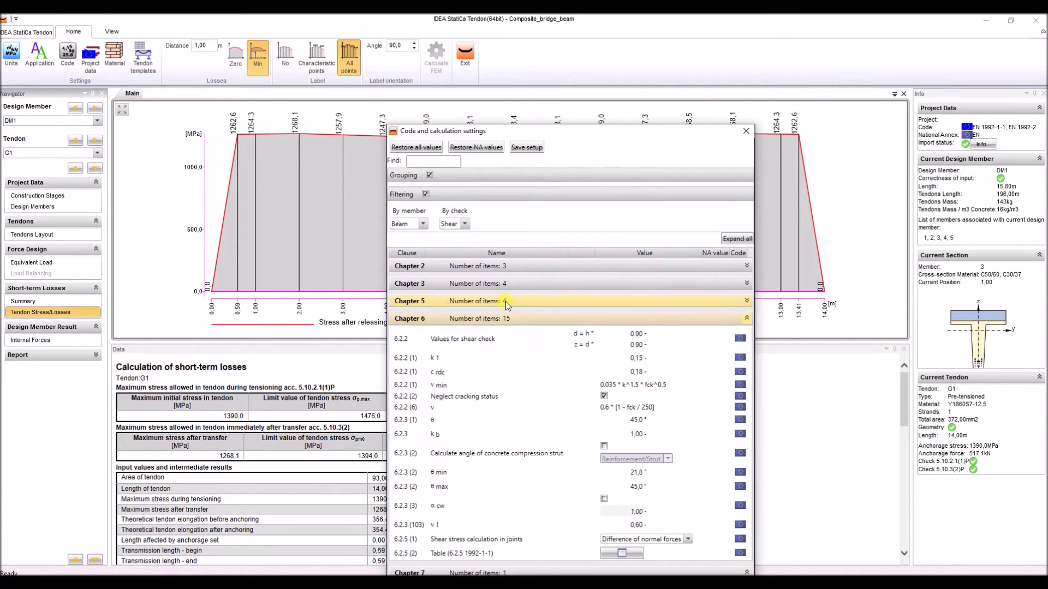
click(642, 335)
key(Tab)
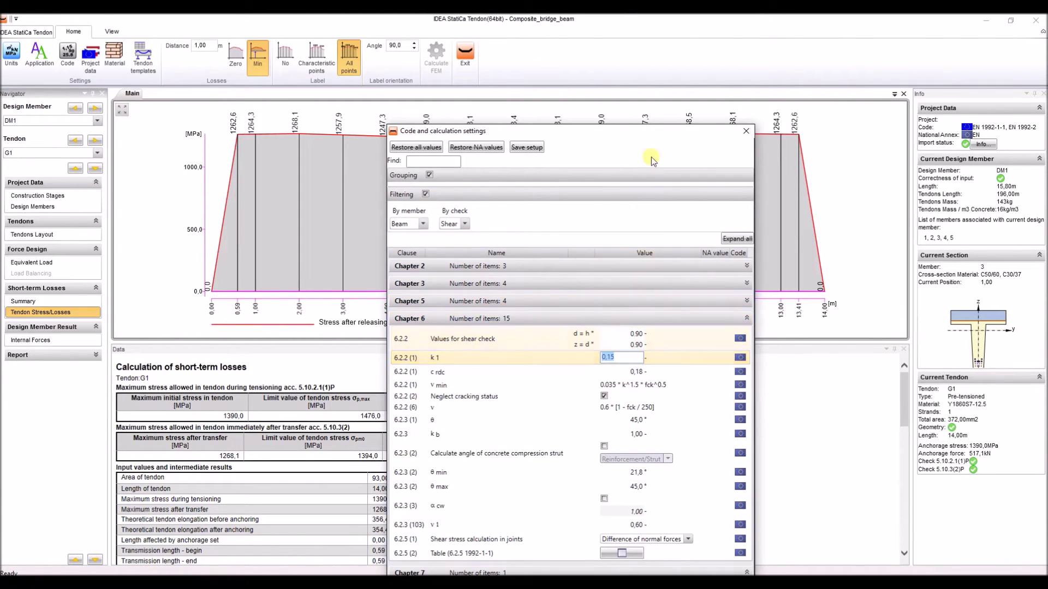
Cancel the code settings unchanged and display the member's internal forces.
drag(646, 134, 606, 54)
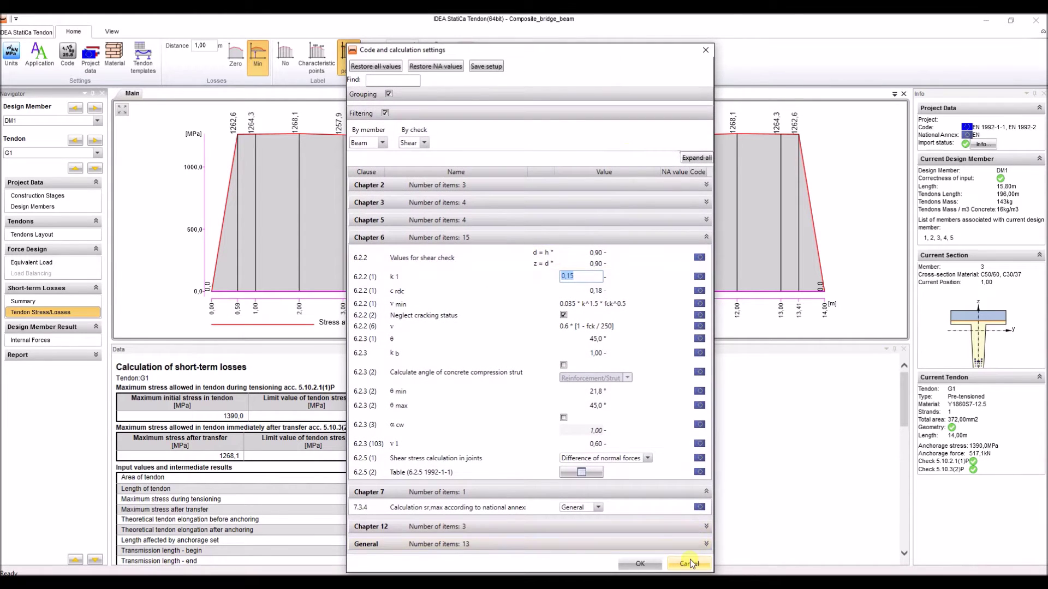
click(690, 562)
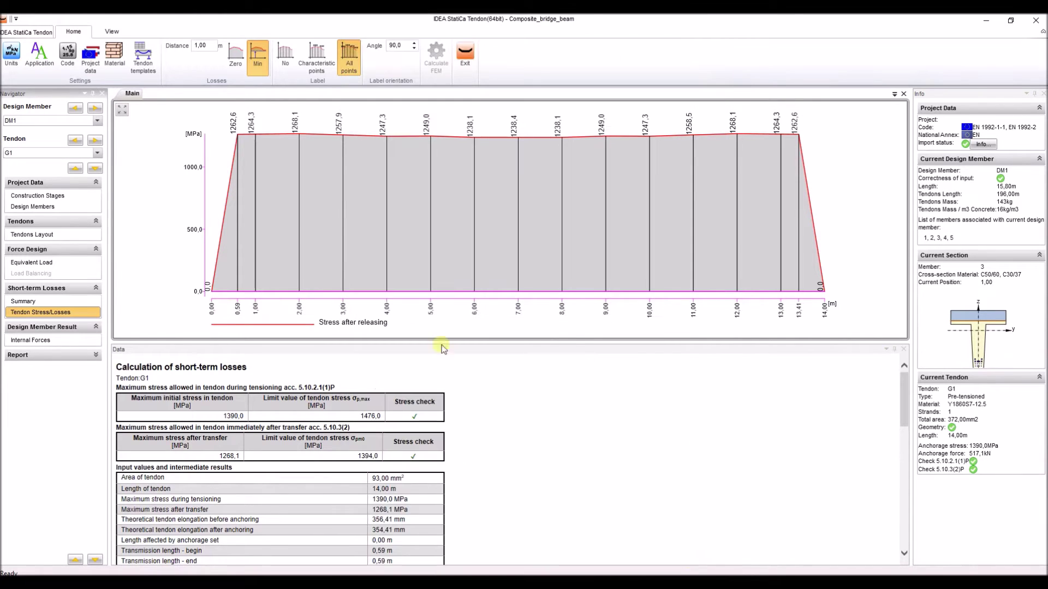
click(71, 341)
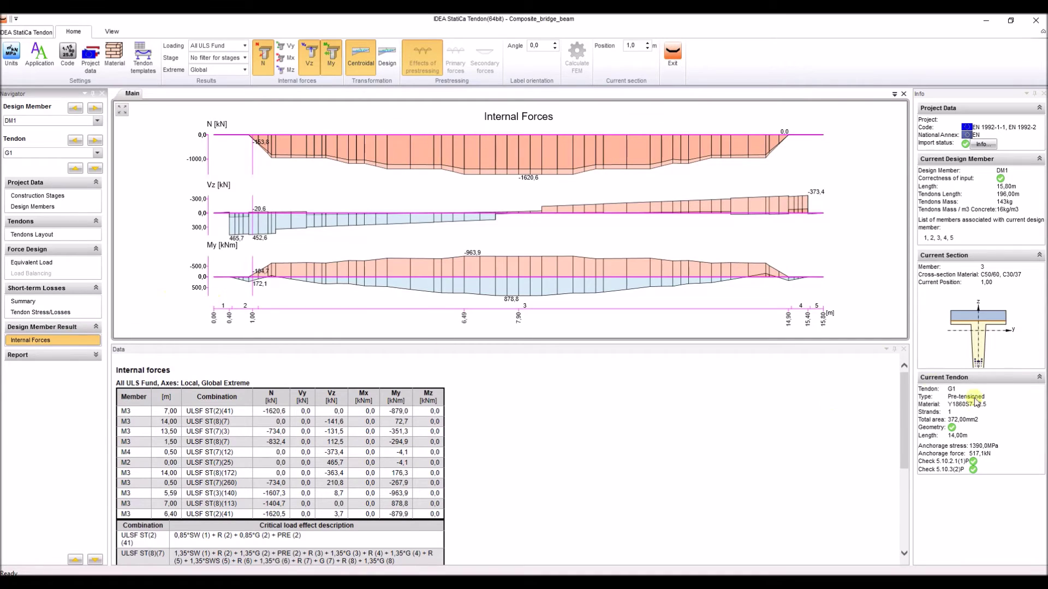
drag(904, 409, 892, 375)
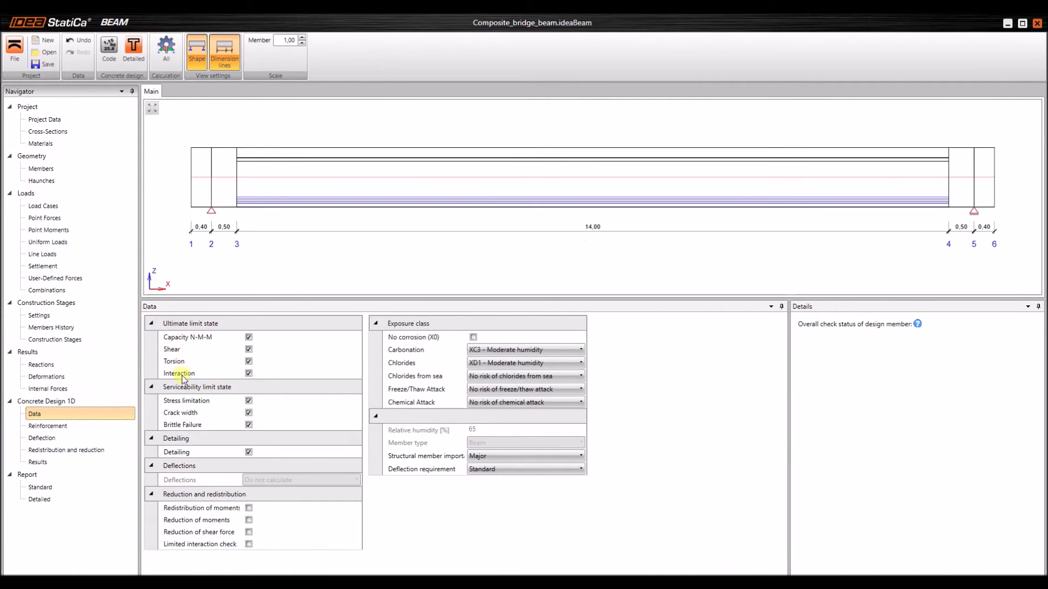
Confirm exposure classes XC3 and XD1, then display the beam's reinforcement zones.
click(573, 349)
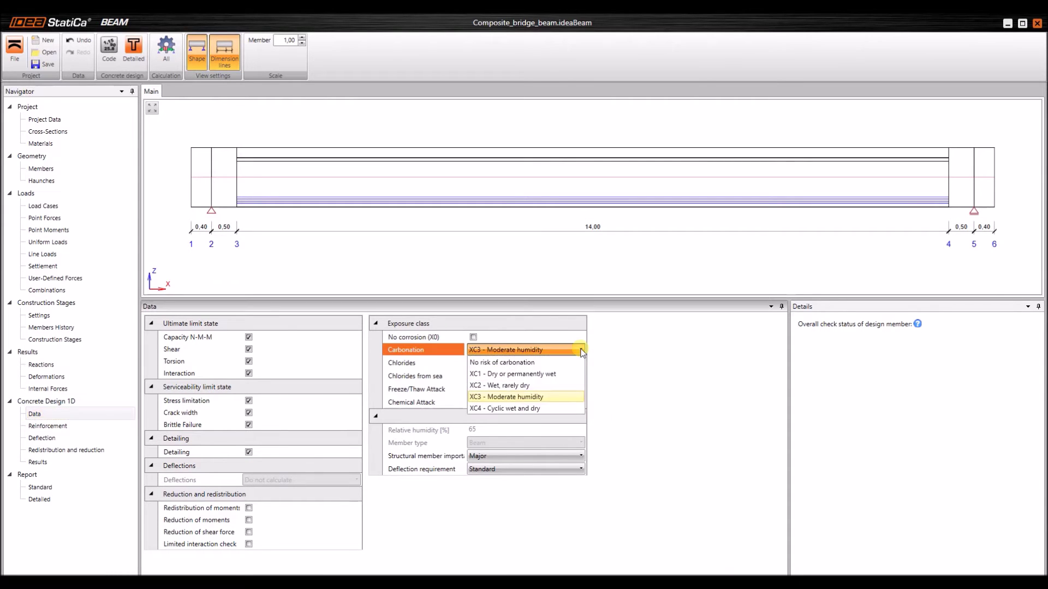
click(573, 364)
click(43, 426)
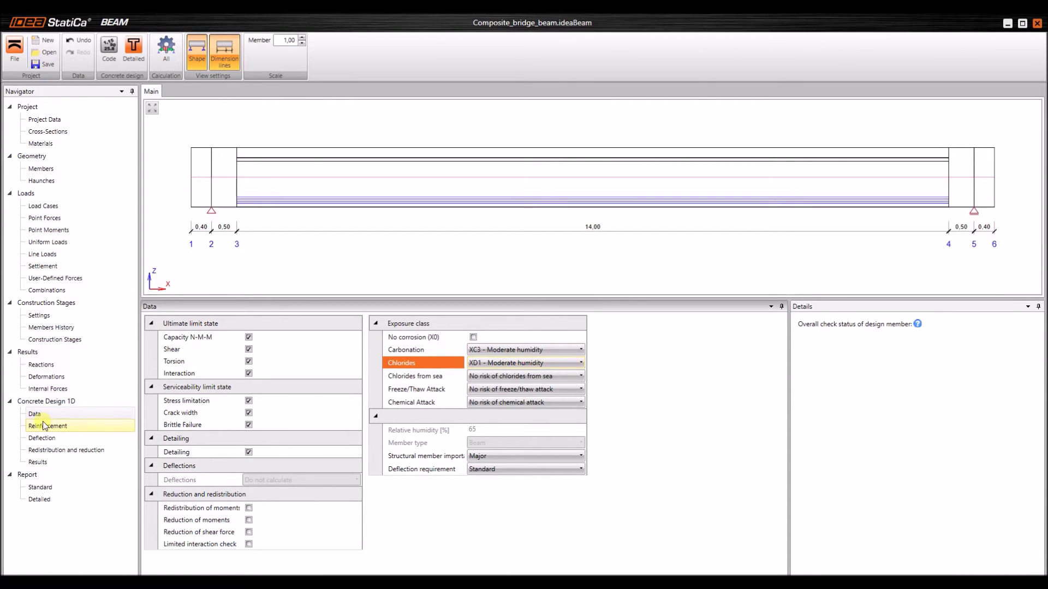
Select the middle 14 m B-B zone and split it twice into 3.50 m zones.
click(526, 223)
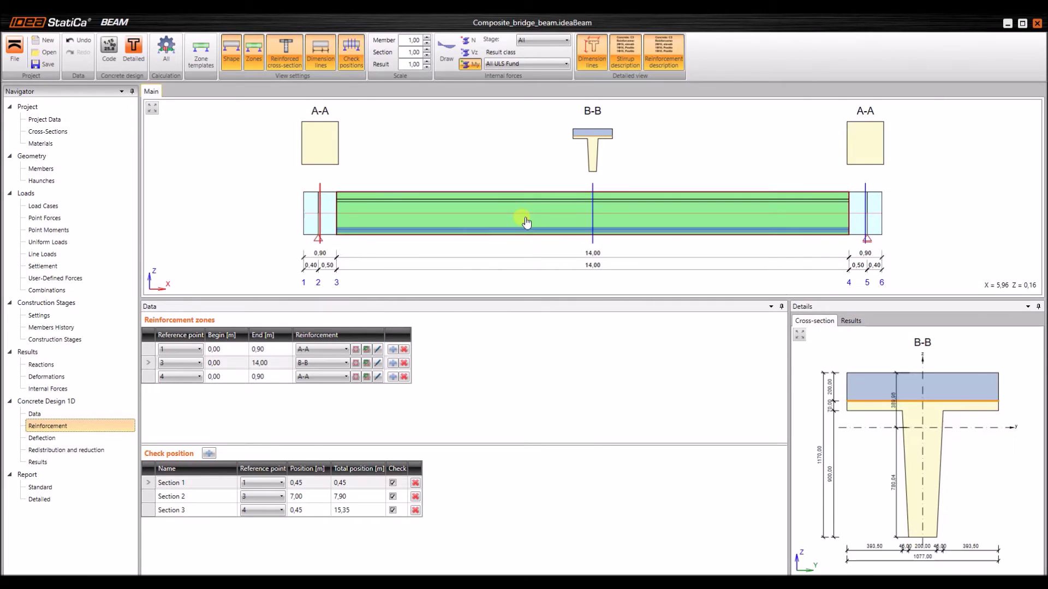
click(327, 364)
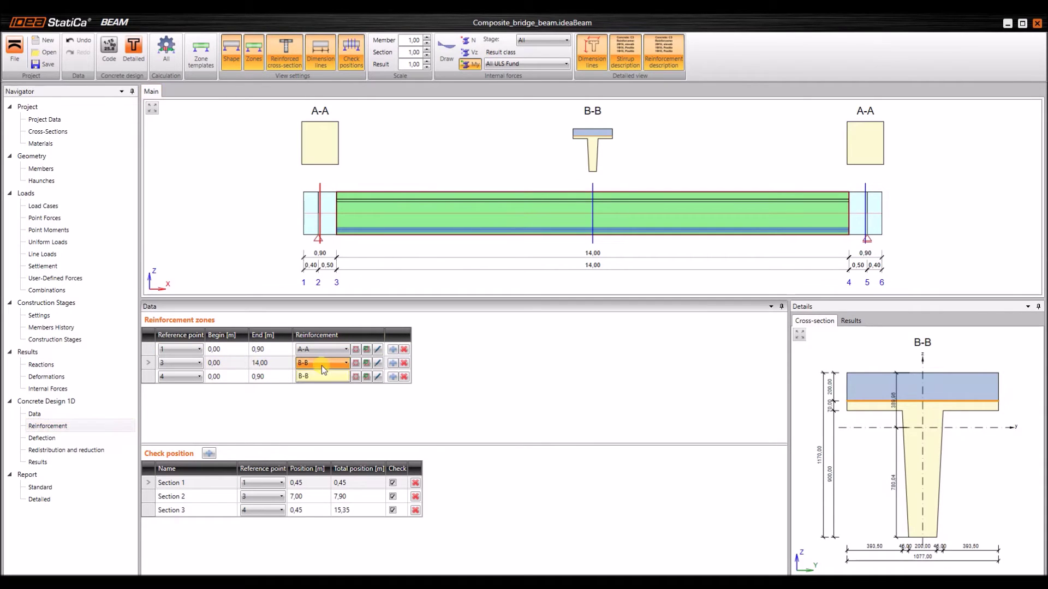
click(393, 363)
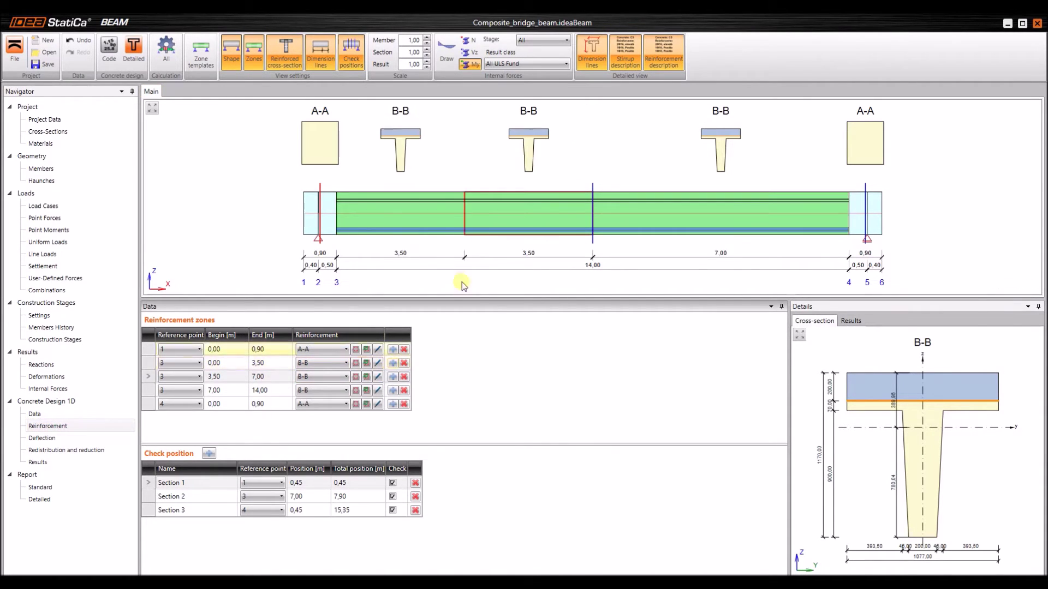
click(392, 390)
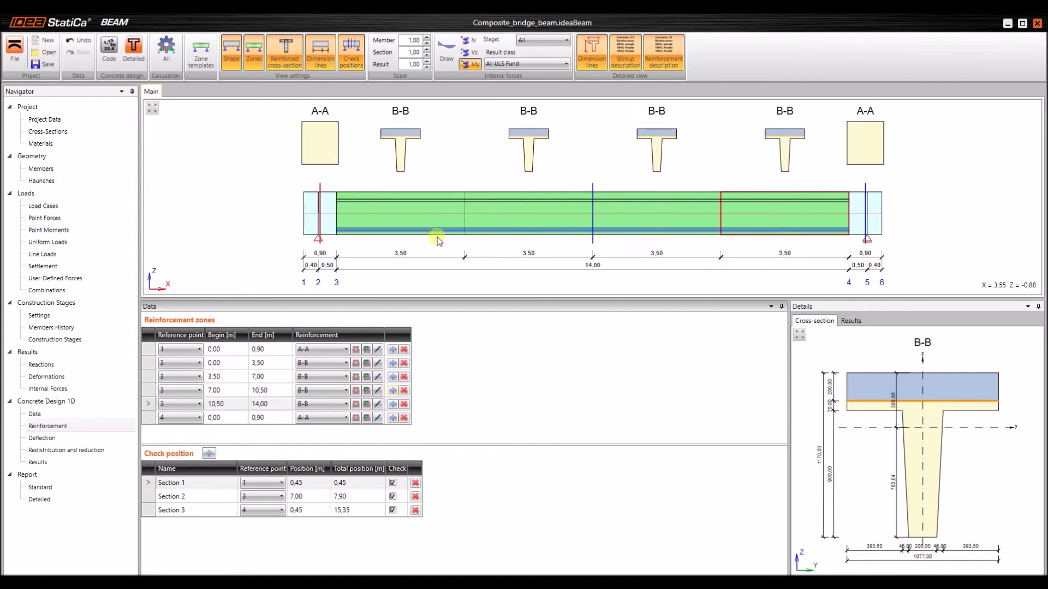
Set the B-B section's edge 1/8 cover to 10 mm.
double_click(753, 217)
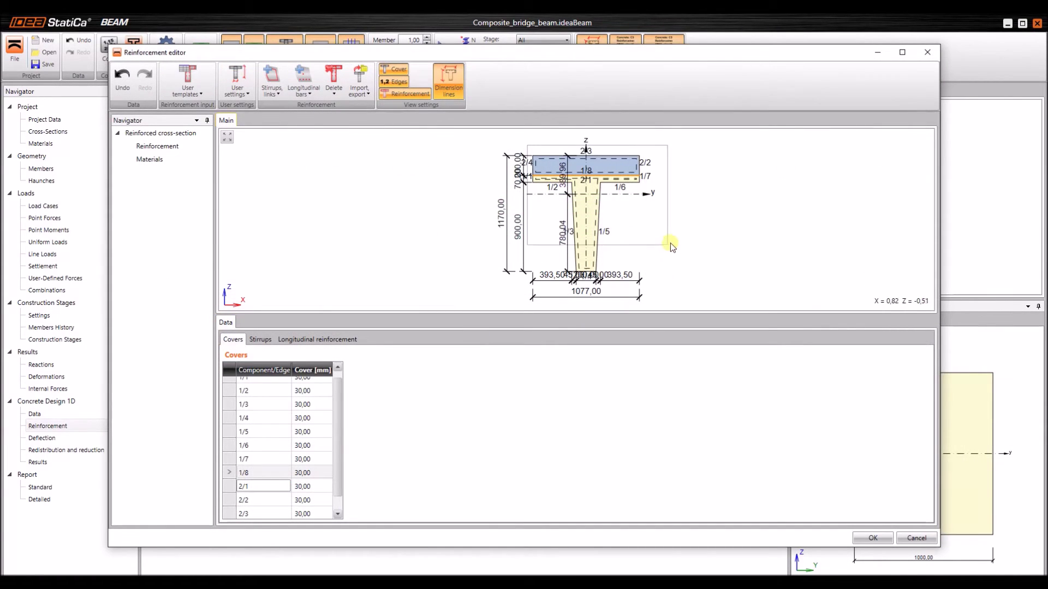
scroll(618, 213, up, 2)
scroll(540, 201, up, 2)
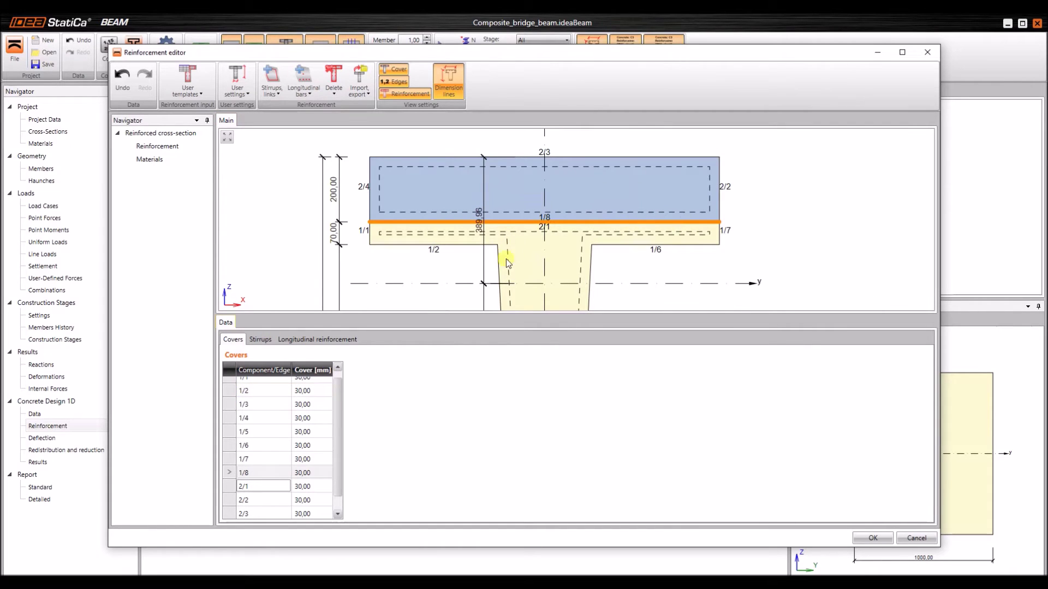
click(303, 473)
text(10)
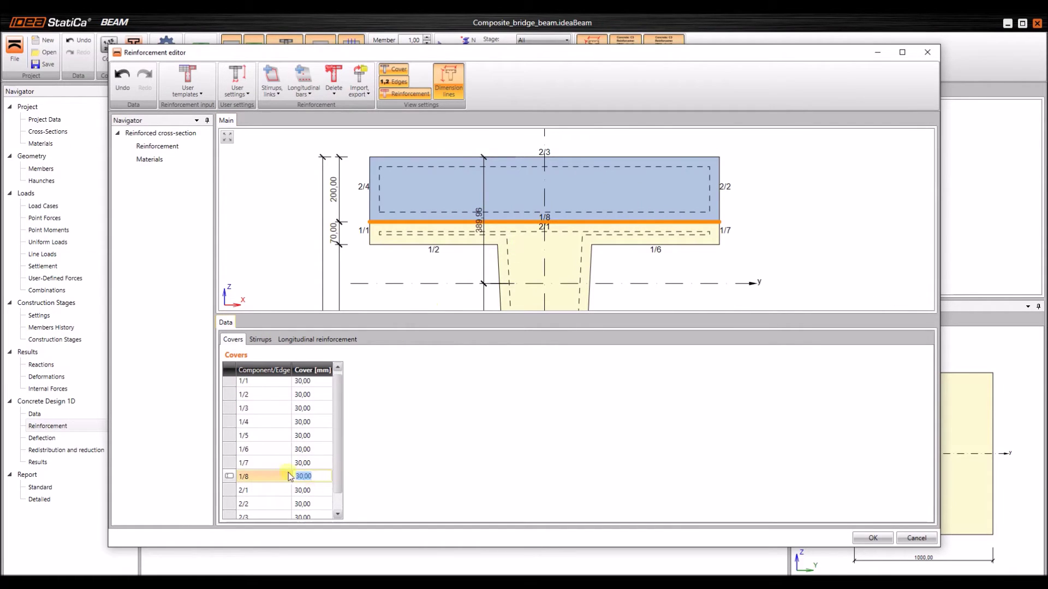
key(Return)
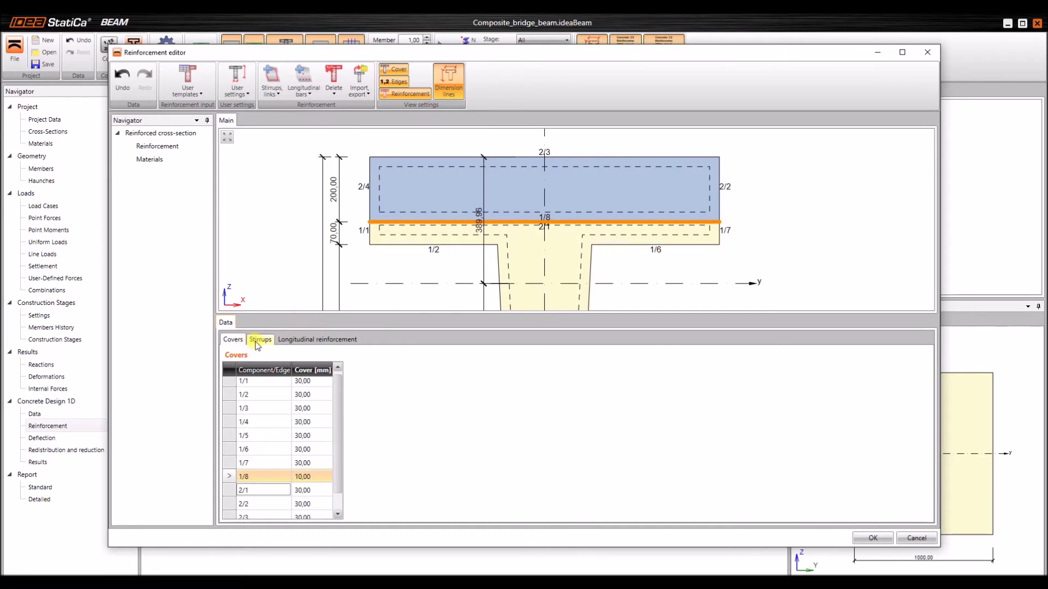
Add a closed Ø12 web stirrup at 150 mm from the picked web vertices.
click(256, 341)
click(383, 354)
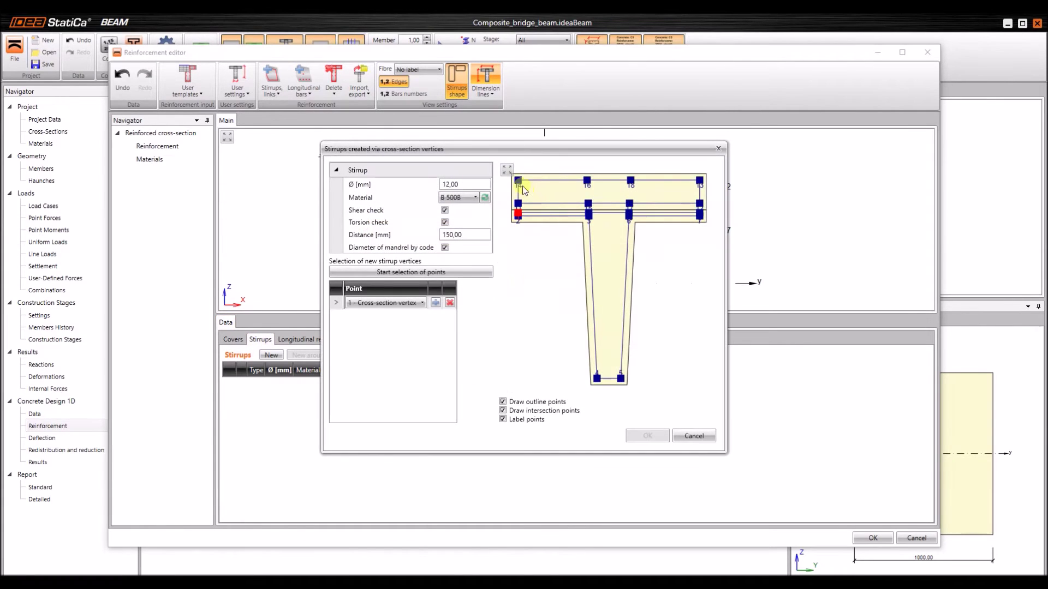
click(396, 274)
click(589, 181)
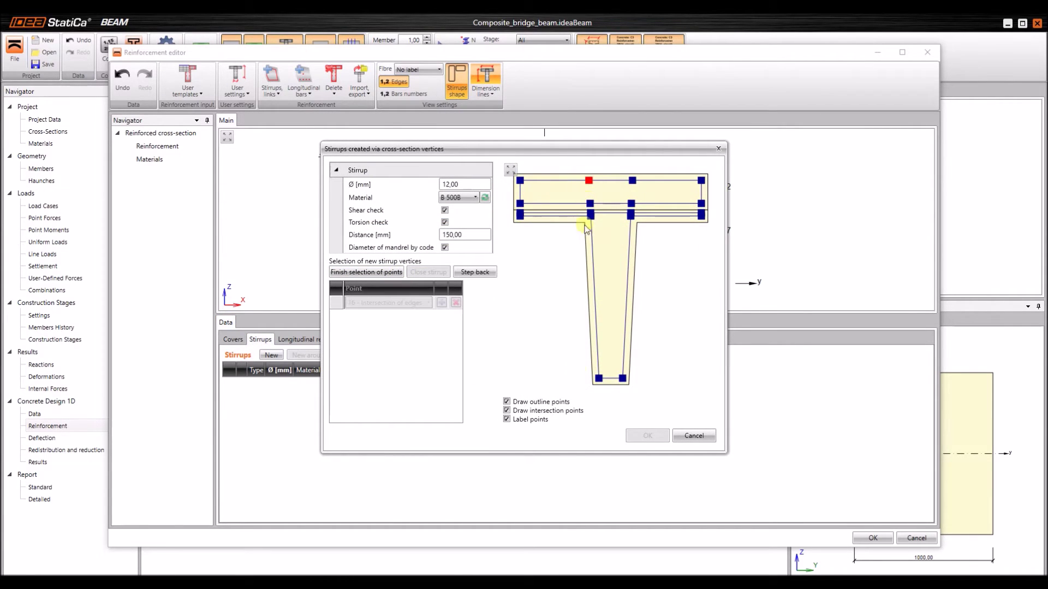
click(598, 379)
click(622, 378)
click(631, 180)
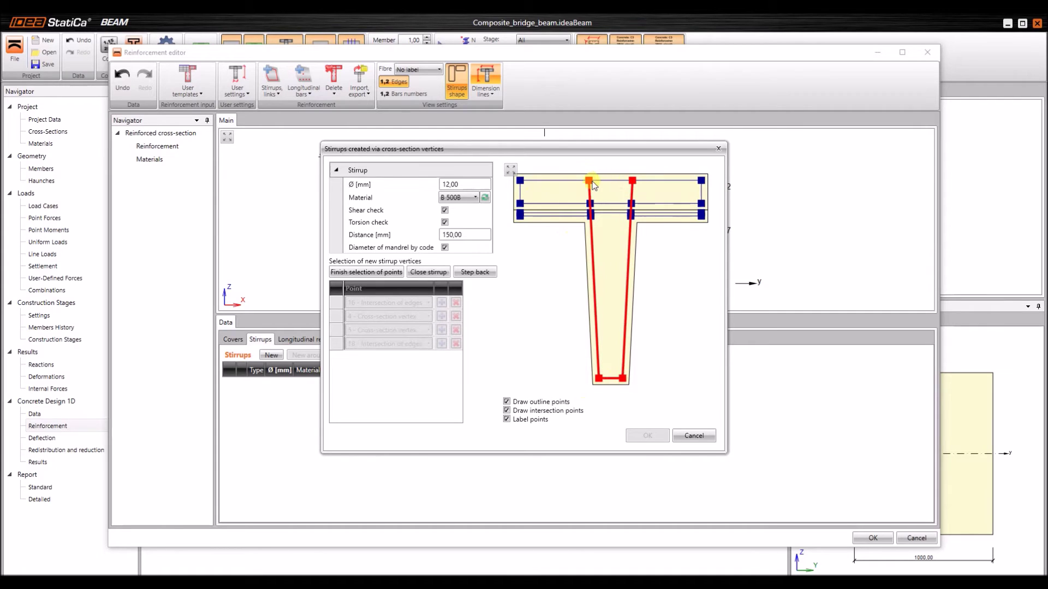
click(589, 181)
click(646, 437)
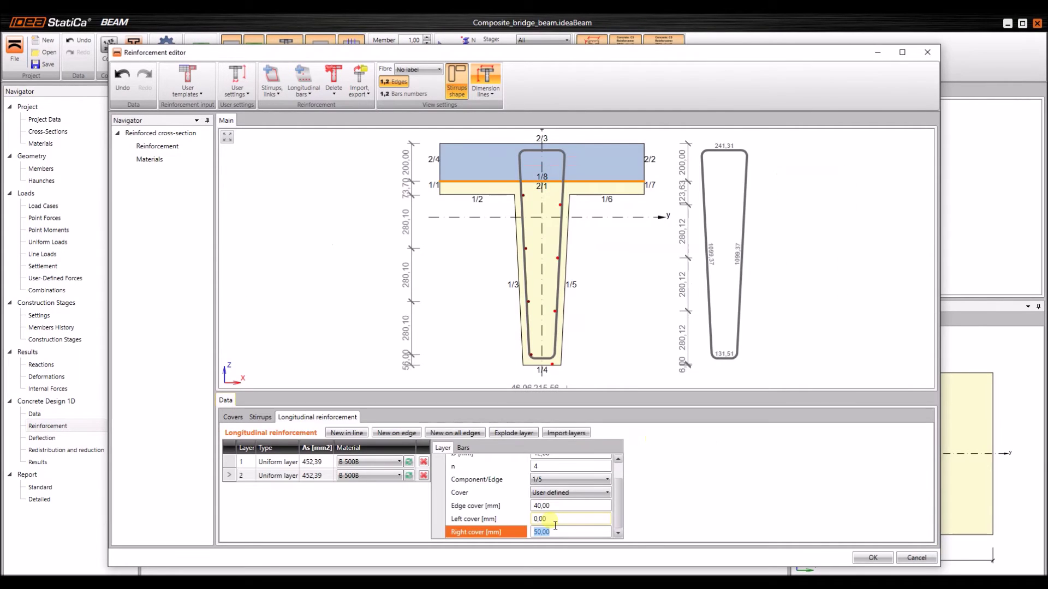
click(554, 519)
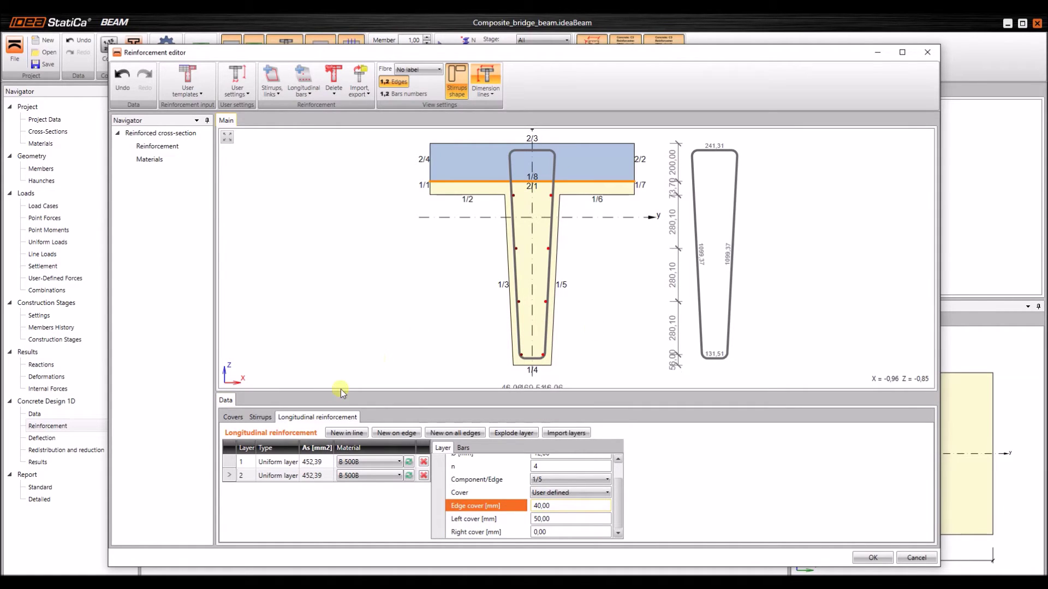
Add a six-bar layer on edge 2/3 with 45 mm edge and 60 mm side covers.
click(395, 433)
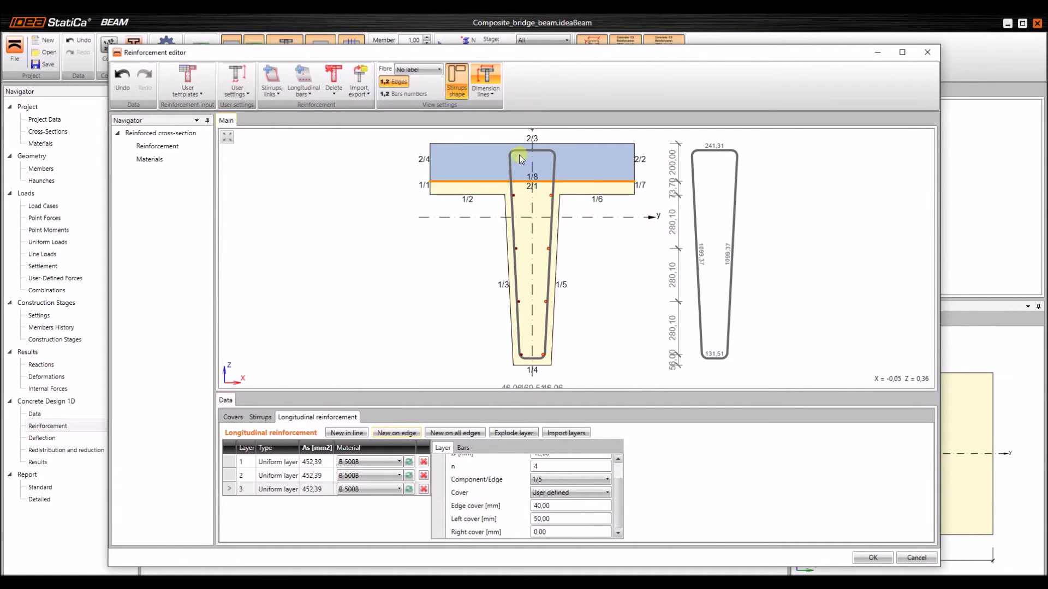
click(566, 479)
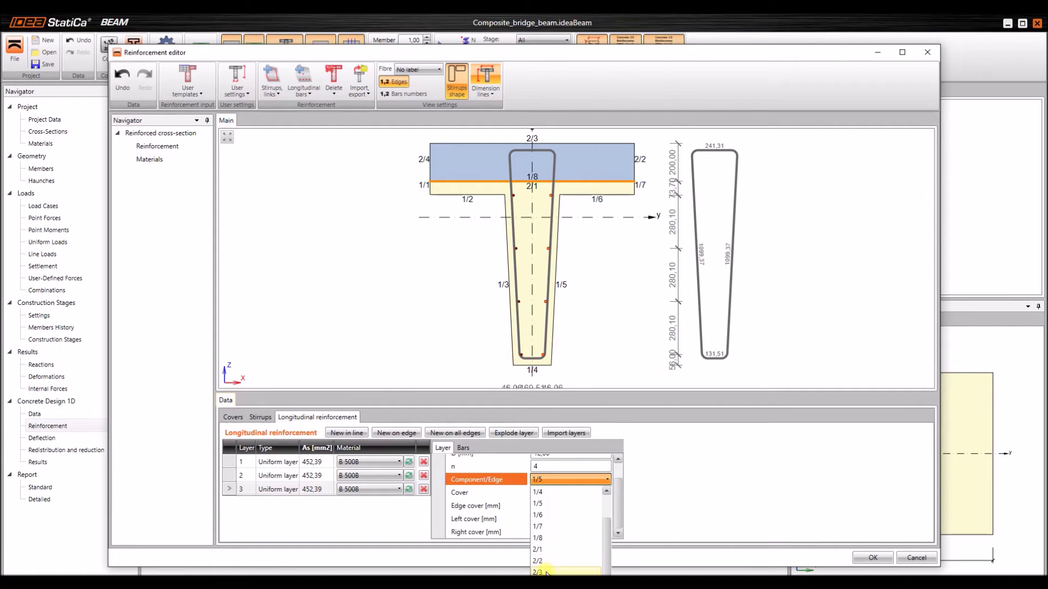
click(550, 547)
click(542, 506)
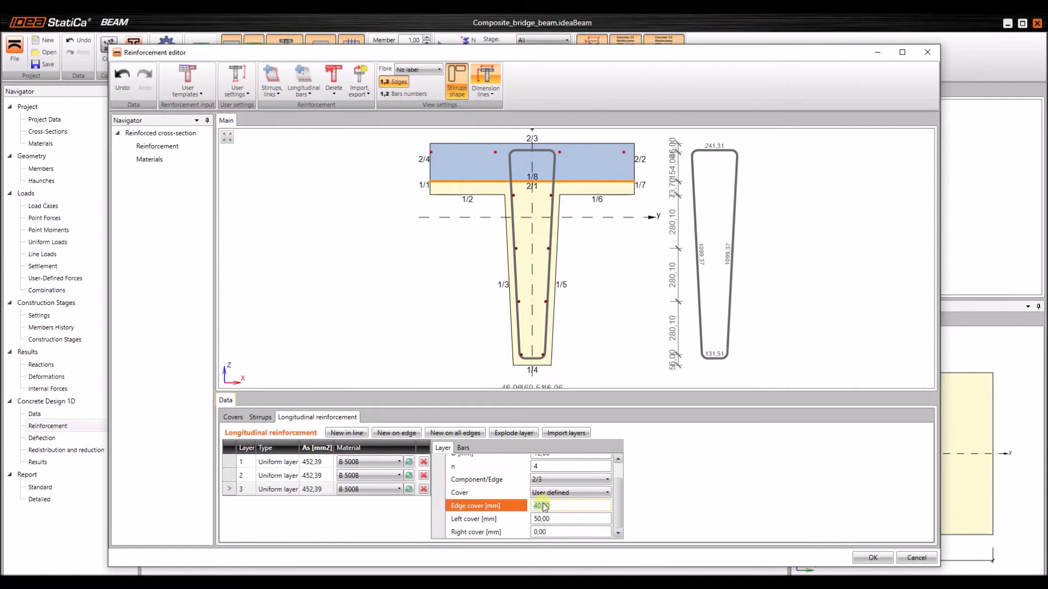
text(45)
key(Tab)
text(60)
key(Tab)
text(60)
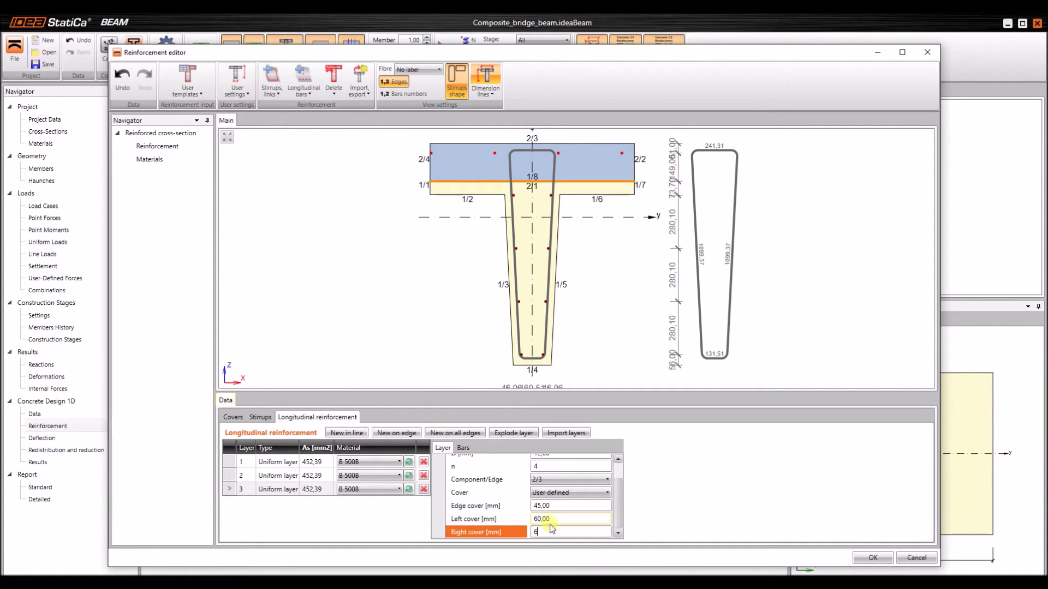
click(566, 521)
scroll(565, 521, up, 3)
click(545, 489)
text(6)
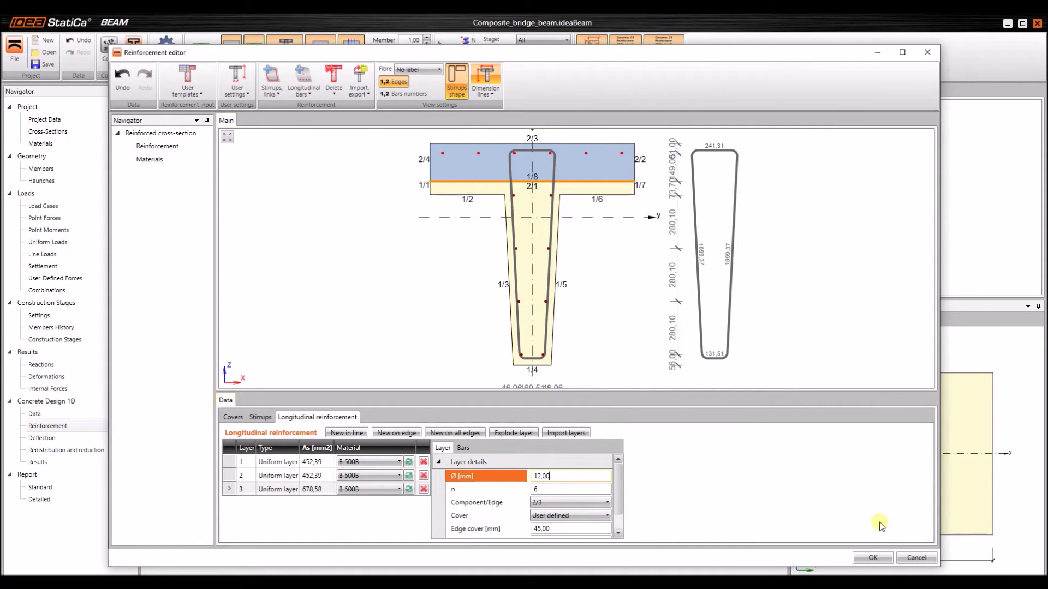
click(261, 418)
Add an open slab stirrup with end vertices at Y −260 and 260 mm, and accept.
click(271, 432)
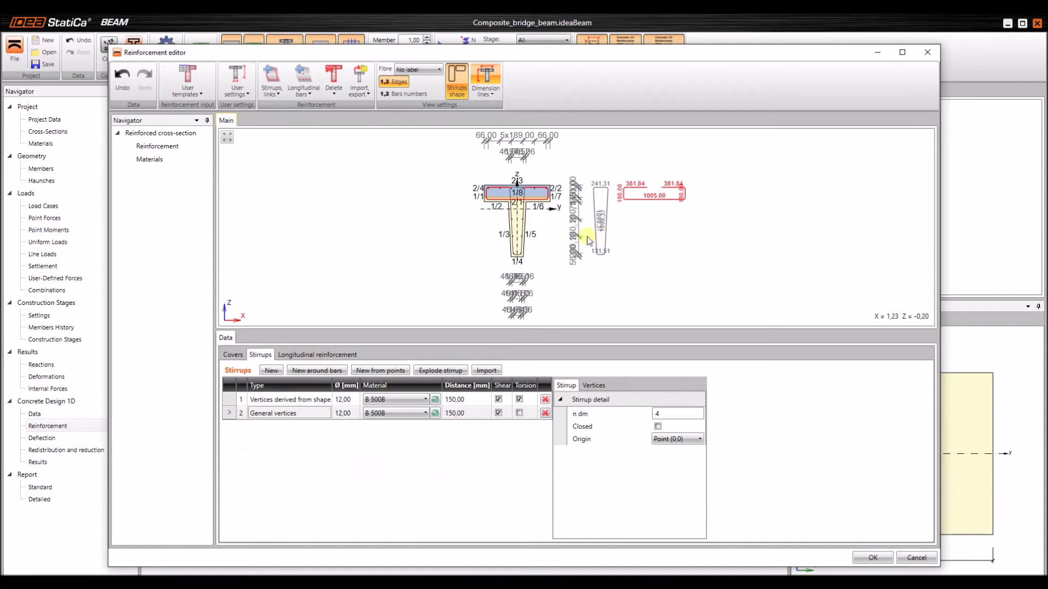
scroll(479, 175, up, 3)
click(593, 385)
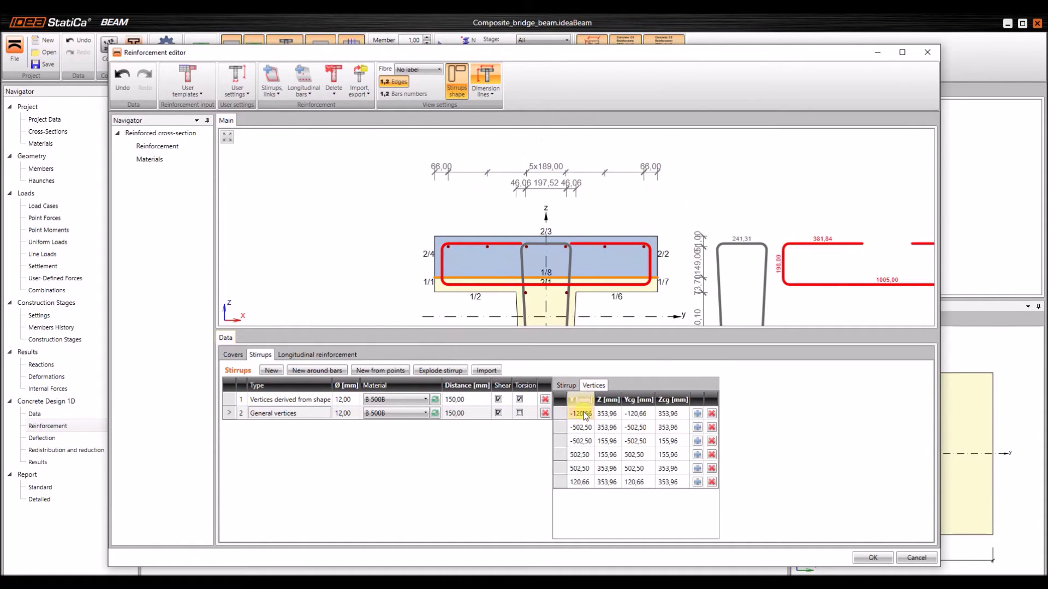
click(584, 415)
double_click(589, 415)
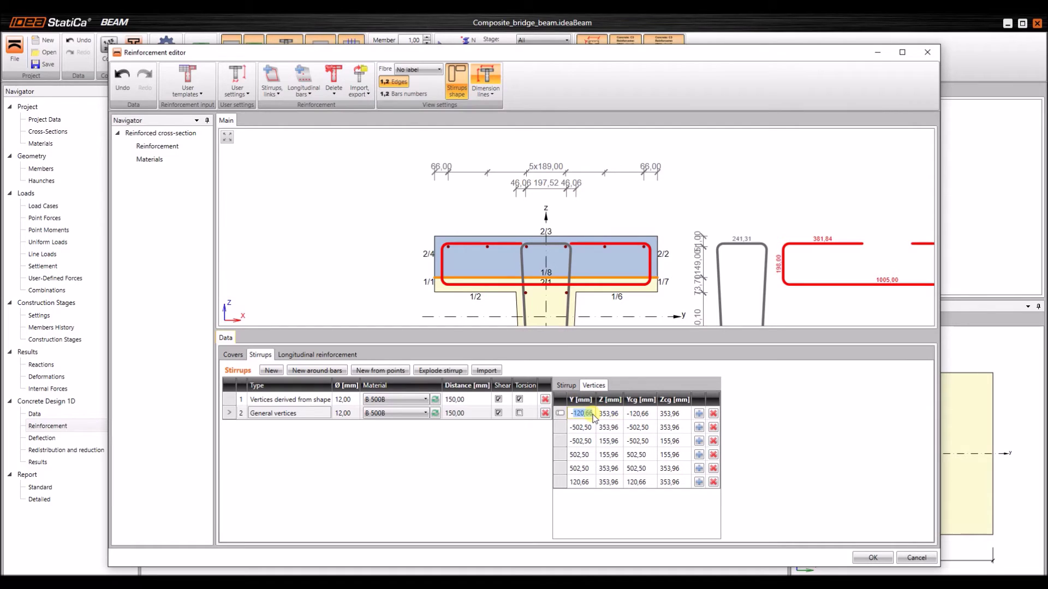
text(-260)
key(Return)
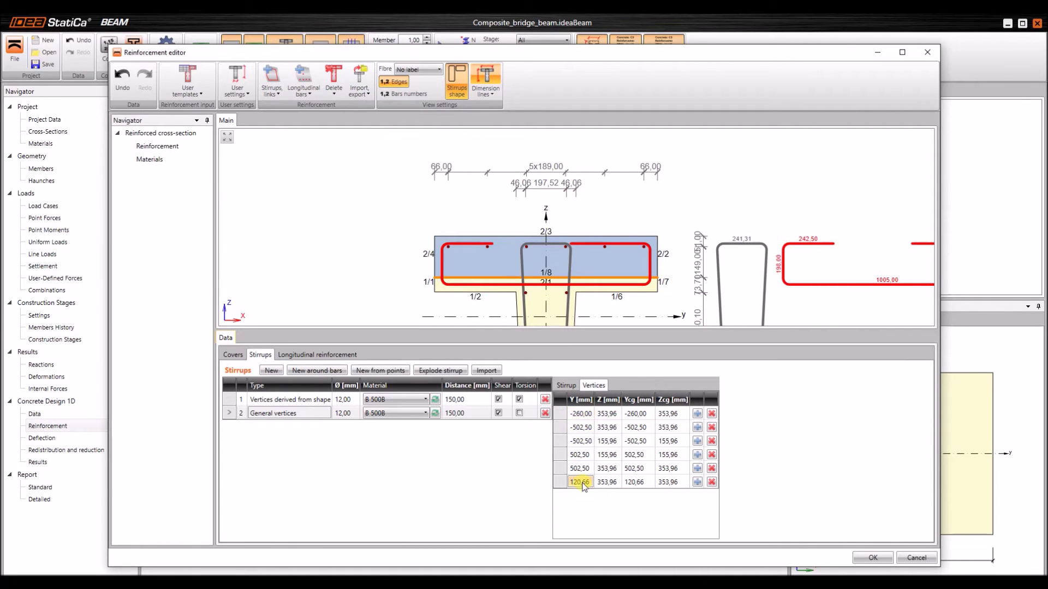
text(260)
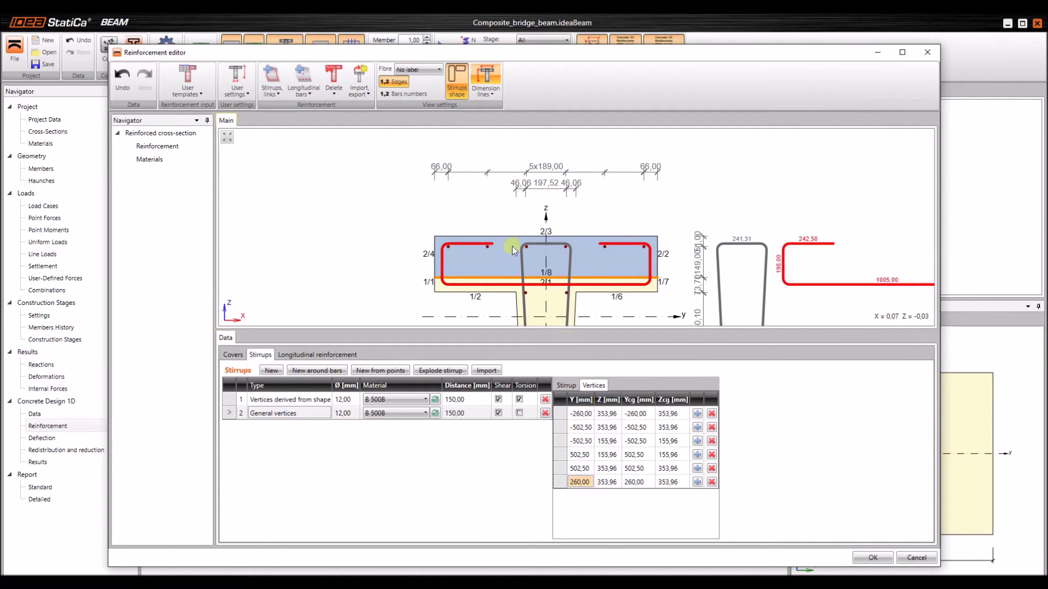
key(Return)
click(870, 558)
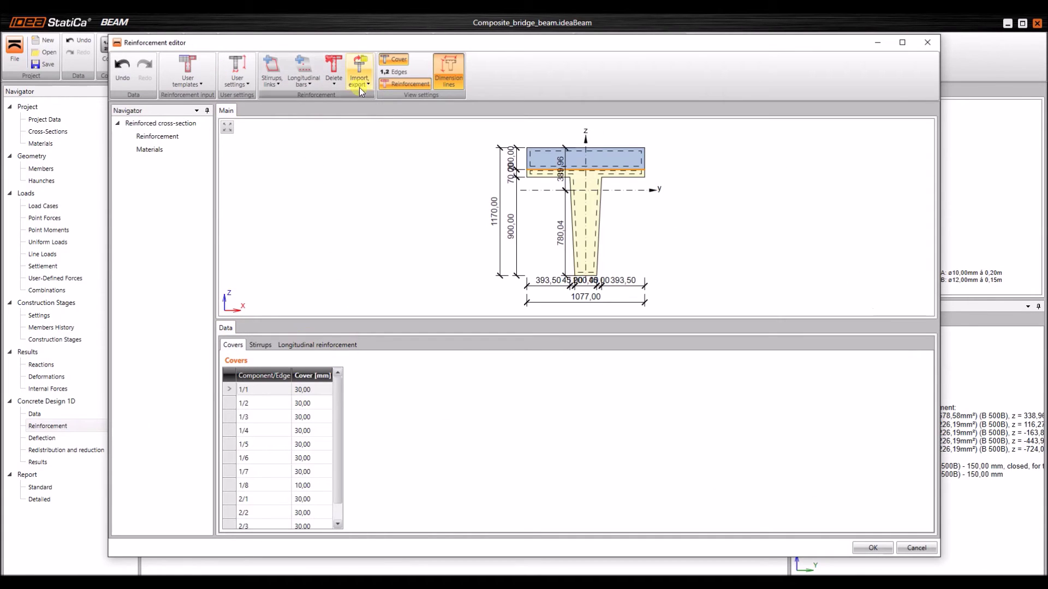
Import the reinforcement from the Reinf.nav file into the section.
click(360, 87)
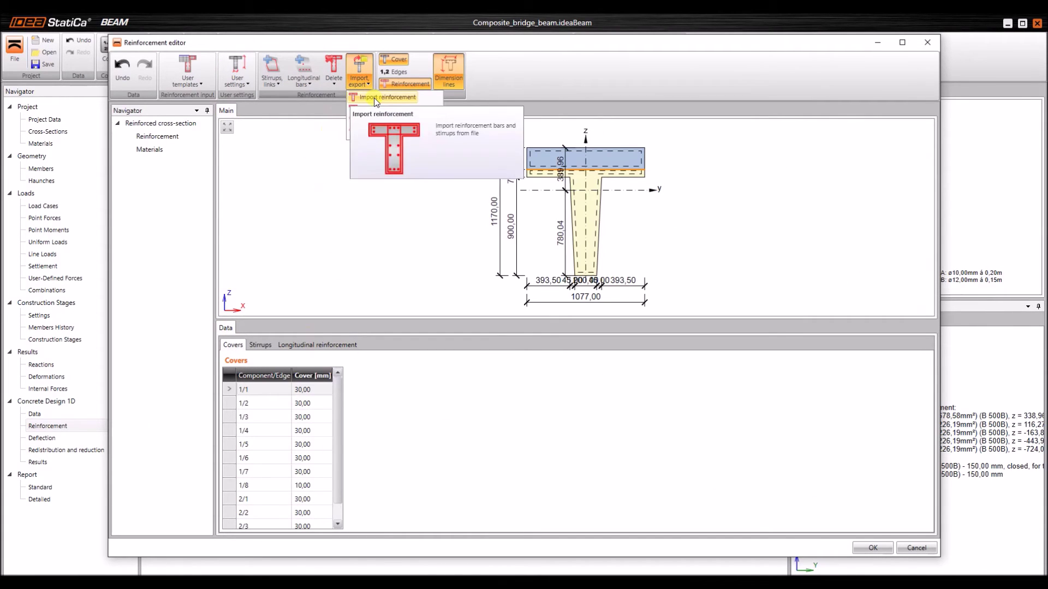
click(375, 102)
click(265, 127)
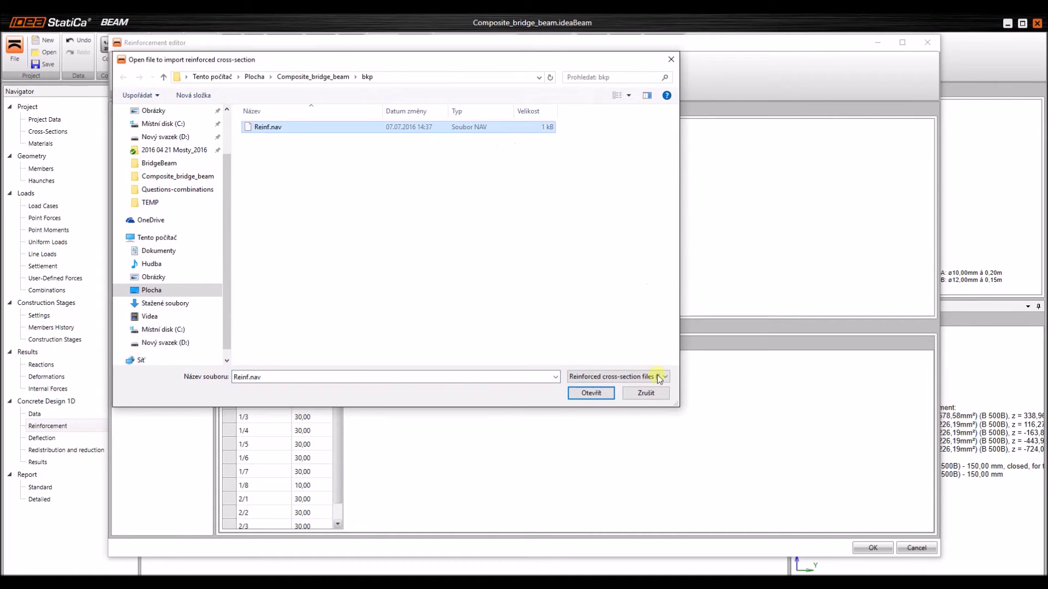
click(593, 392)
scroll(593, 211, up, 1)
scroll(596, 211, down, 1)
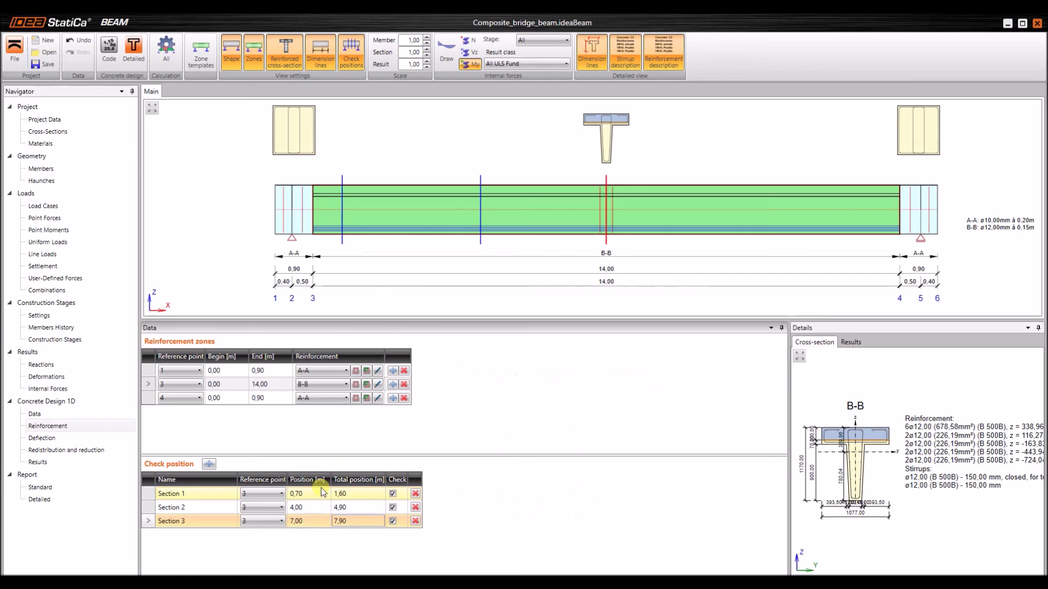
click(320, 521)
text(9)
Set Section 3 to 6,99 m and add a Section 4 check position at 10,00 m.
key(Return)
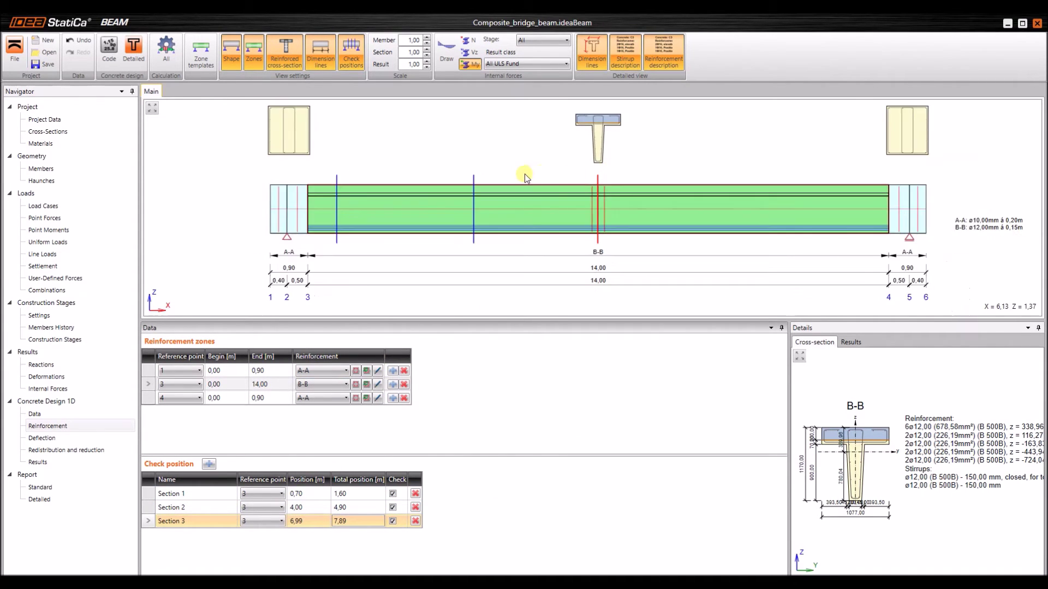
scroll(697, 168, down, 1)
scroll(584, 218, down, 1)
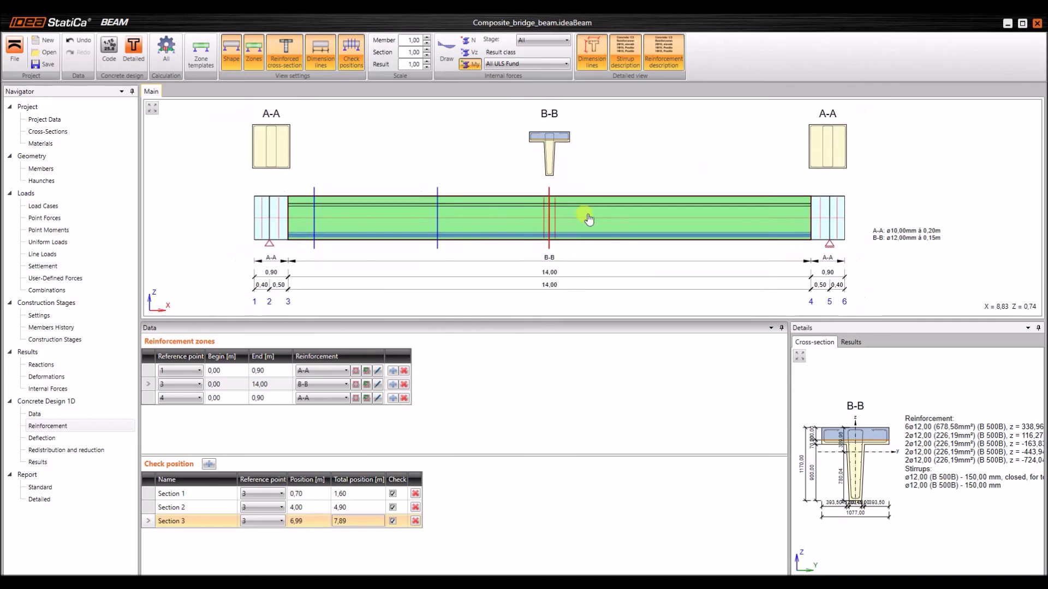
click(208, 465)
click(323, 534)
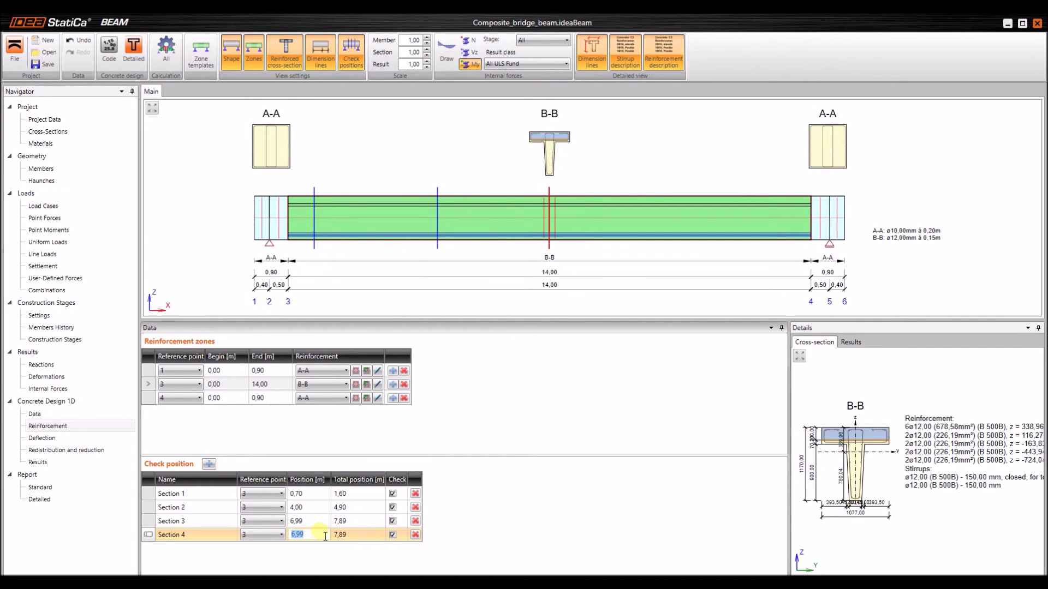
text(10)
key(Return)
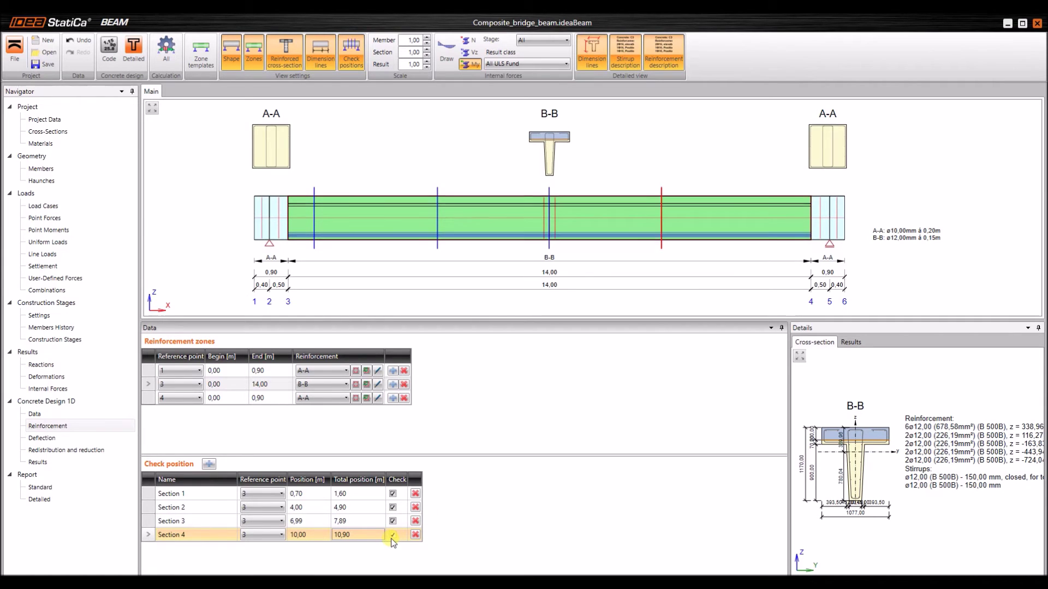
click(415, 536)
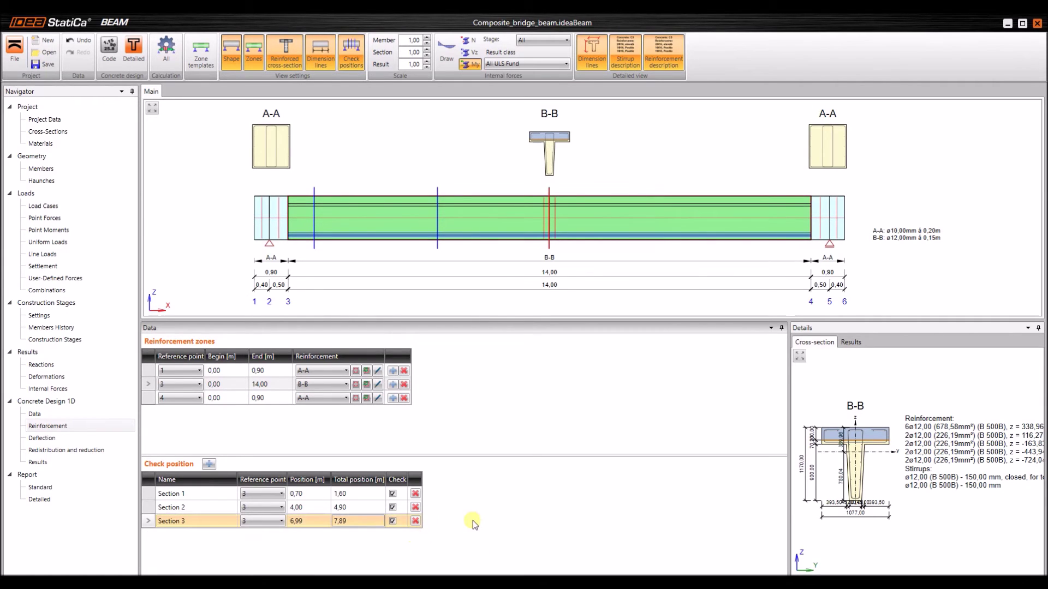
Send the beam to RCS with Detailed and calculate all four sections.
click(136, 47)
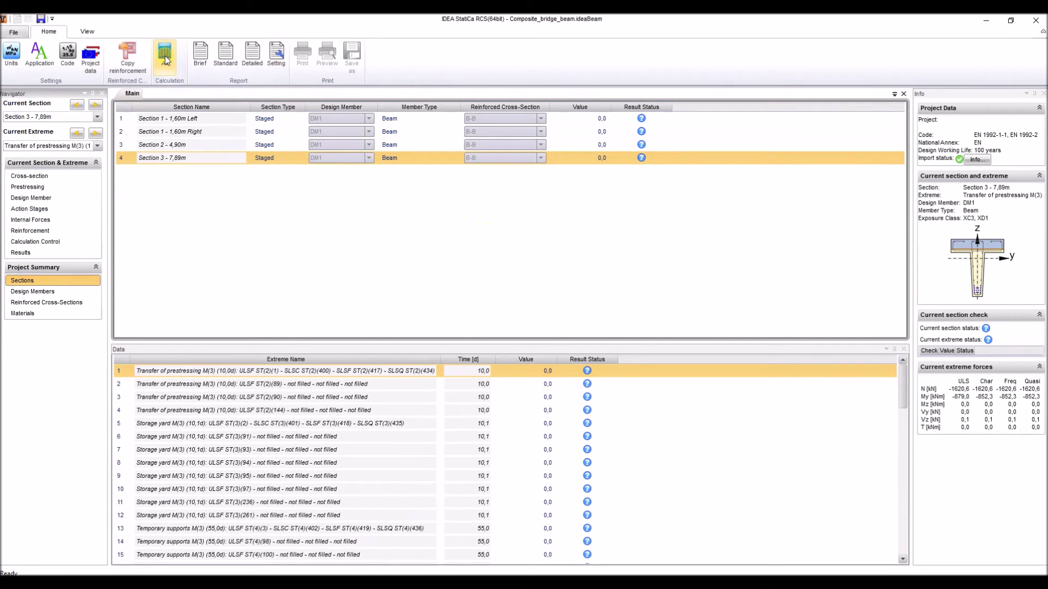
click(165, 59)
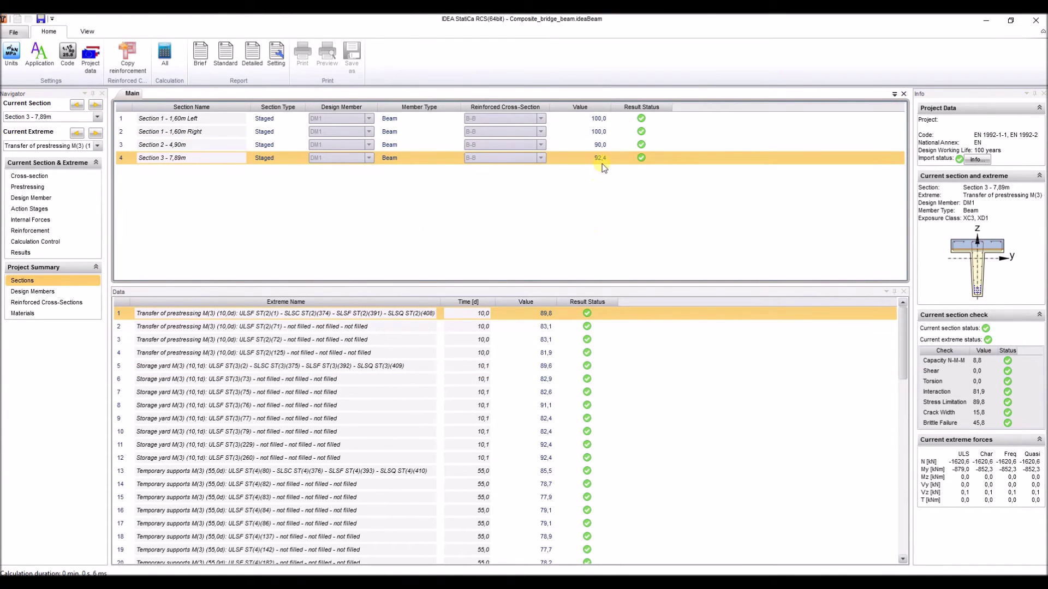
Enable the Response N-M-M check and display the Section 3 results.
click(45, 241)
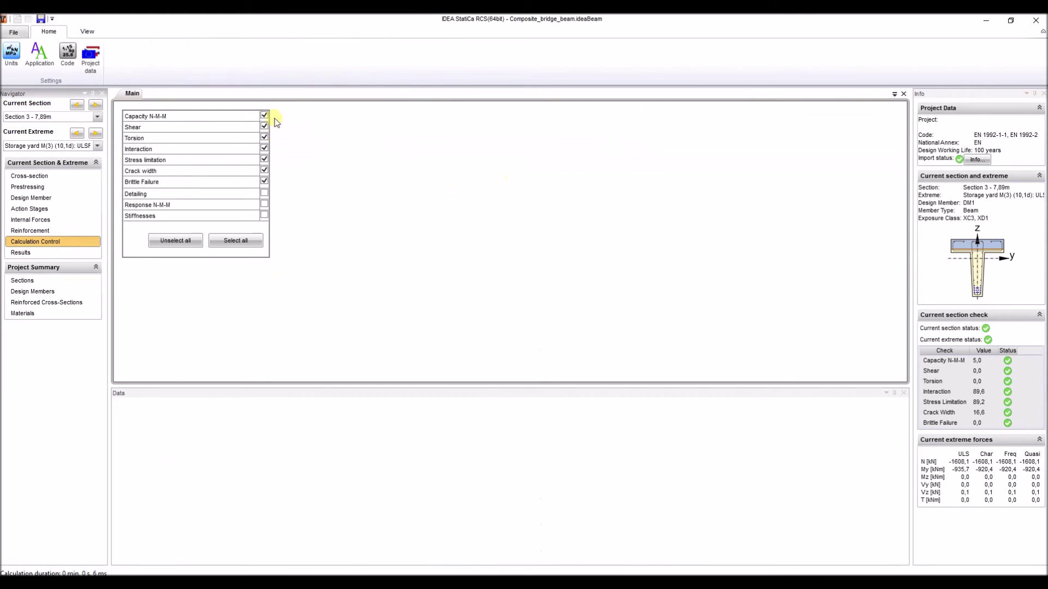
click(264, 205)
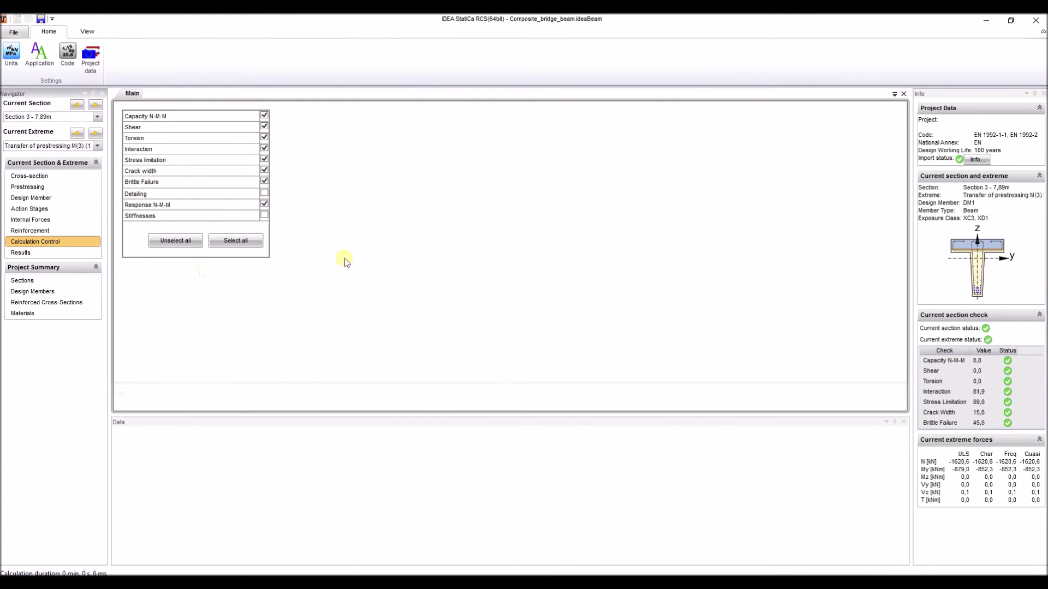
click(27, 254)
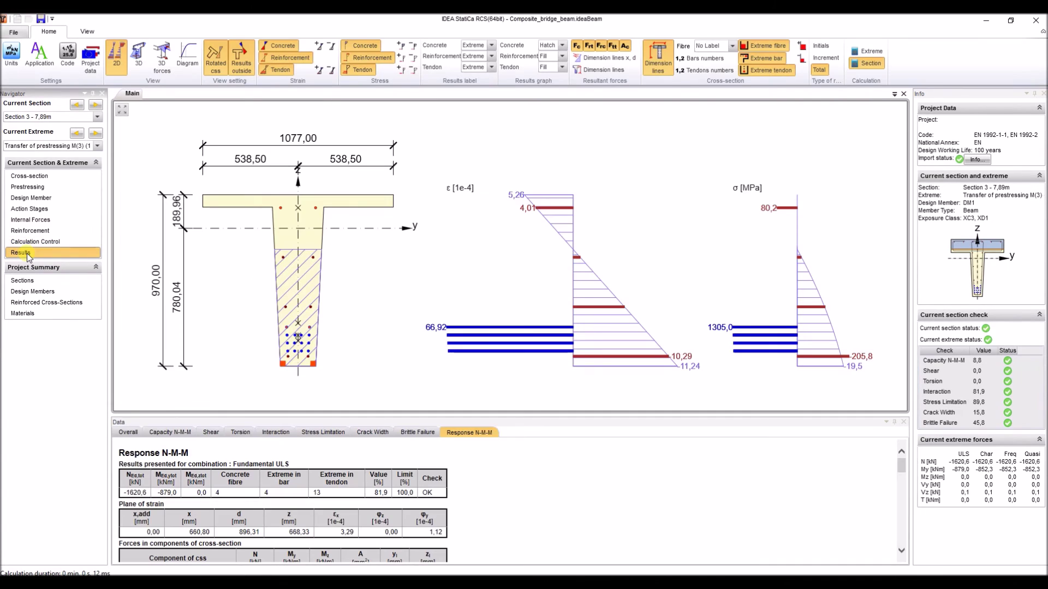
Show Section 3 stress-strain diagrams in 3D for the end of design working life extreme.
click(84, 147)
click(62, 202)
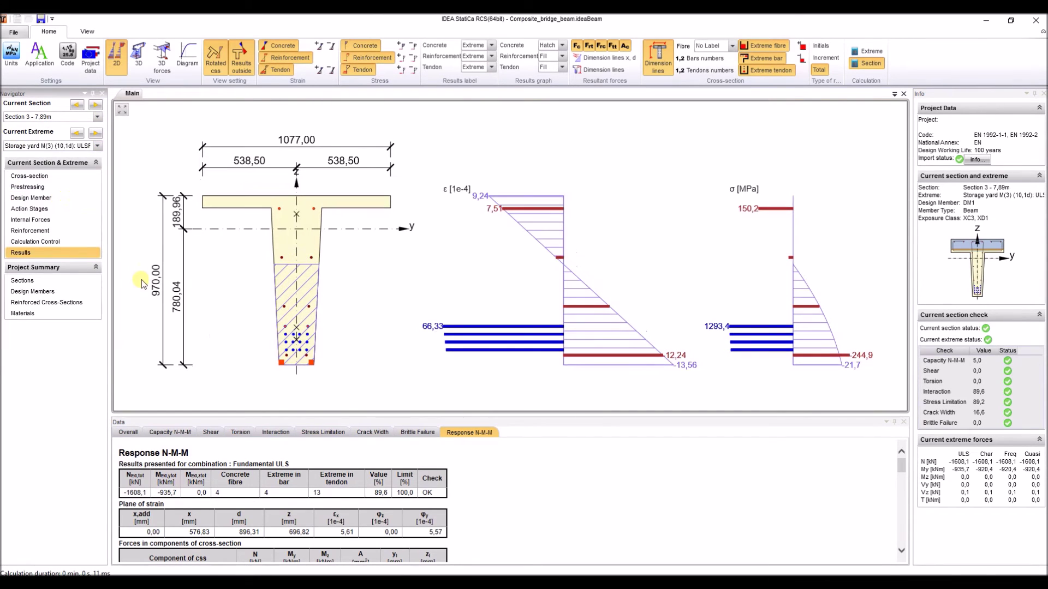
click(97, 147)
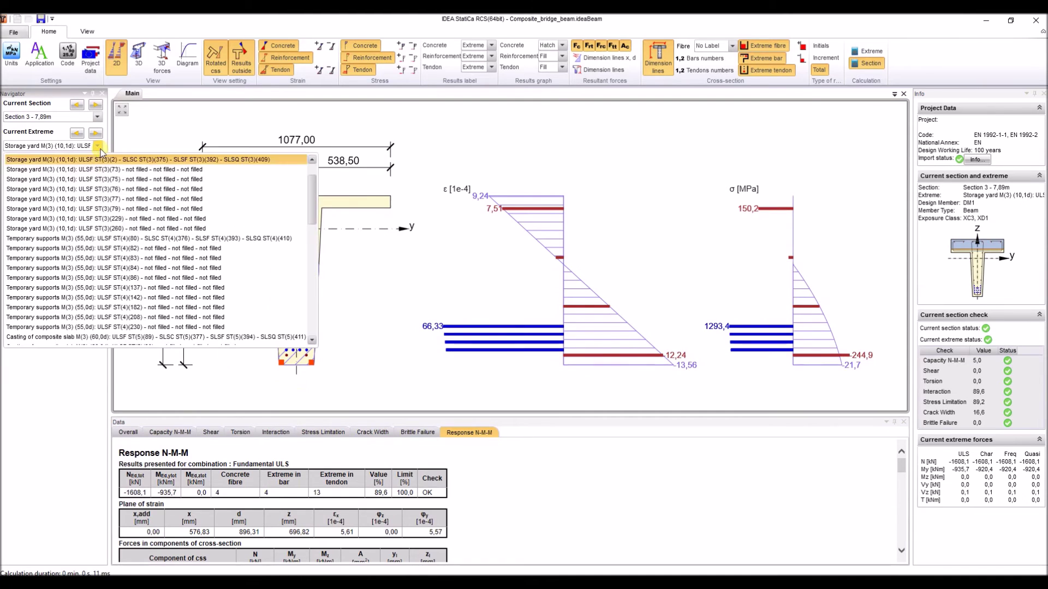
click(115, 238)
click(138, 56)
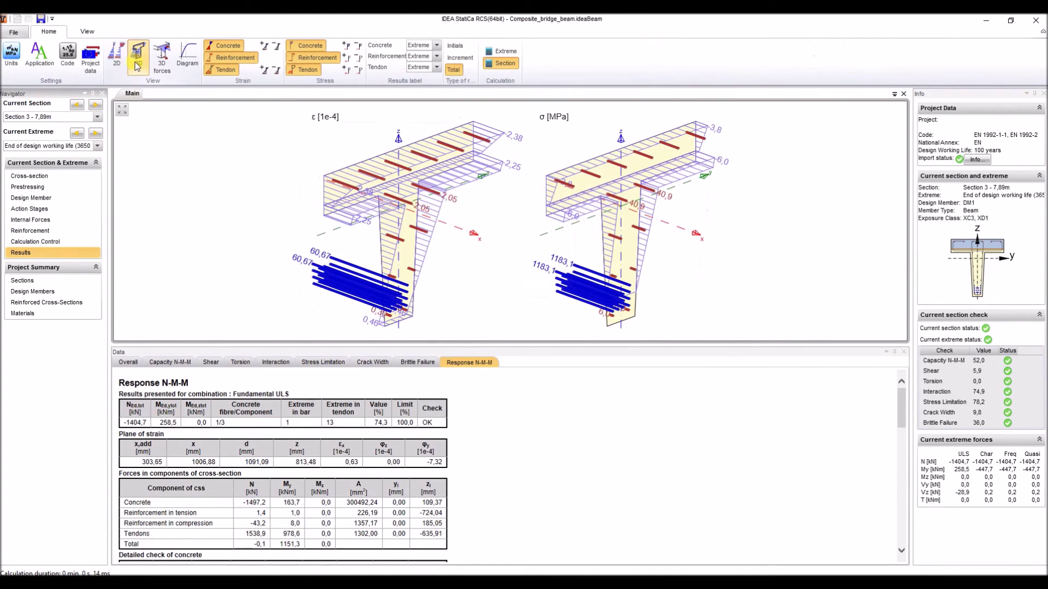
drag(694, 344, 692, 396)
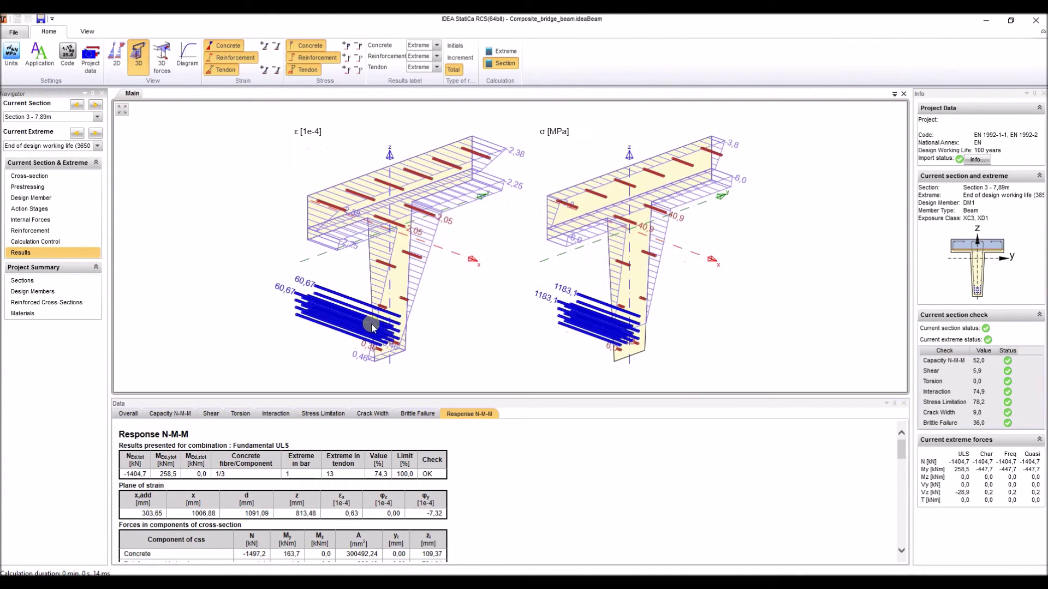
click(187, 57)
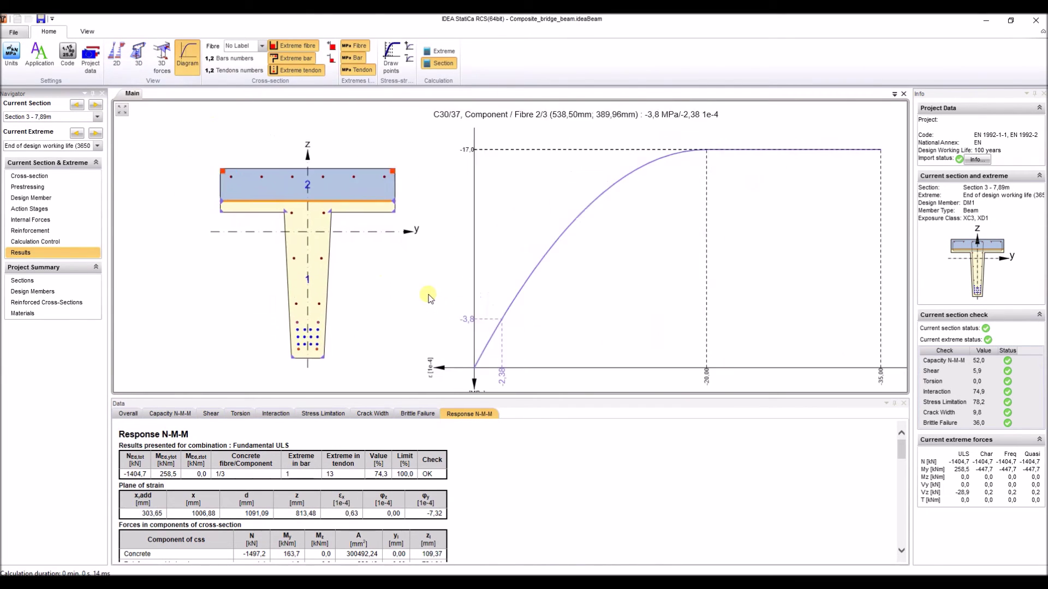
Inspect curves for Tendon 10, Bar 10, fibre 2/3, a lower bar and Tendon 1, then return to 2D.
click(339, 334)
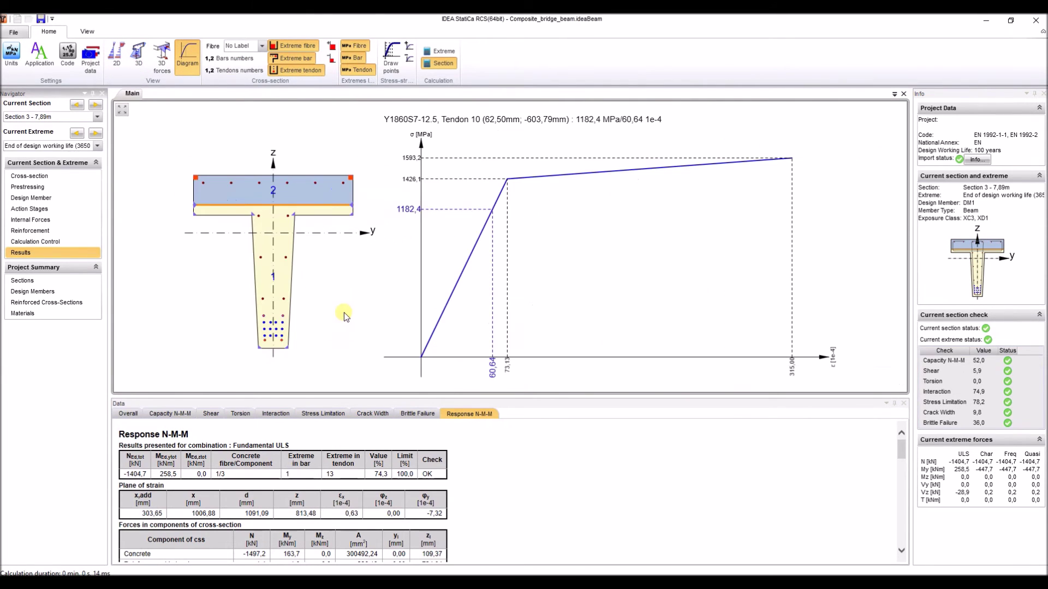
scroll(328, 329, up, 2)
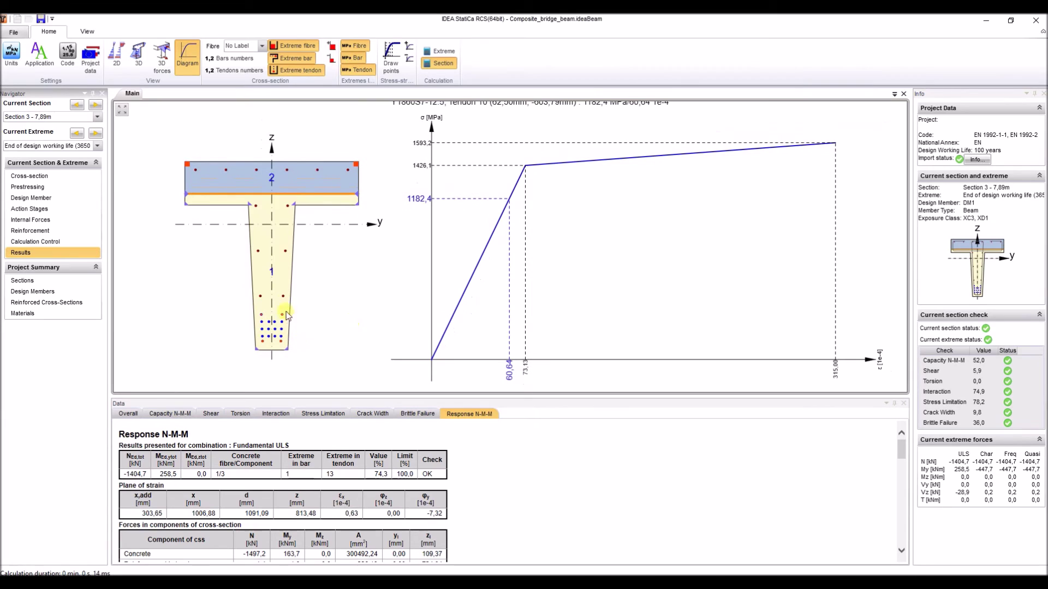
click(319, 172)
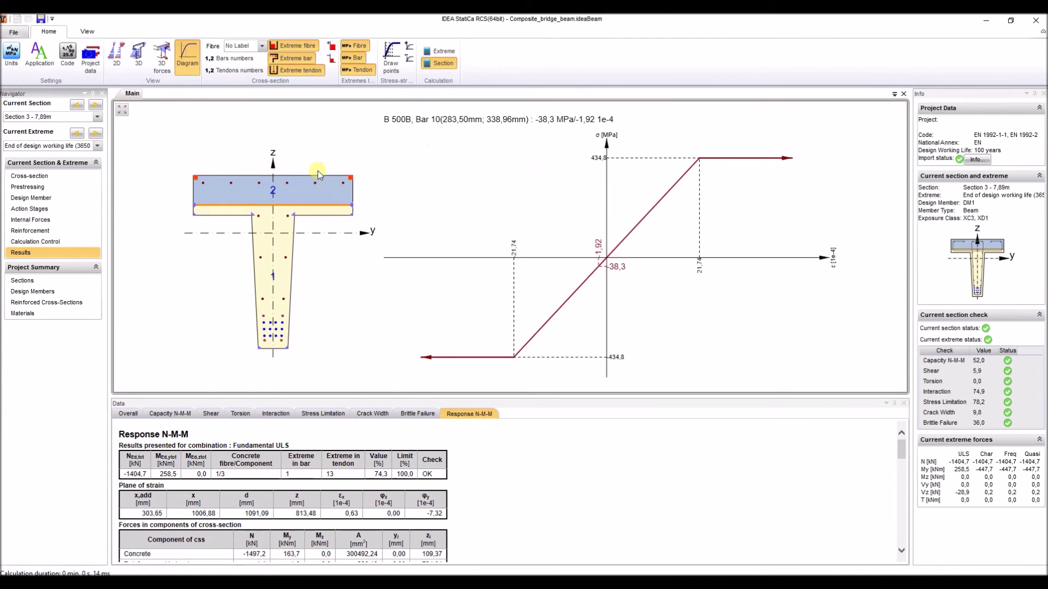
click(351, 179)
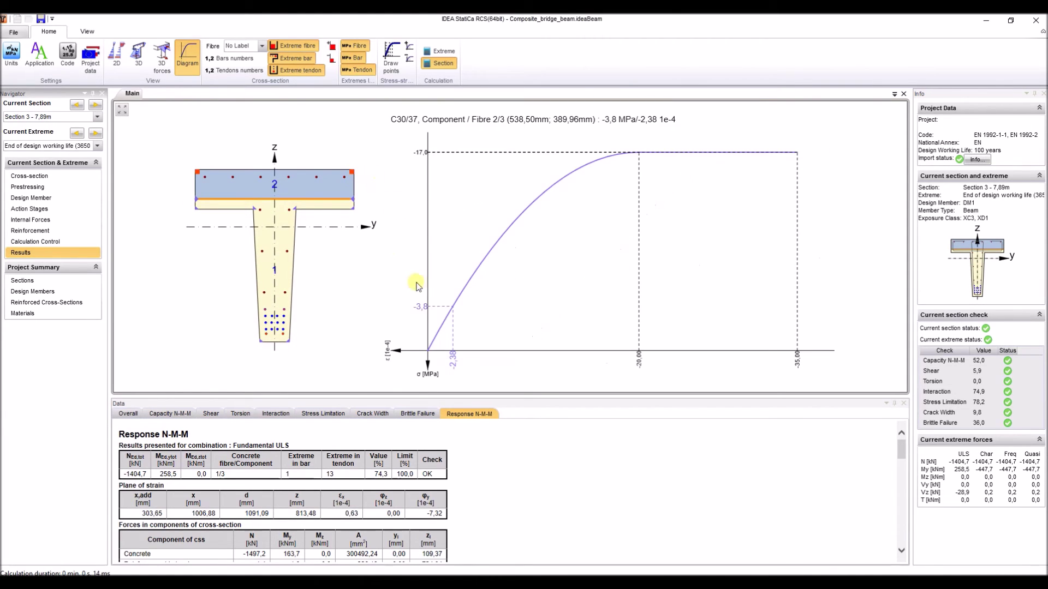
click(281, 335)
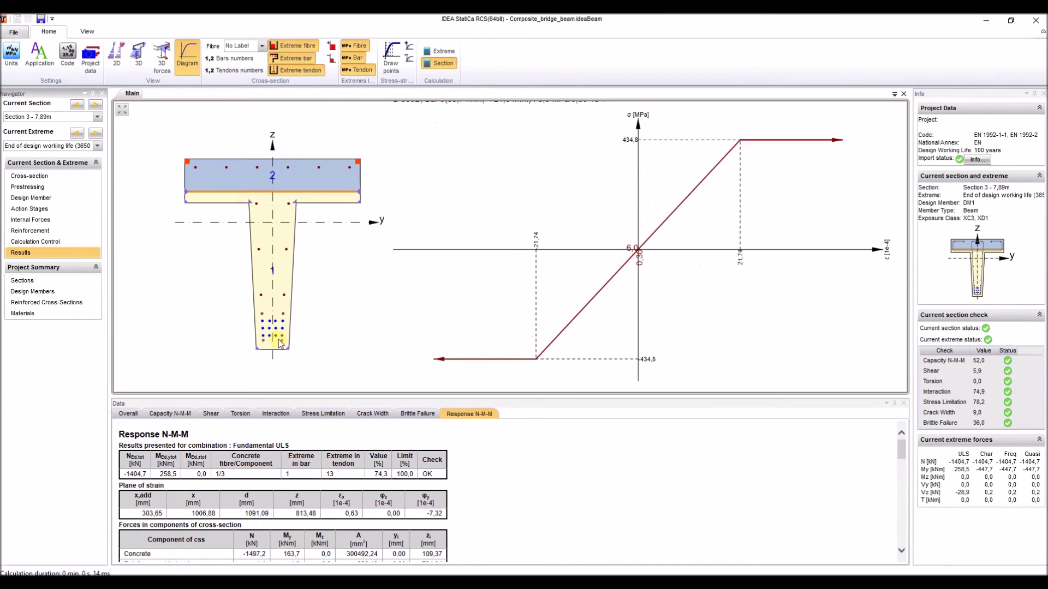
click(263, 336)
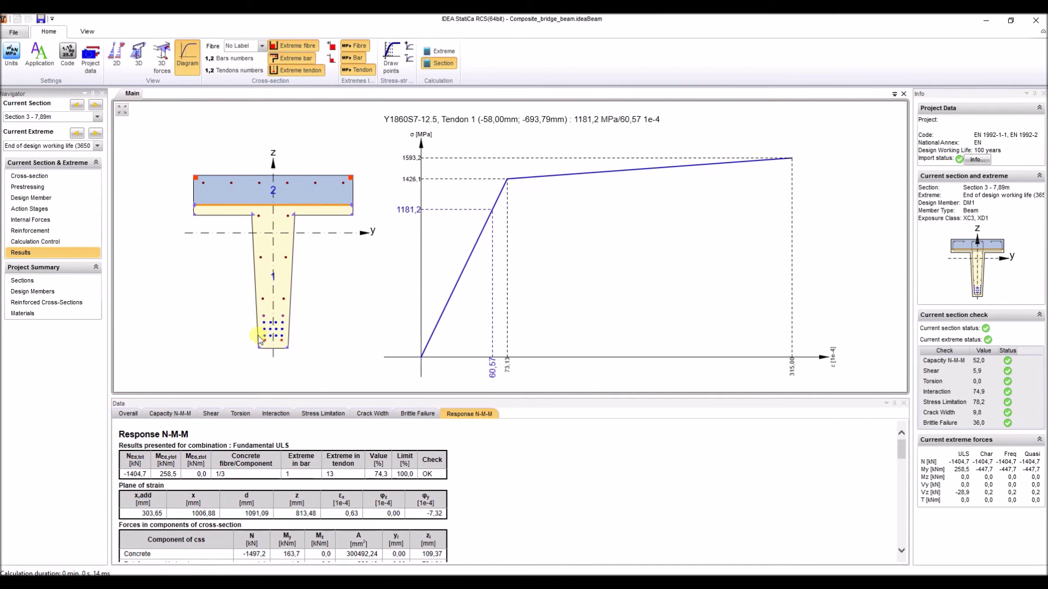
drag(228, 396, 229, 345)
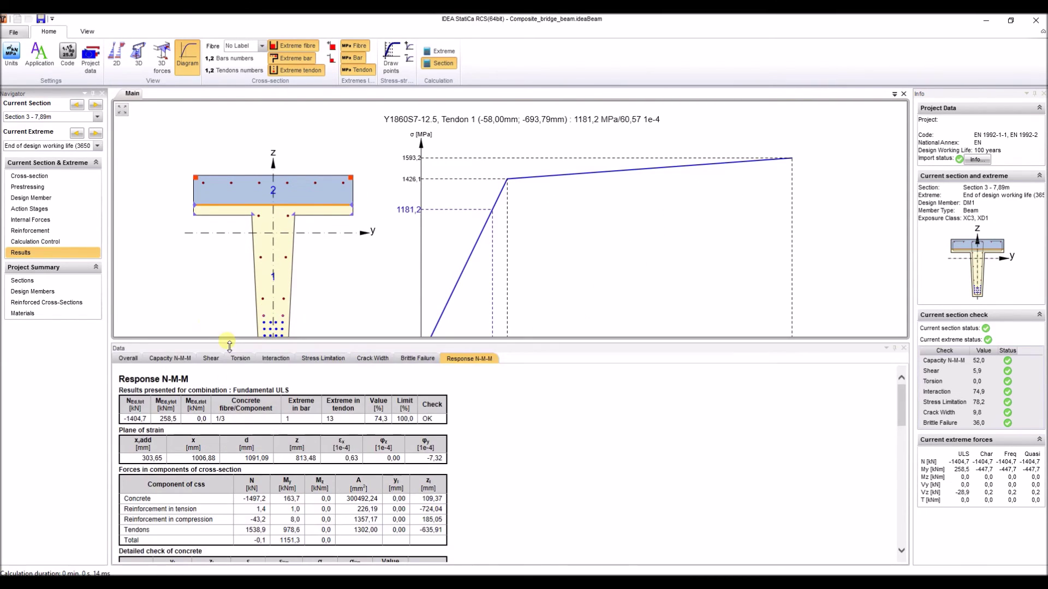
click(117, 53)
Review Section 3's Overall, Capacity N-M-M, shear, torsion and interaction results.
click(127, 357)
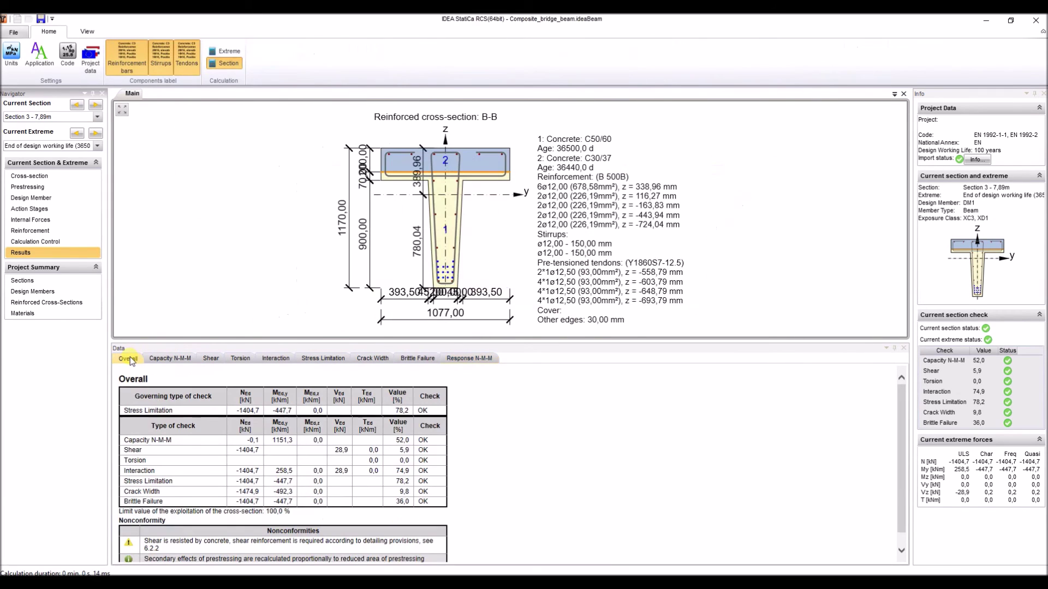
drag(201, 344, 215, 295)
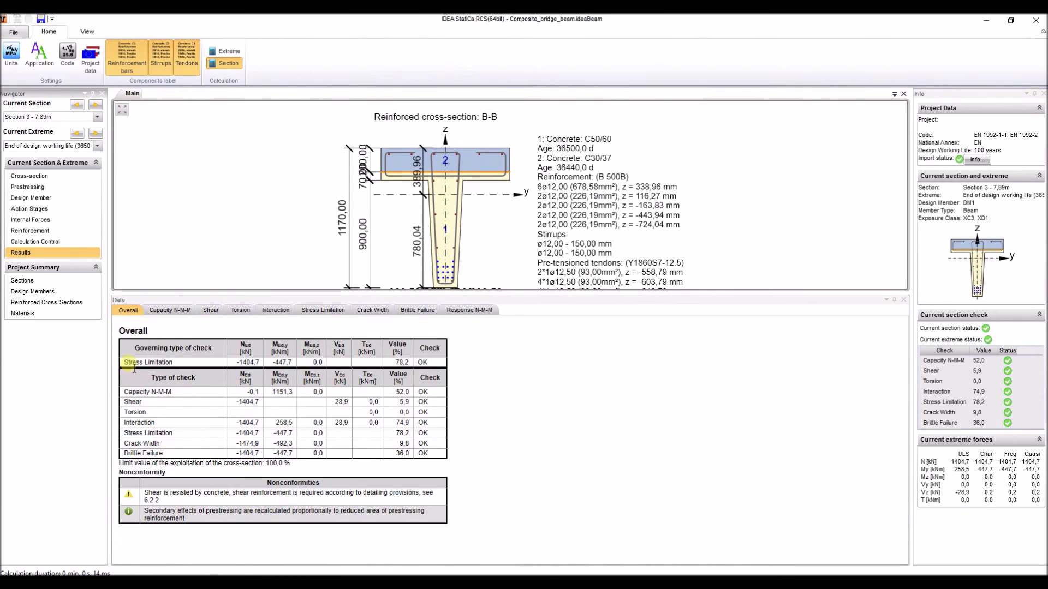
click(179, 310)
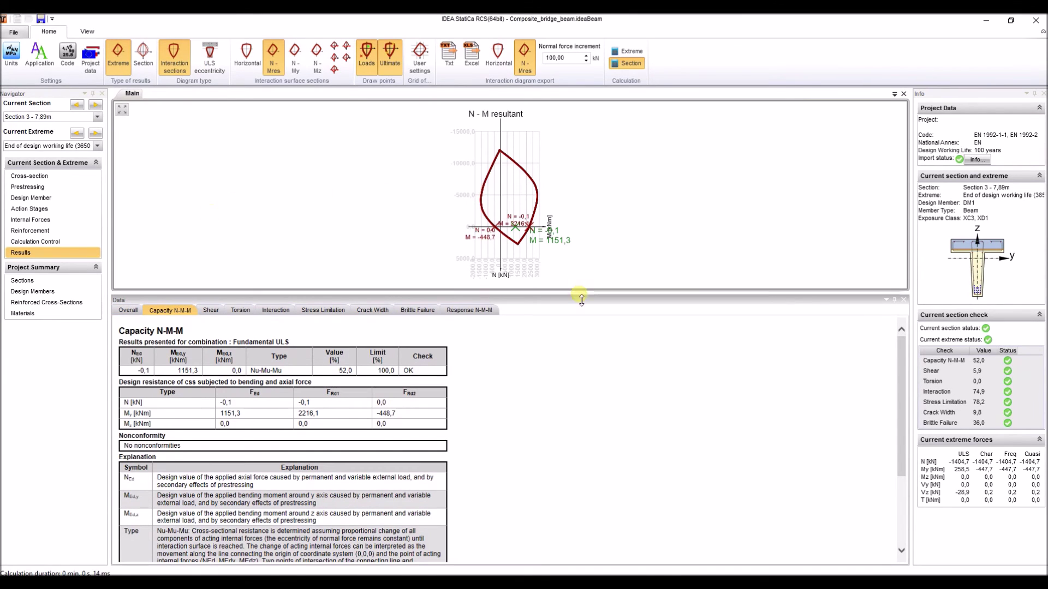
drag(581, 299, 571, 368)
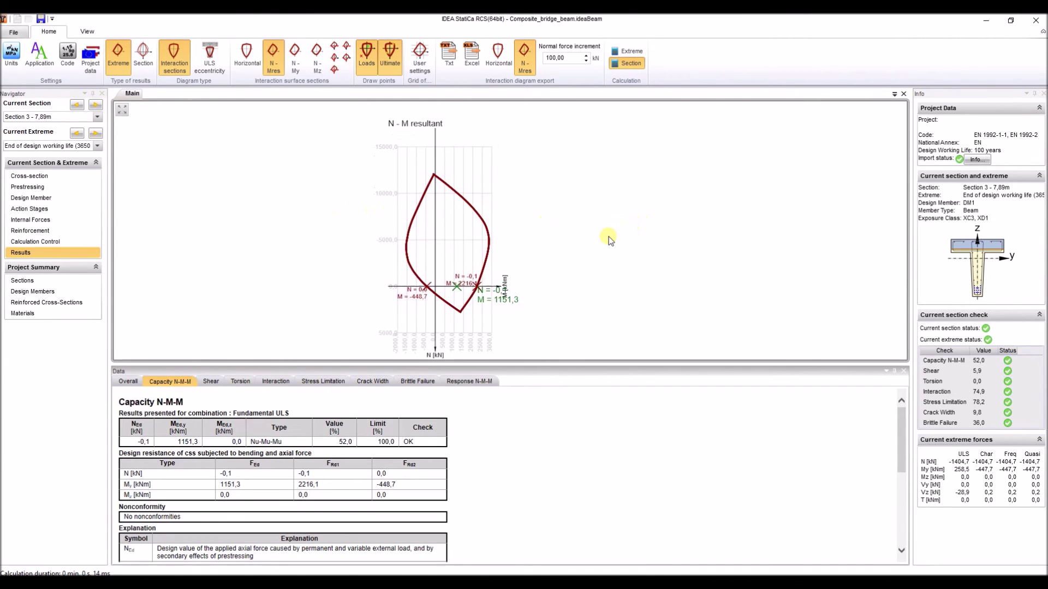
click(212, 382)
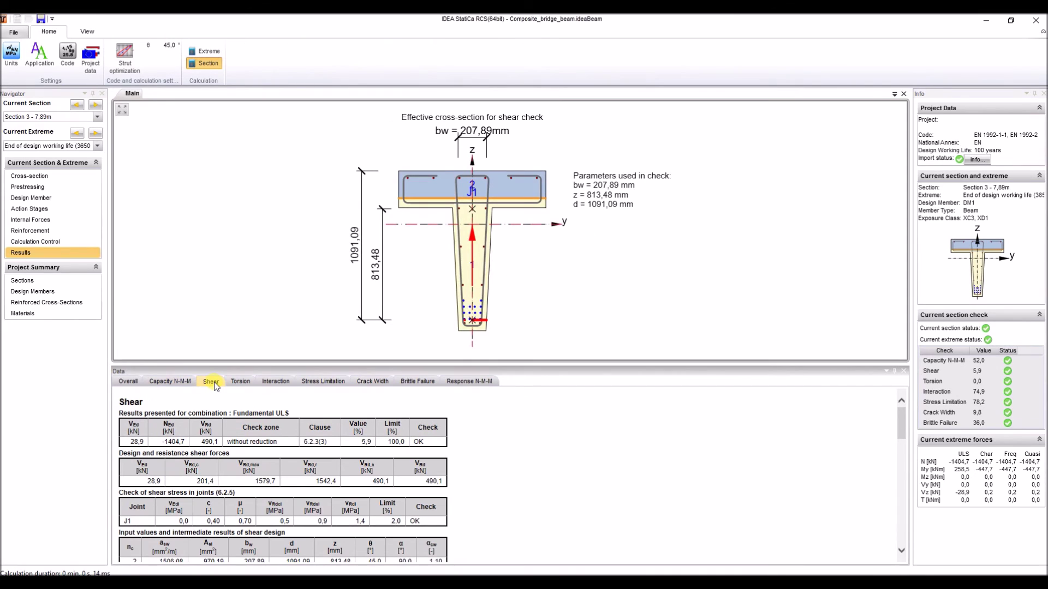
click(238, 382)
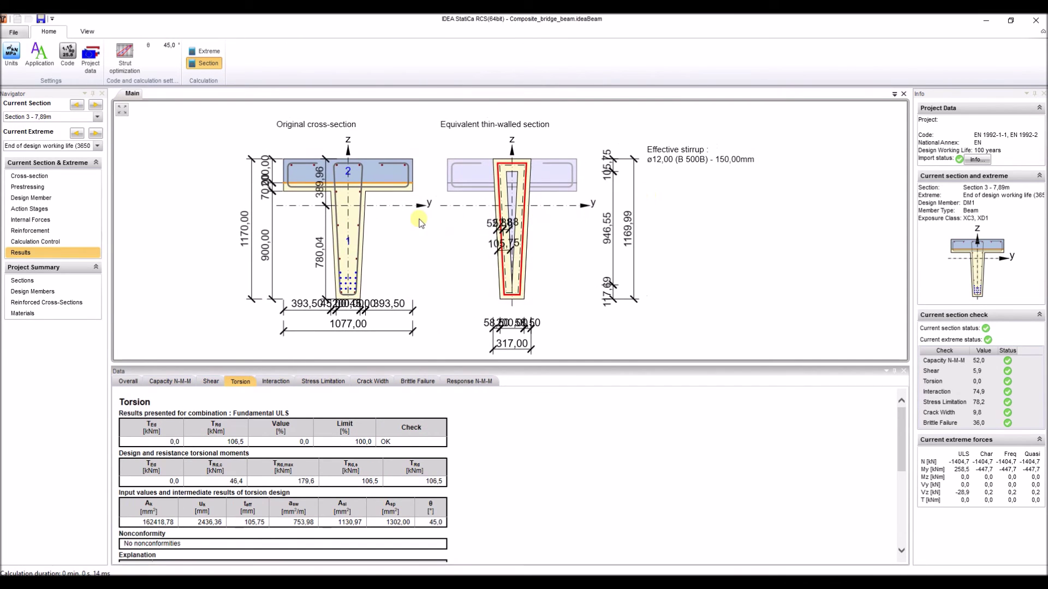
click(276, 382)
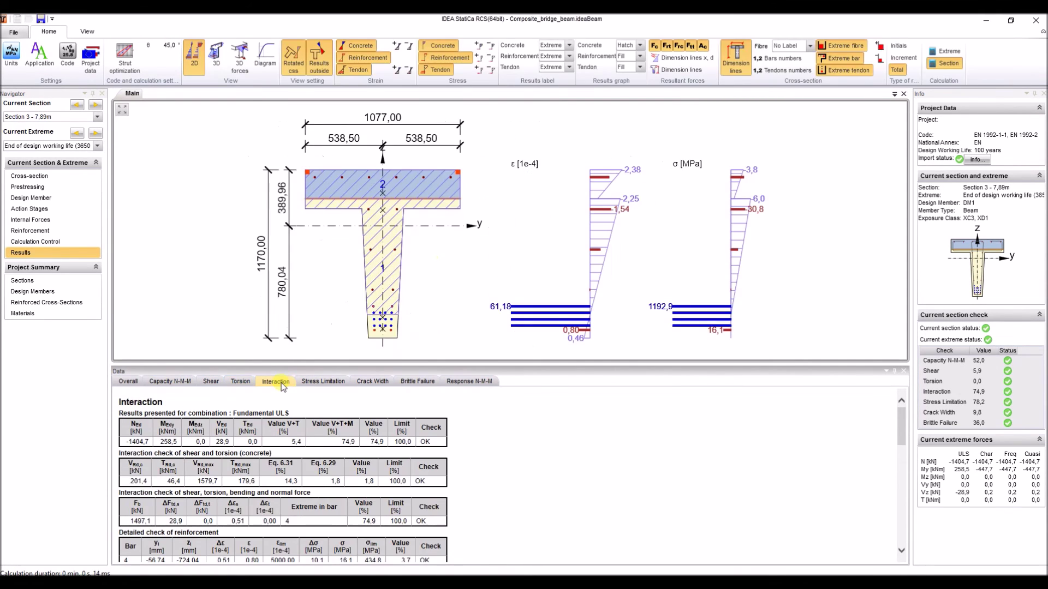
Review stress limitation, crack width, brittle failure and Response N-M-M results, then the sections summary.
drag(586, 368, 586, 390)
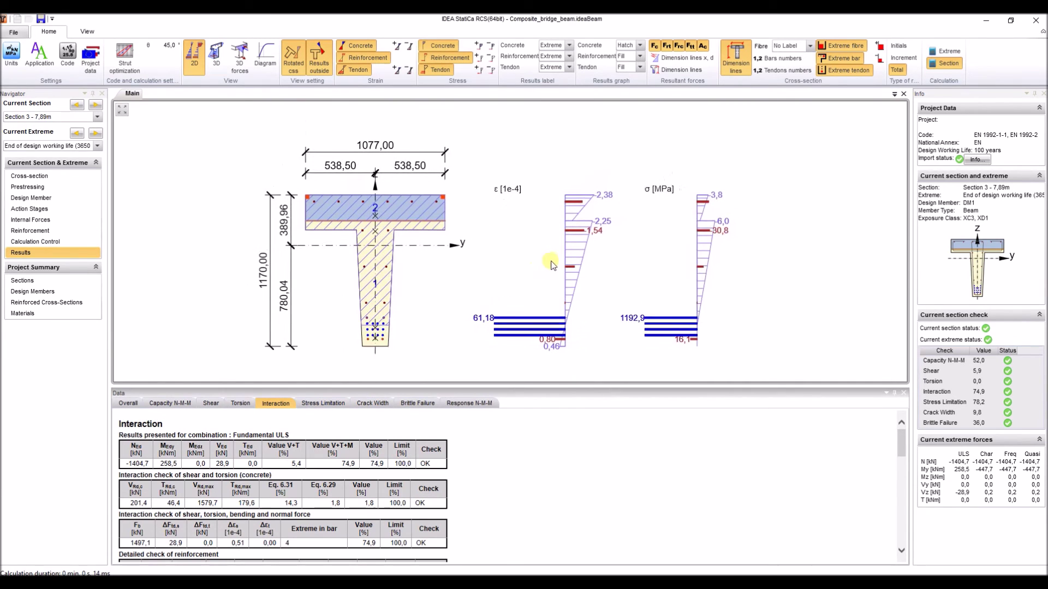
click(322, 402)
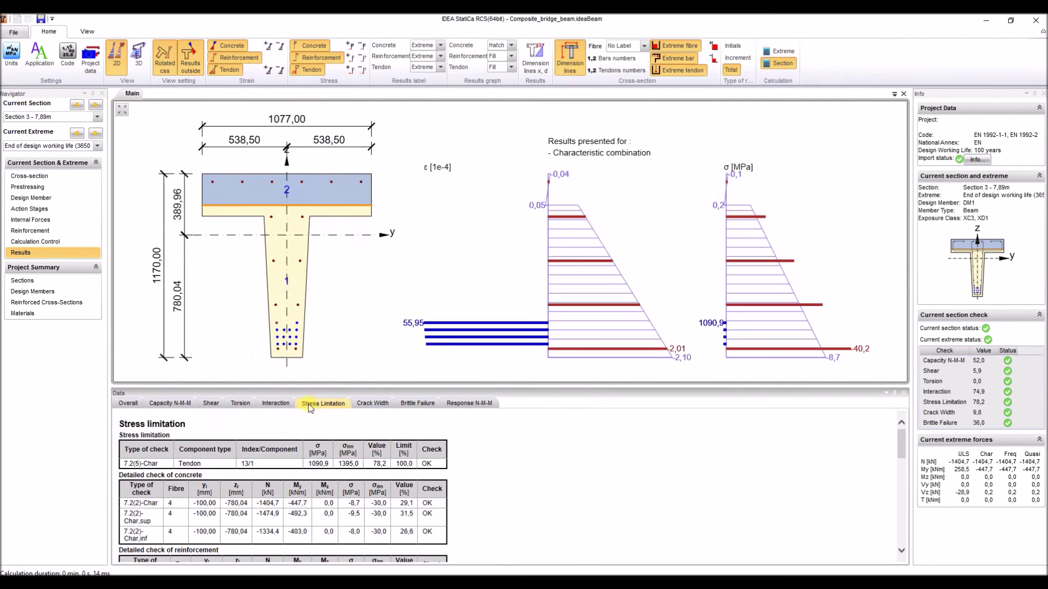
click(365, 406)
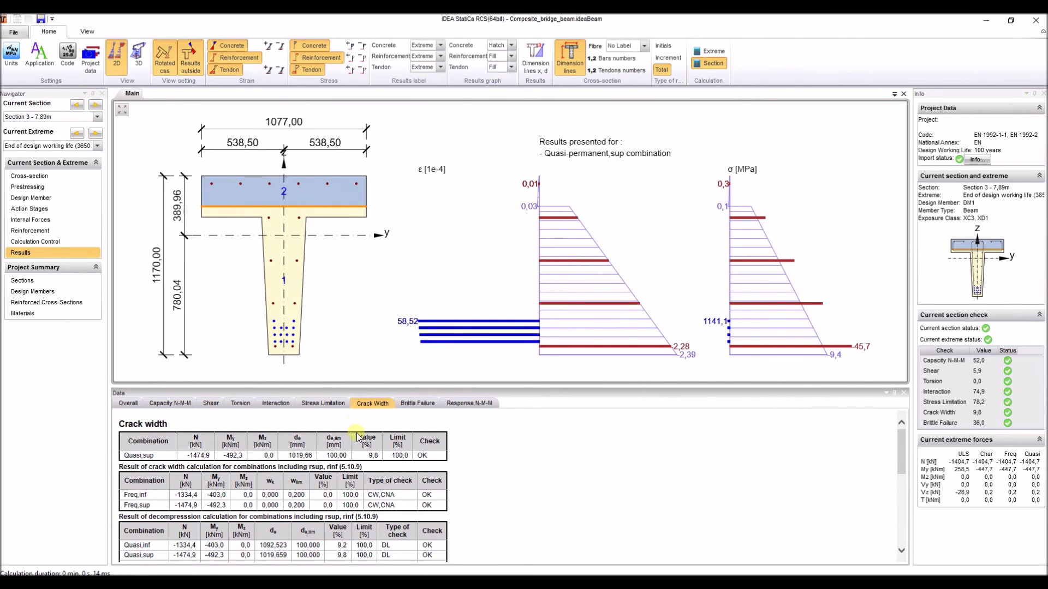
click(417, 403)
click(470, 405)
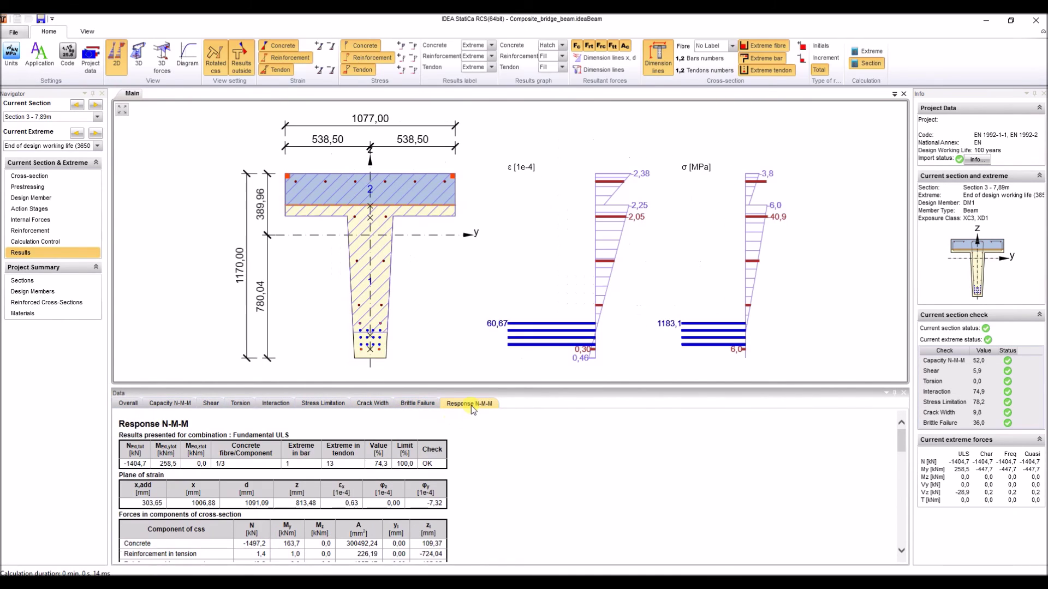
click(23, 280)
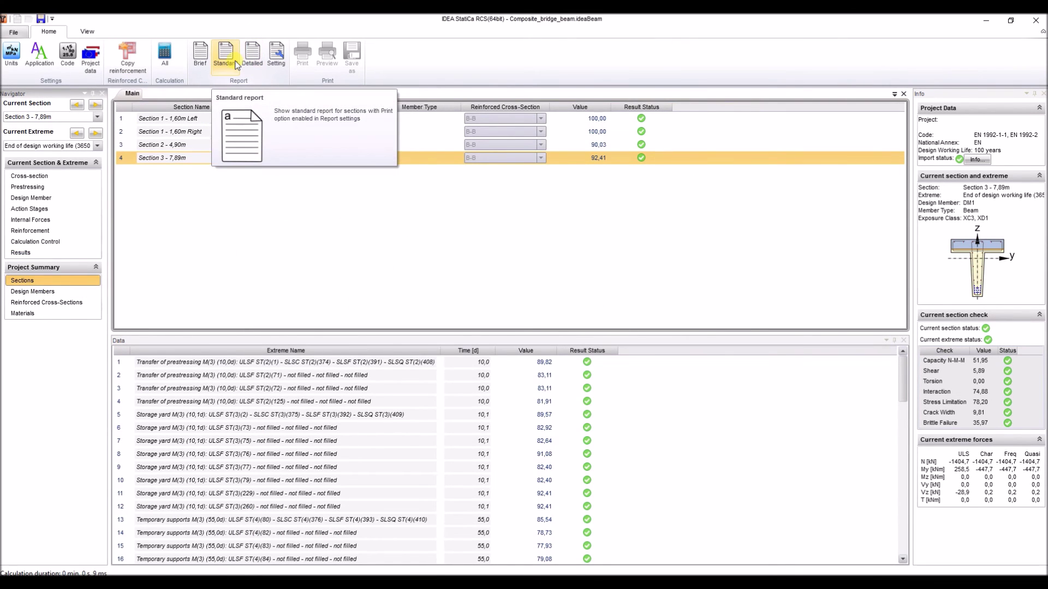
Generate and preview the detailed RCS check report, then close RCS back to Beam.
click(252, 57)
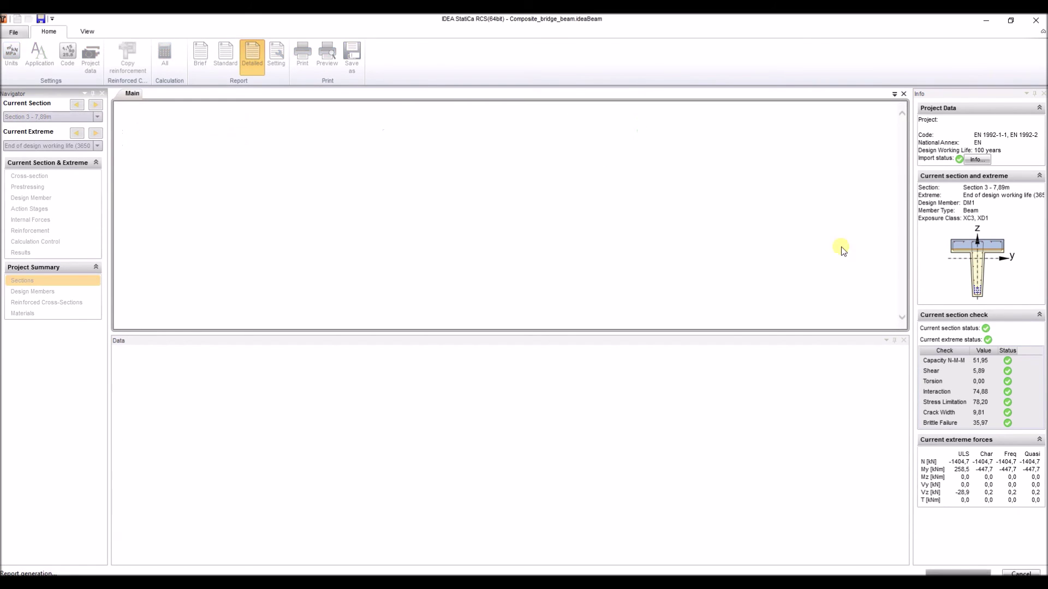
mouse_move(901, 122)
mouse_down()
mouse_move(903, 304)
mouse_move(901, 288)
mouse_up()
scroll(731, 241, down, 5)
scroll(703, 220, down, 2)
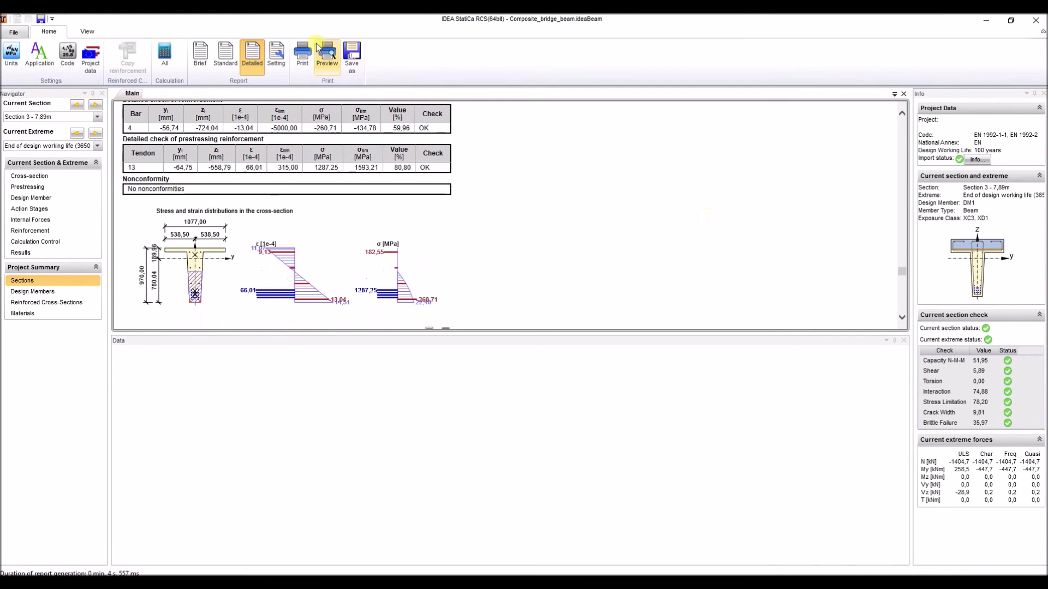
click(318, 48)
click(1035, 20)
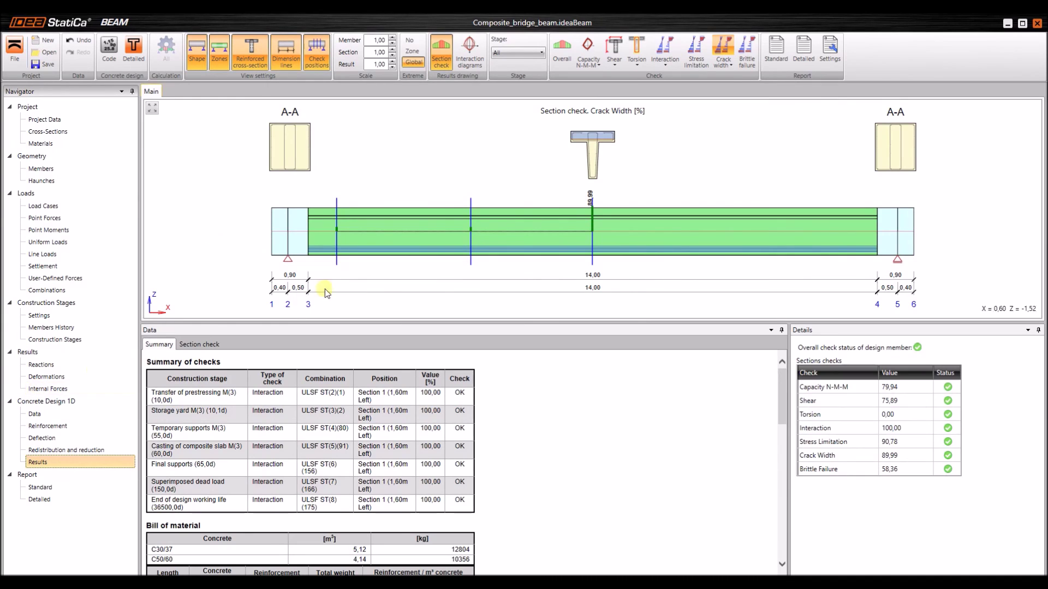
click(590, 49)
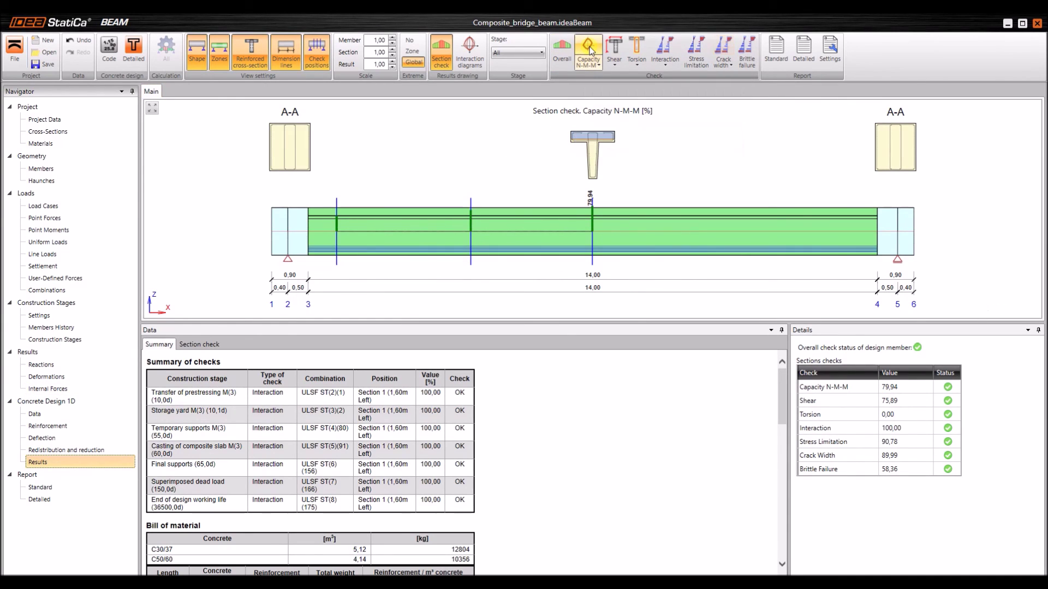
click(824, 394)
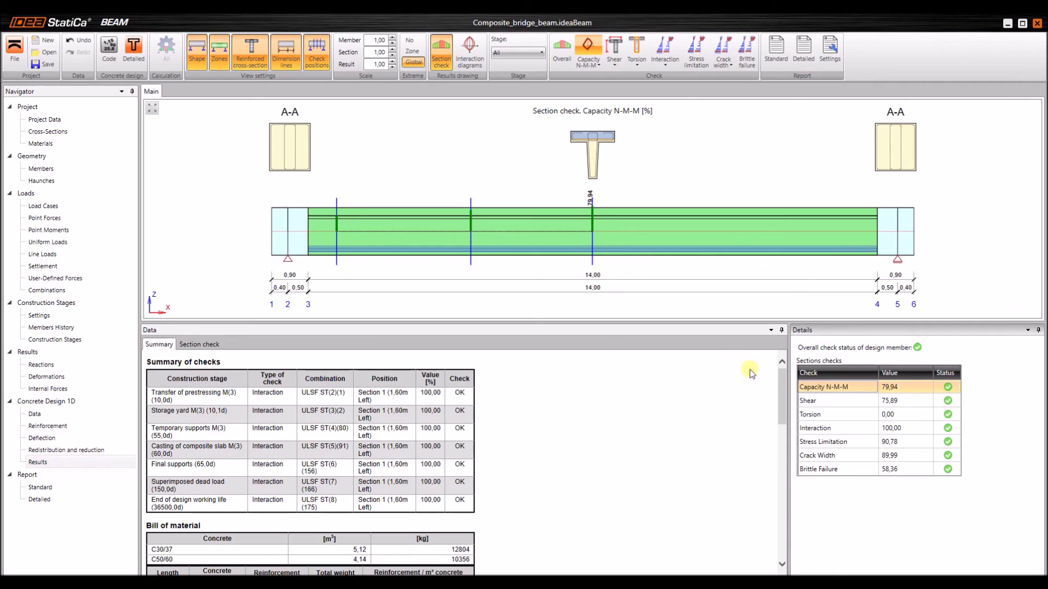
click(723, 51)
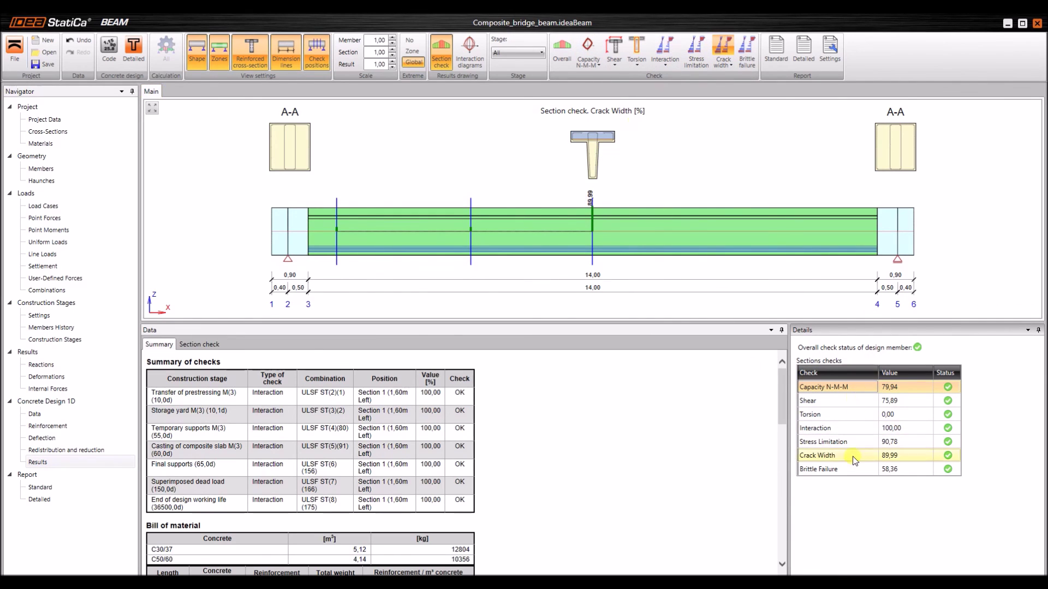
click(874, 458)
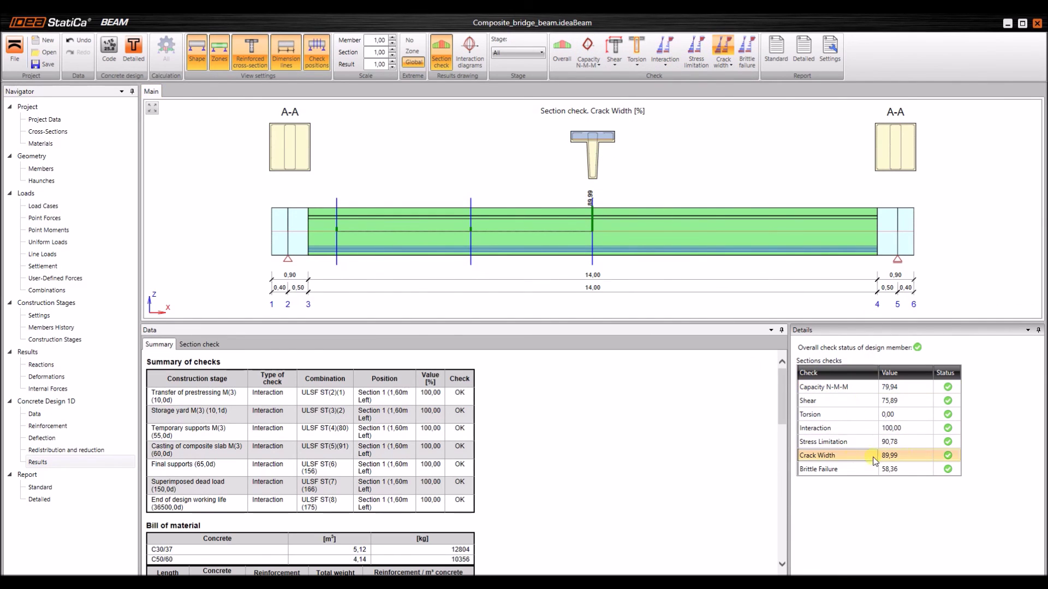
click(50, 388)
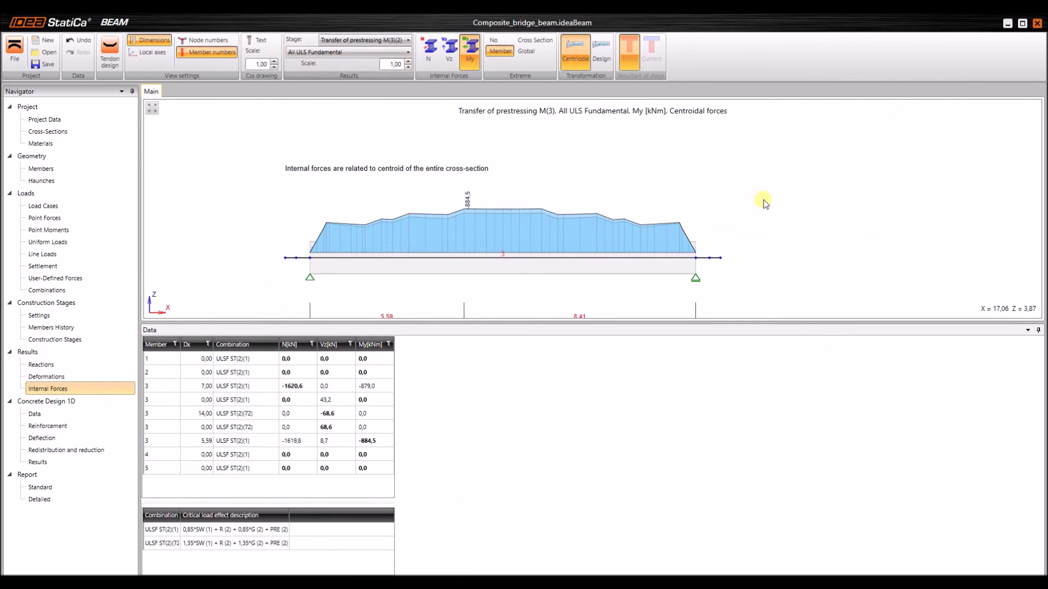
Show the axial force N diagram for End of design working life, then generate the standard report.
click(448, 50)
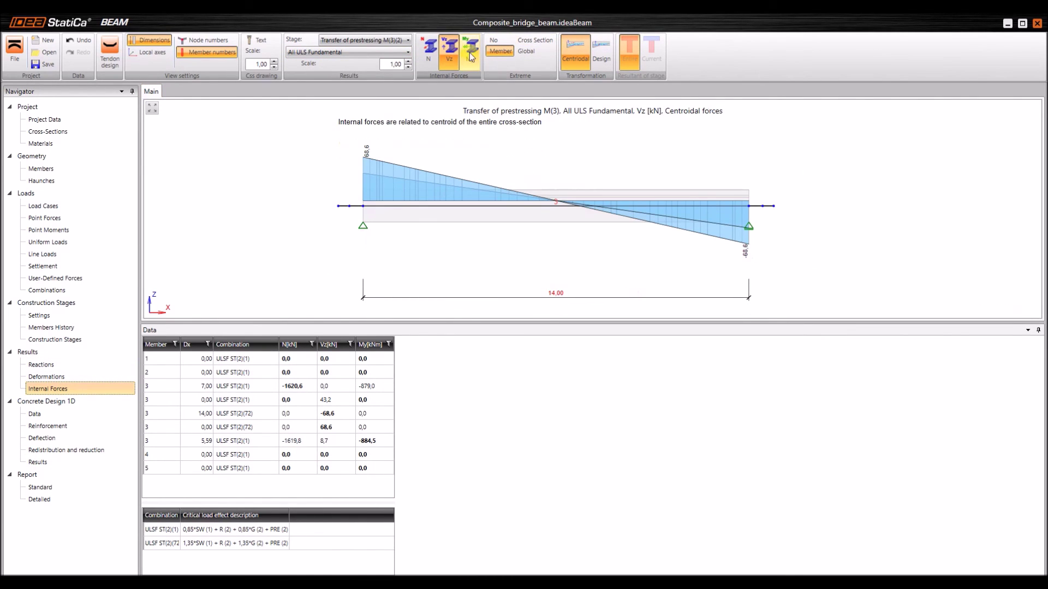
click(470, 51)
click(365, 40)
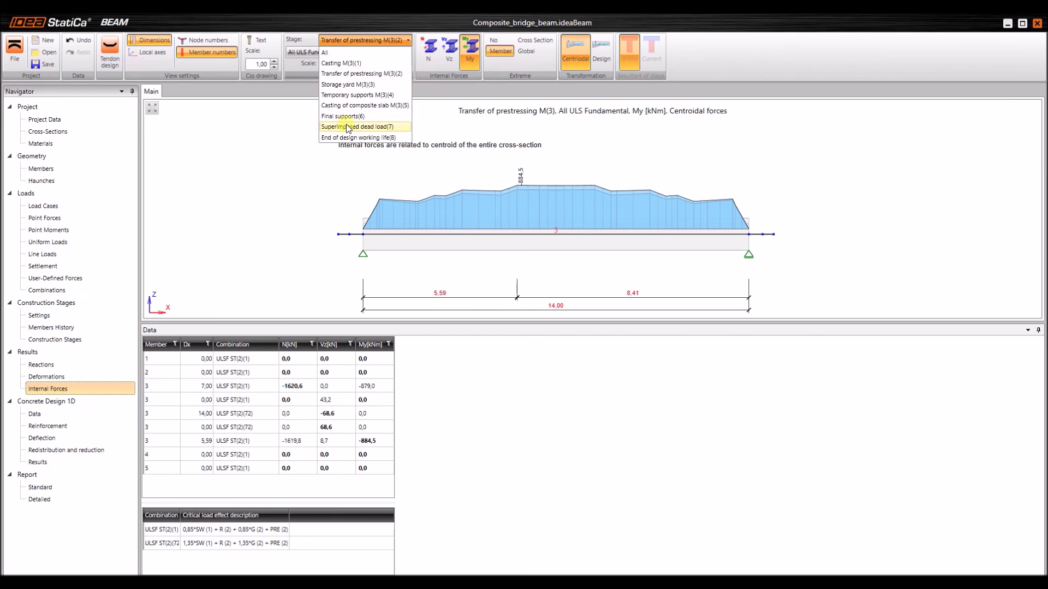
click(348, 137)
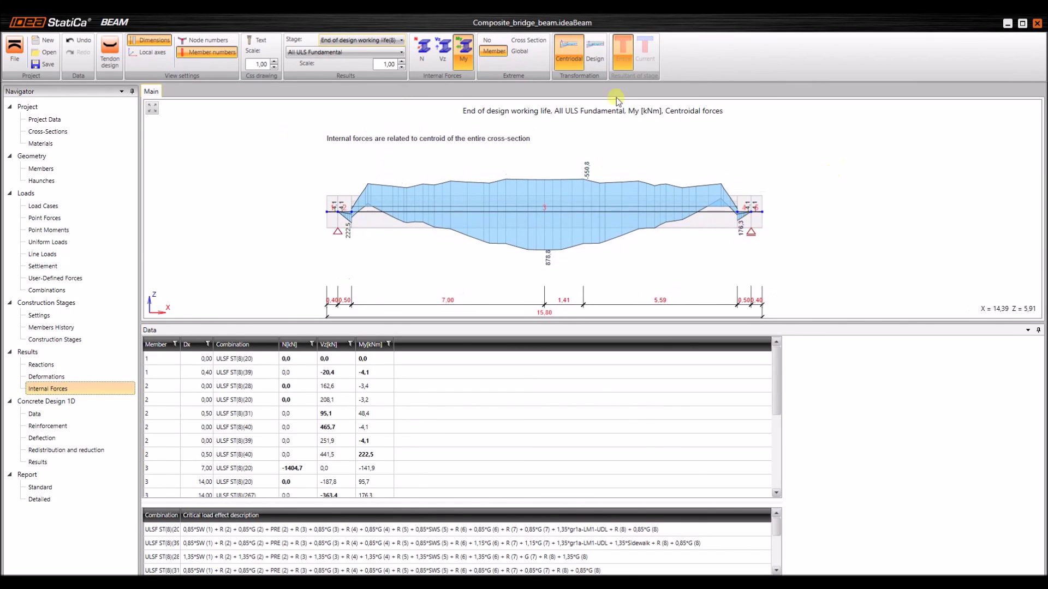
click(441, 51)
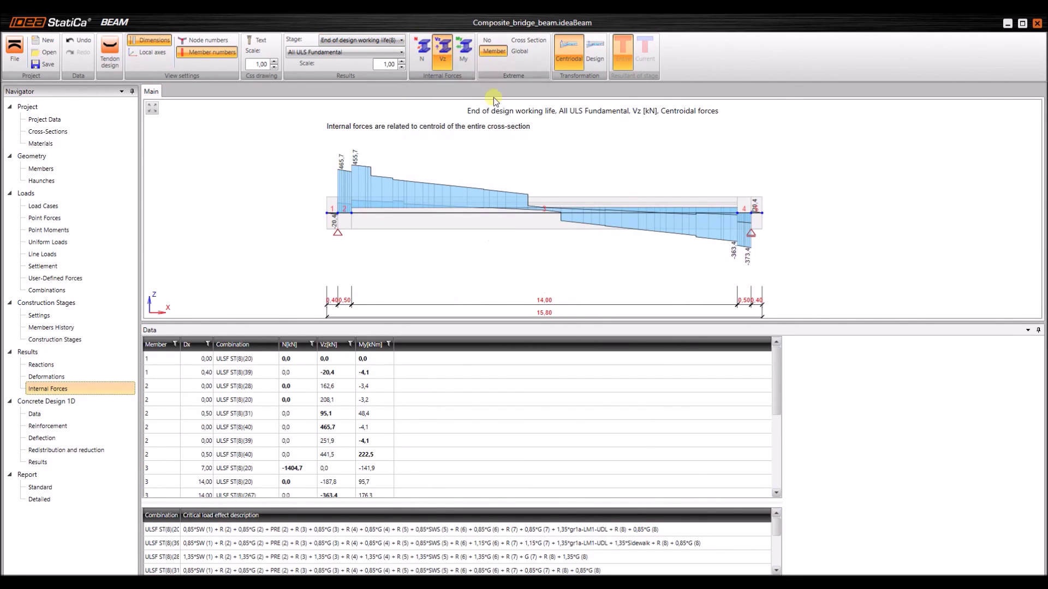
click(421, 54)
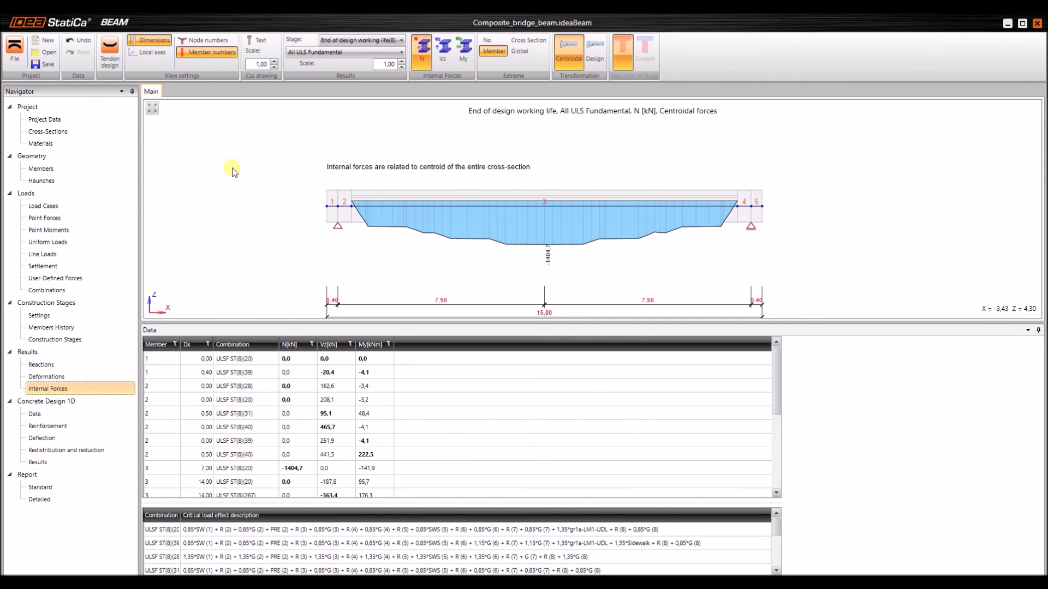
click(37, 489)
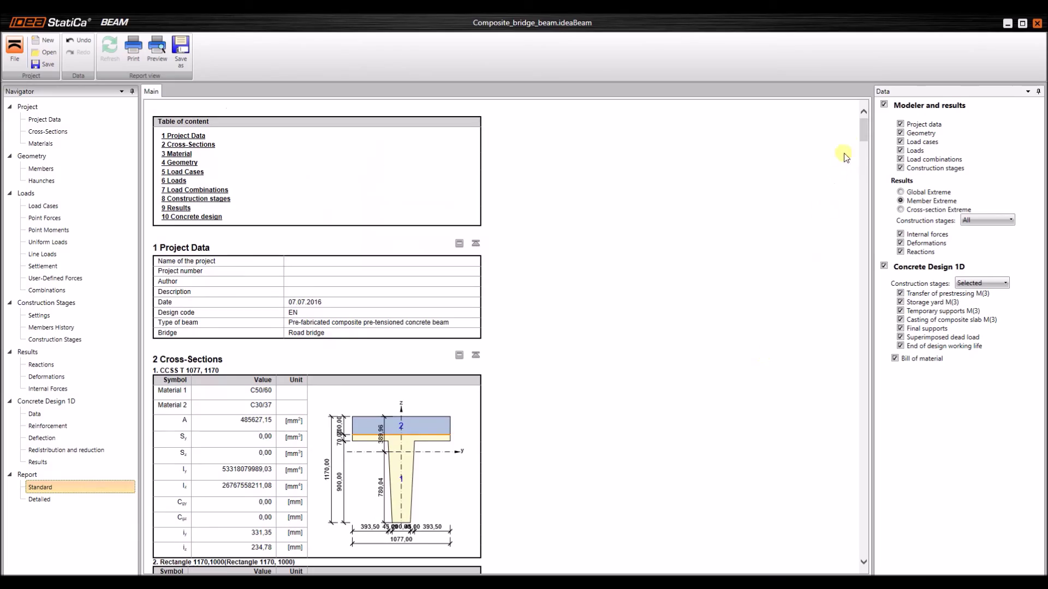
drag(864, 128, 844, 260)
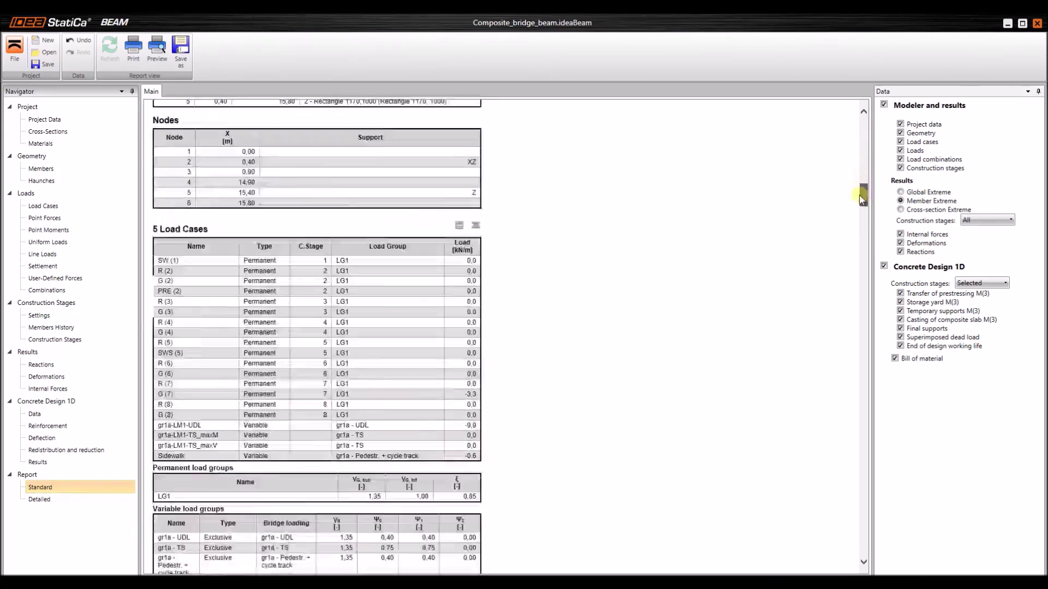
drag(843, 260, 860, 385)
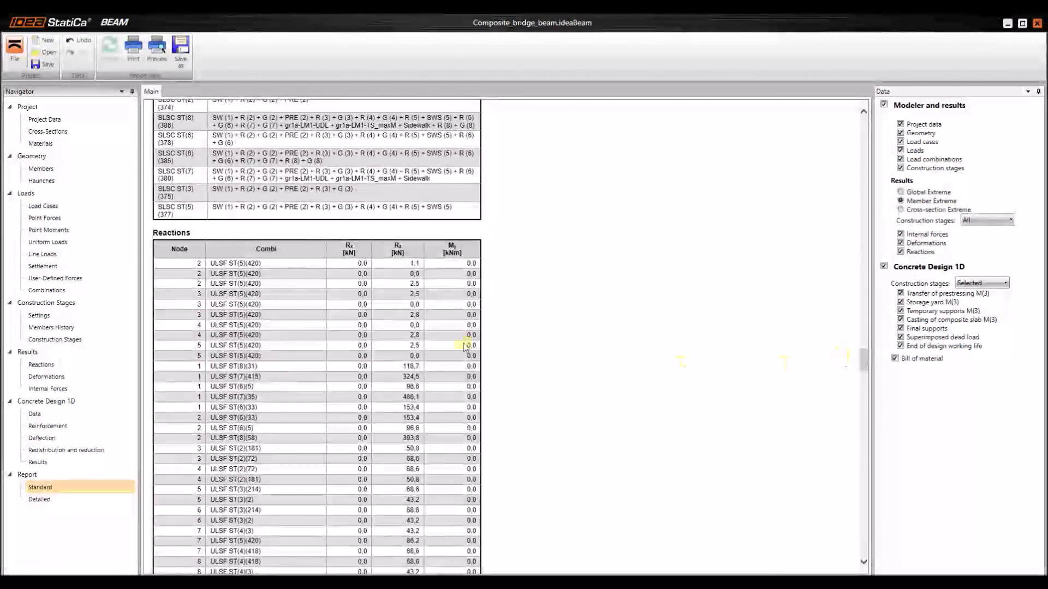
scroll(459, 345, down, 5)
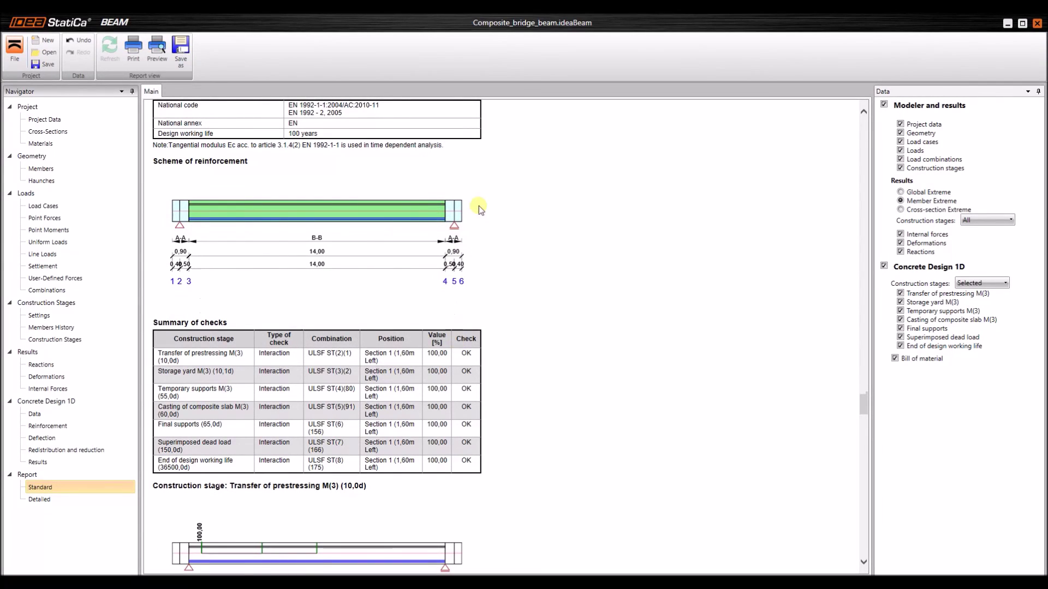